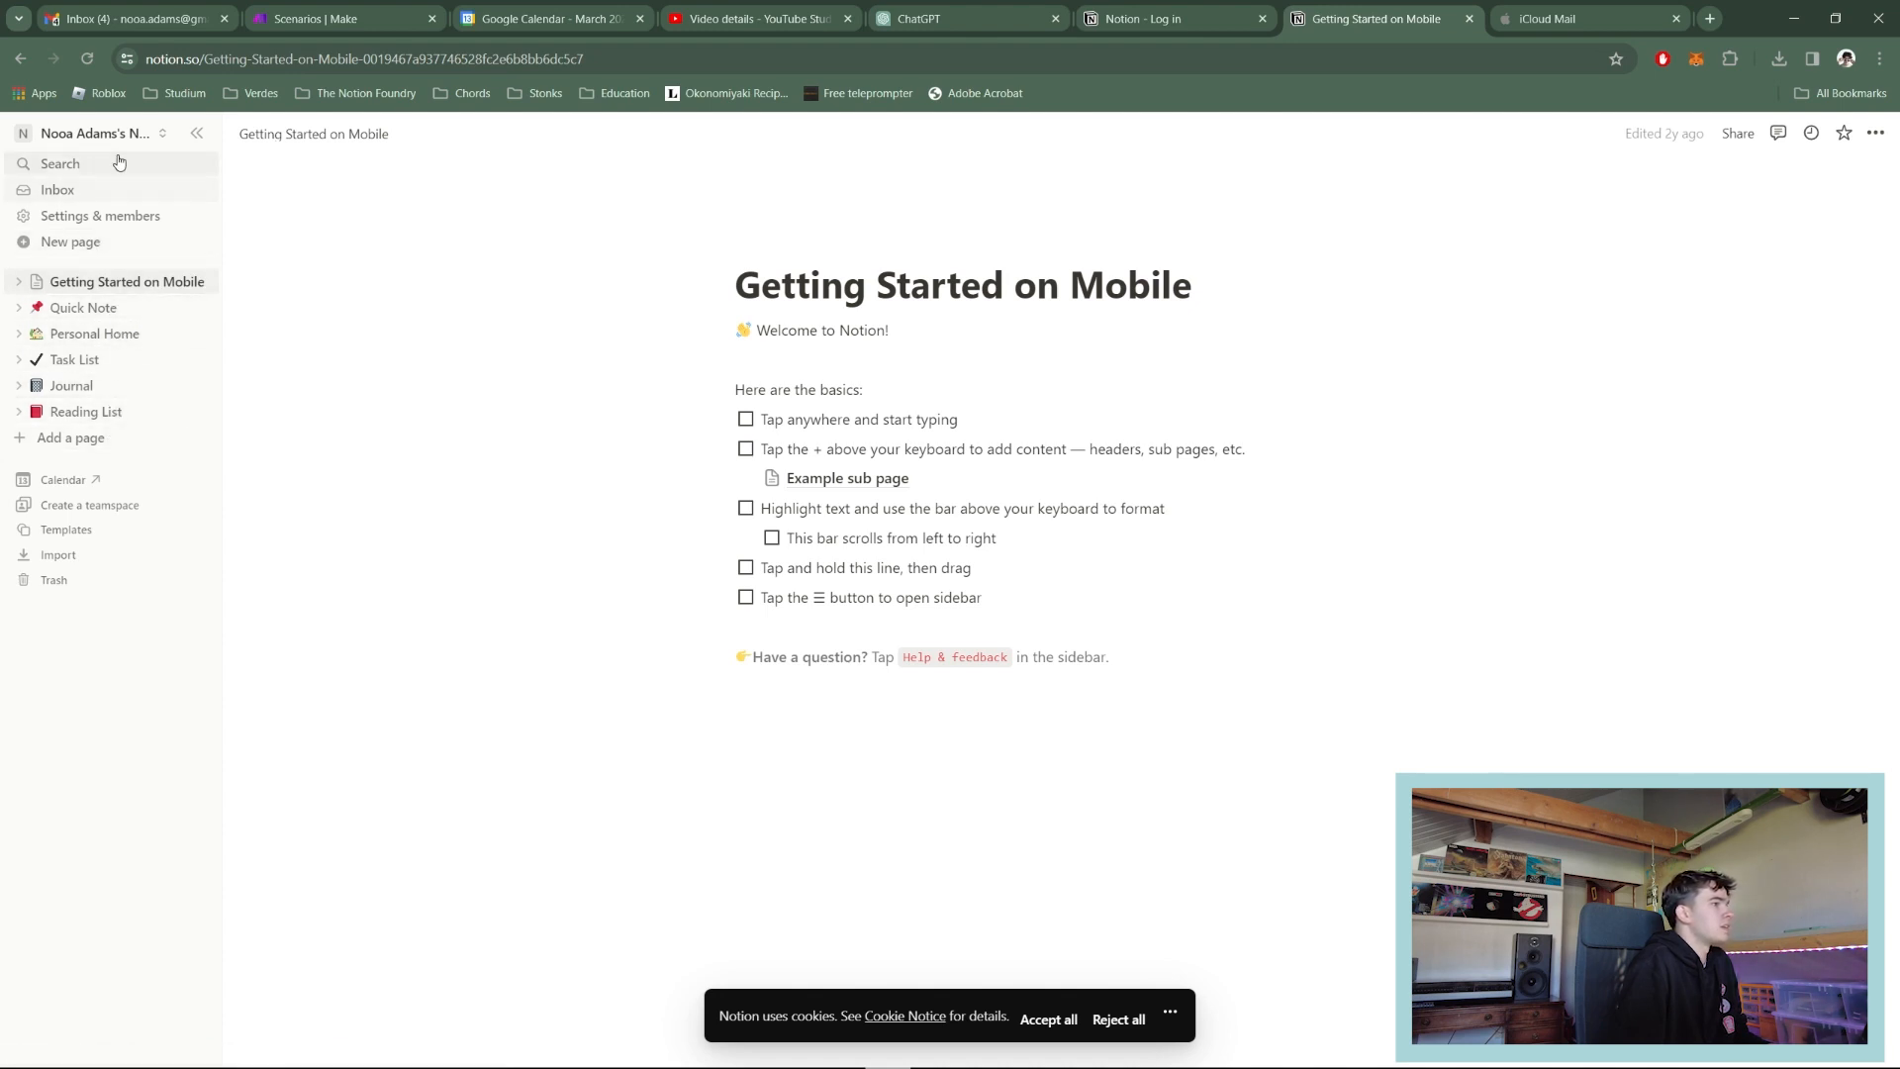
Step: Collapse and restore the sidebar, and widen it slightly
click(199, 136)
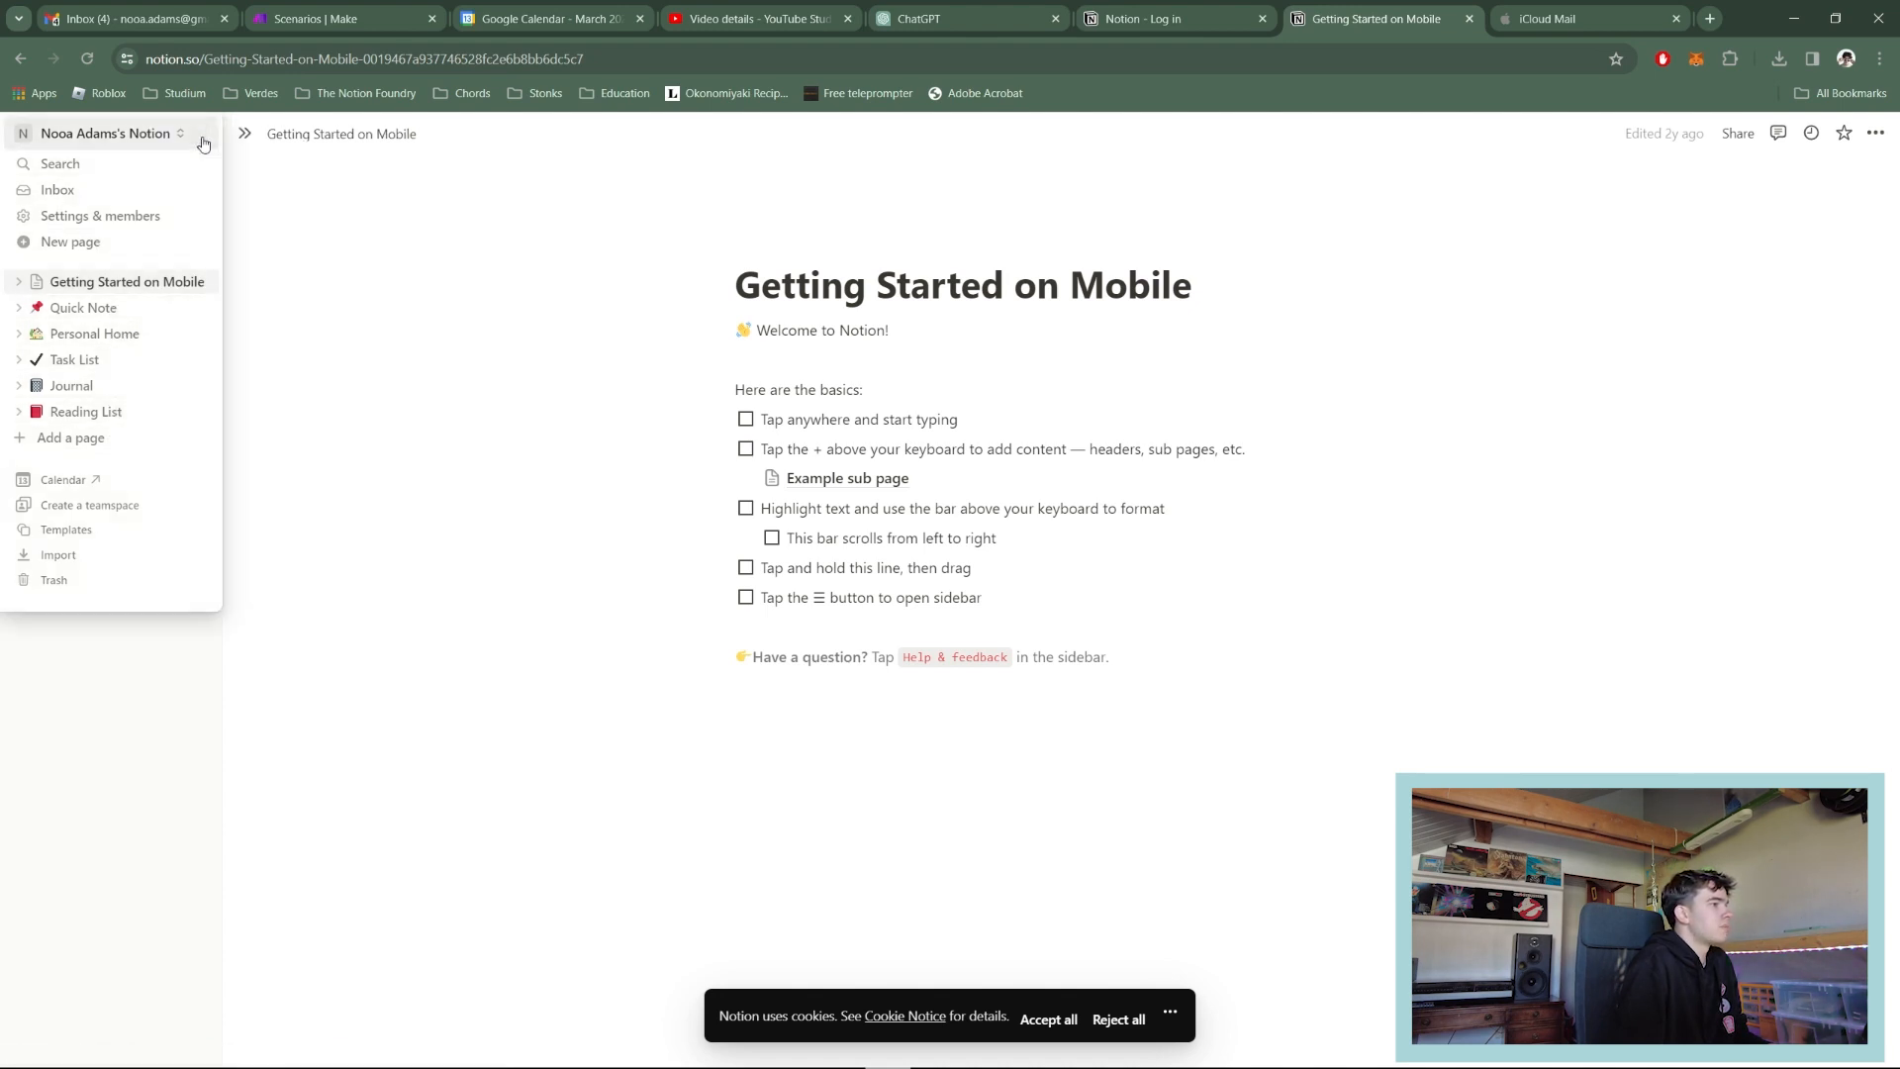
mouse_move(20, 135)
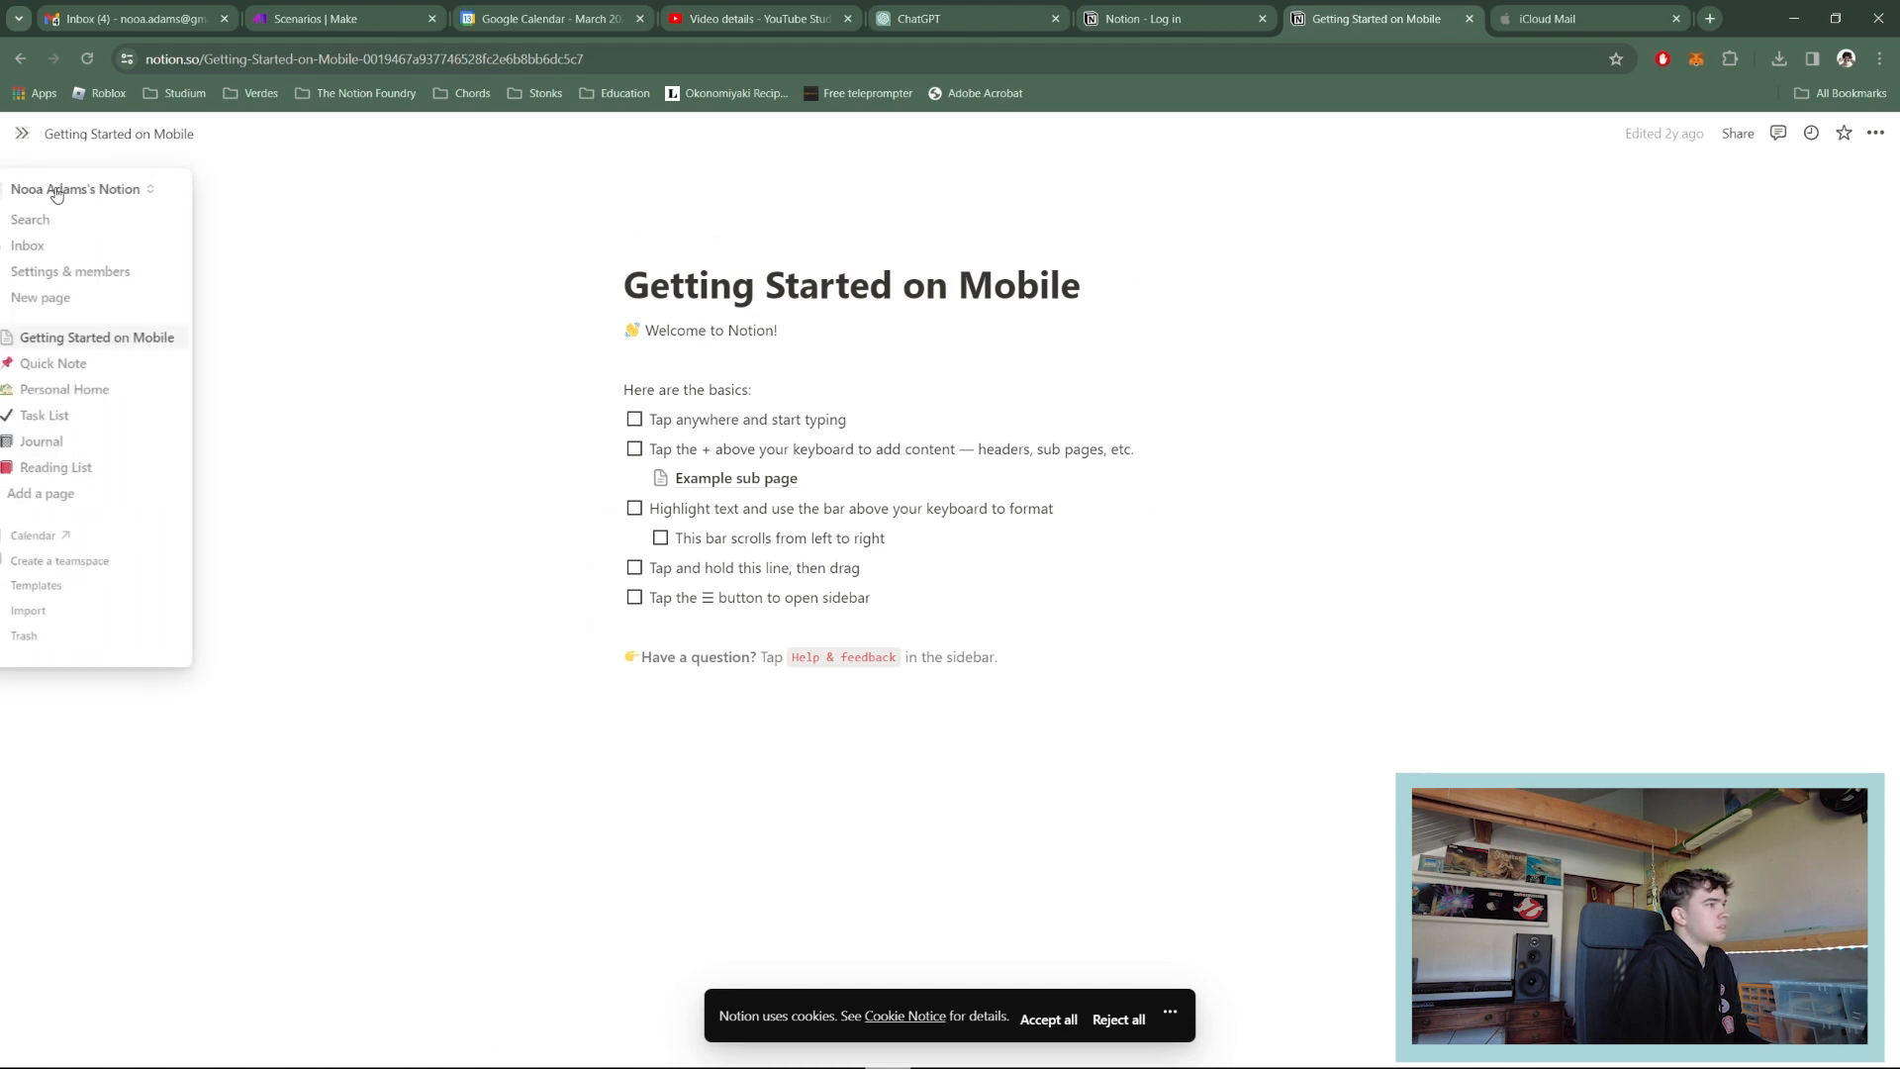
click(18, 136)
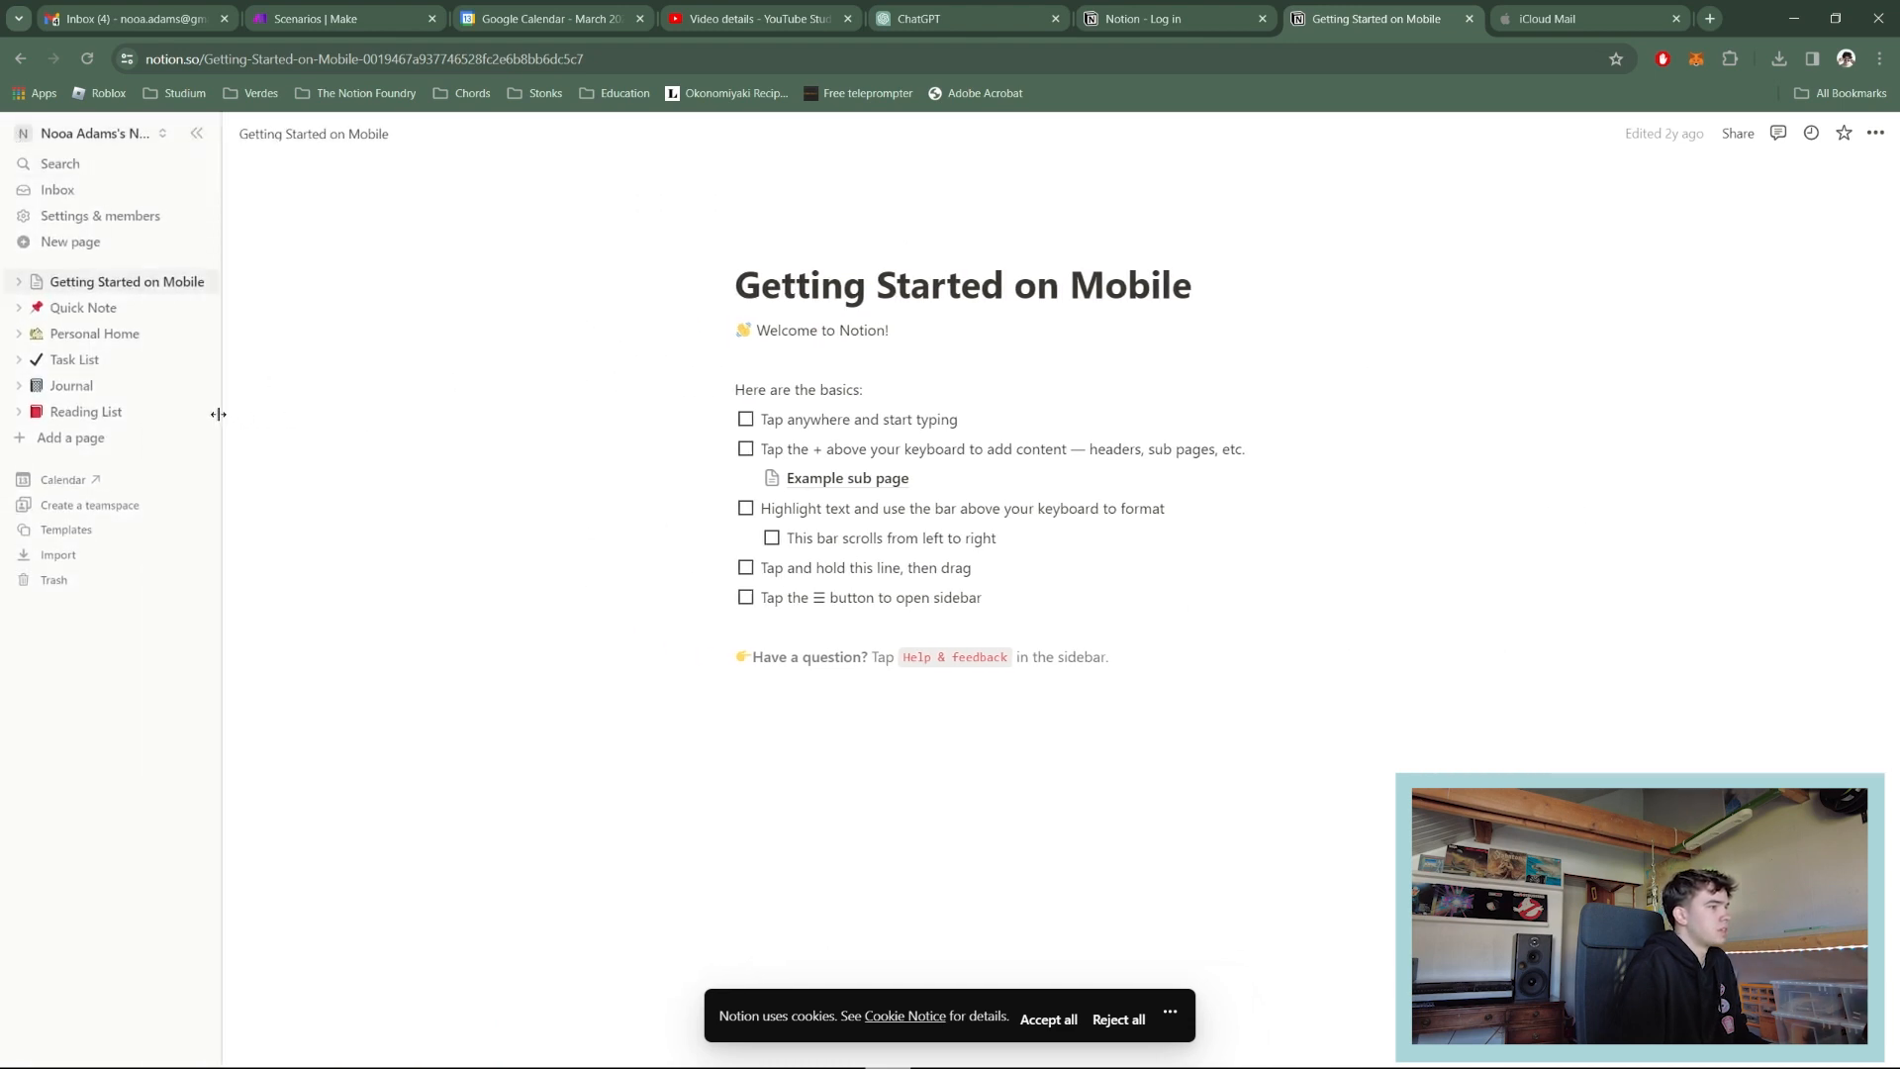
mouse_move(230, 415)
mouse_down()
mouse_move(302, 414)
mouse_move(208, 422)
mouse_move(237, 418)
mouse_up()
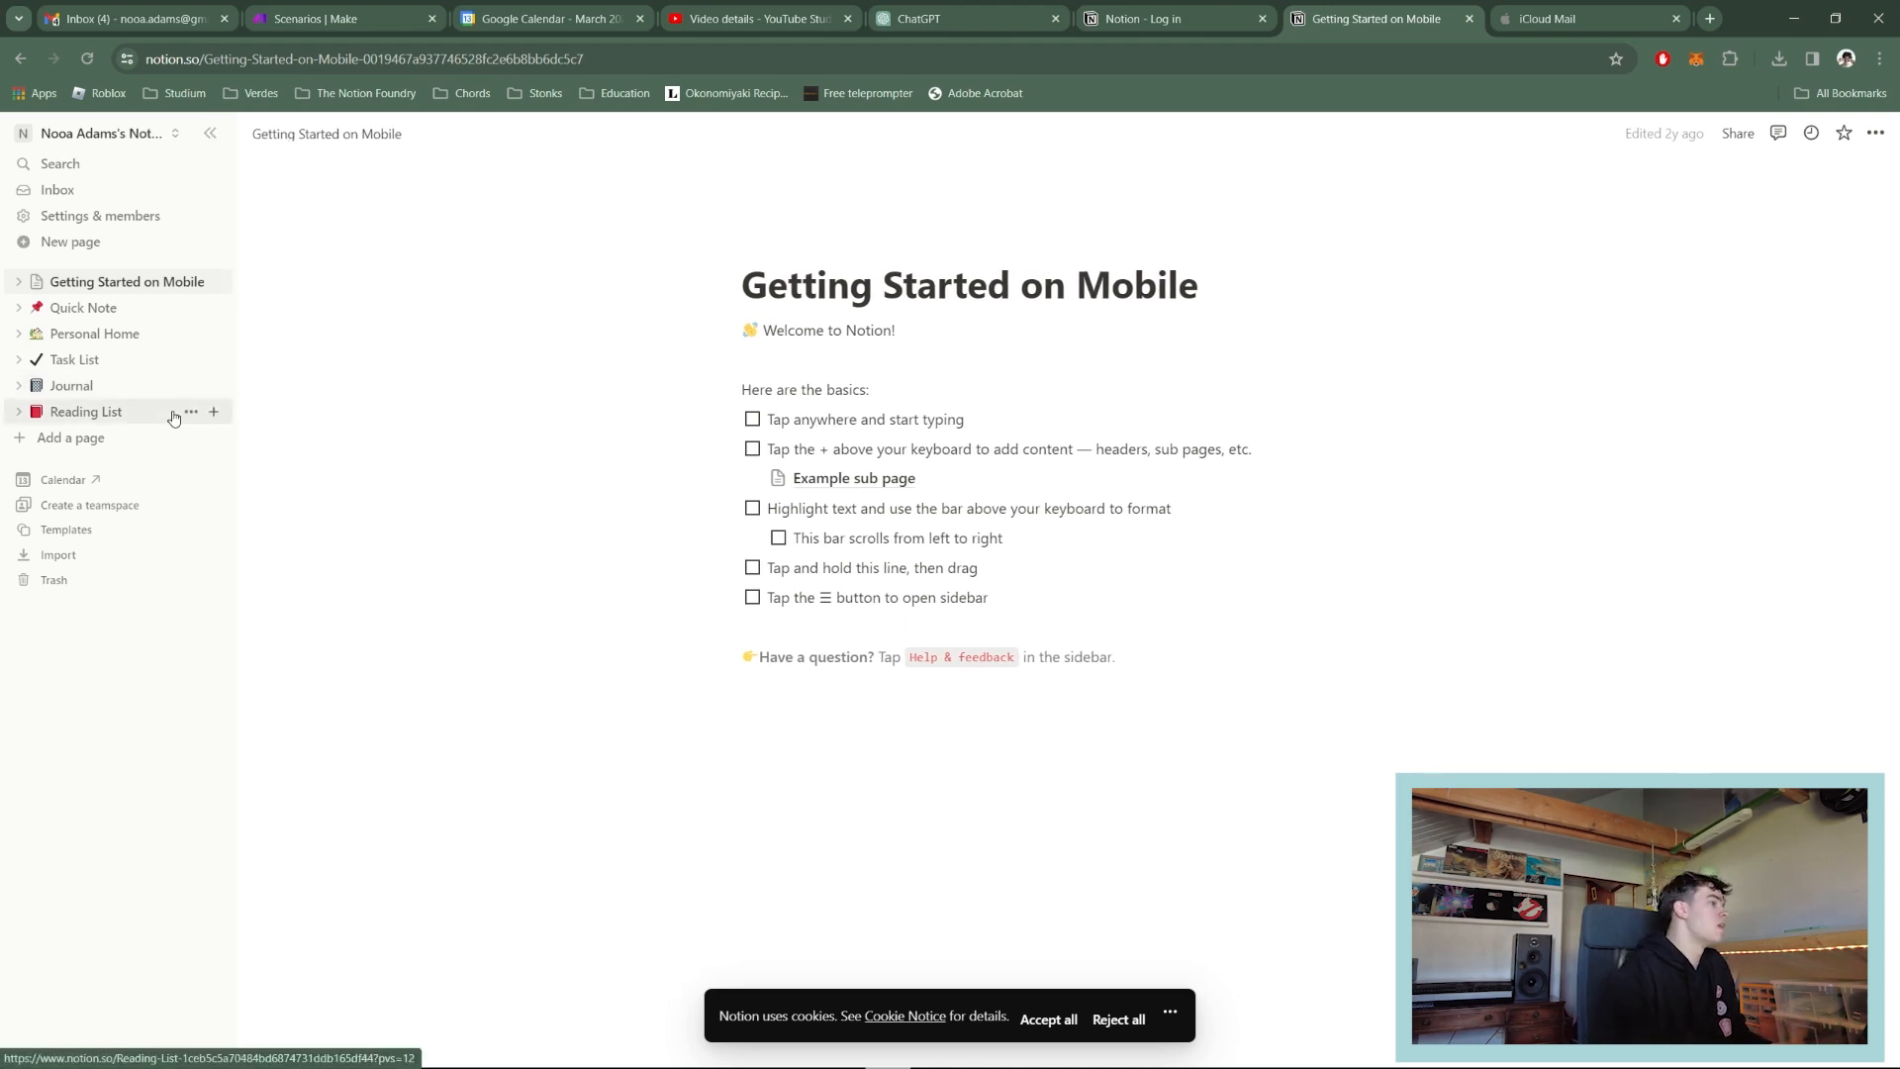
Step: Look at the workspace's account options and the page search
click(126, 142)
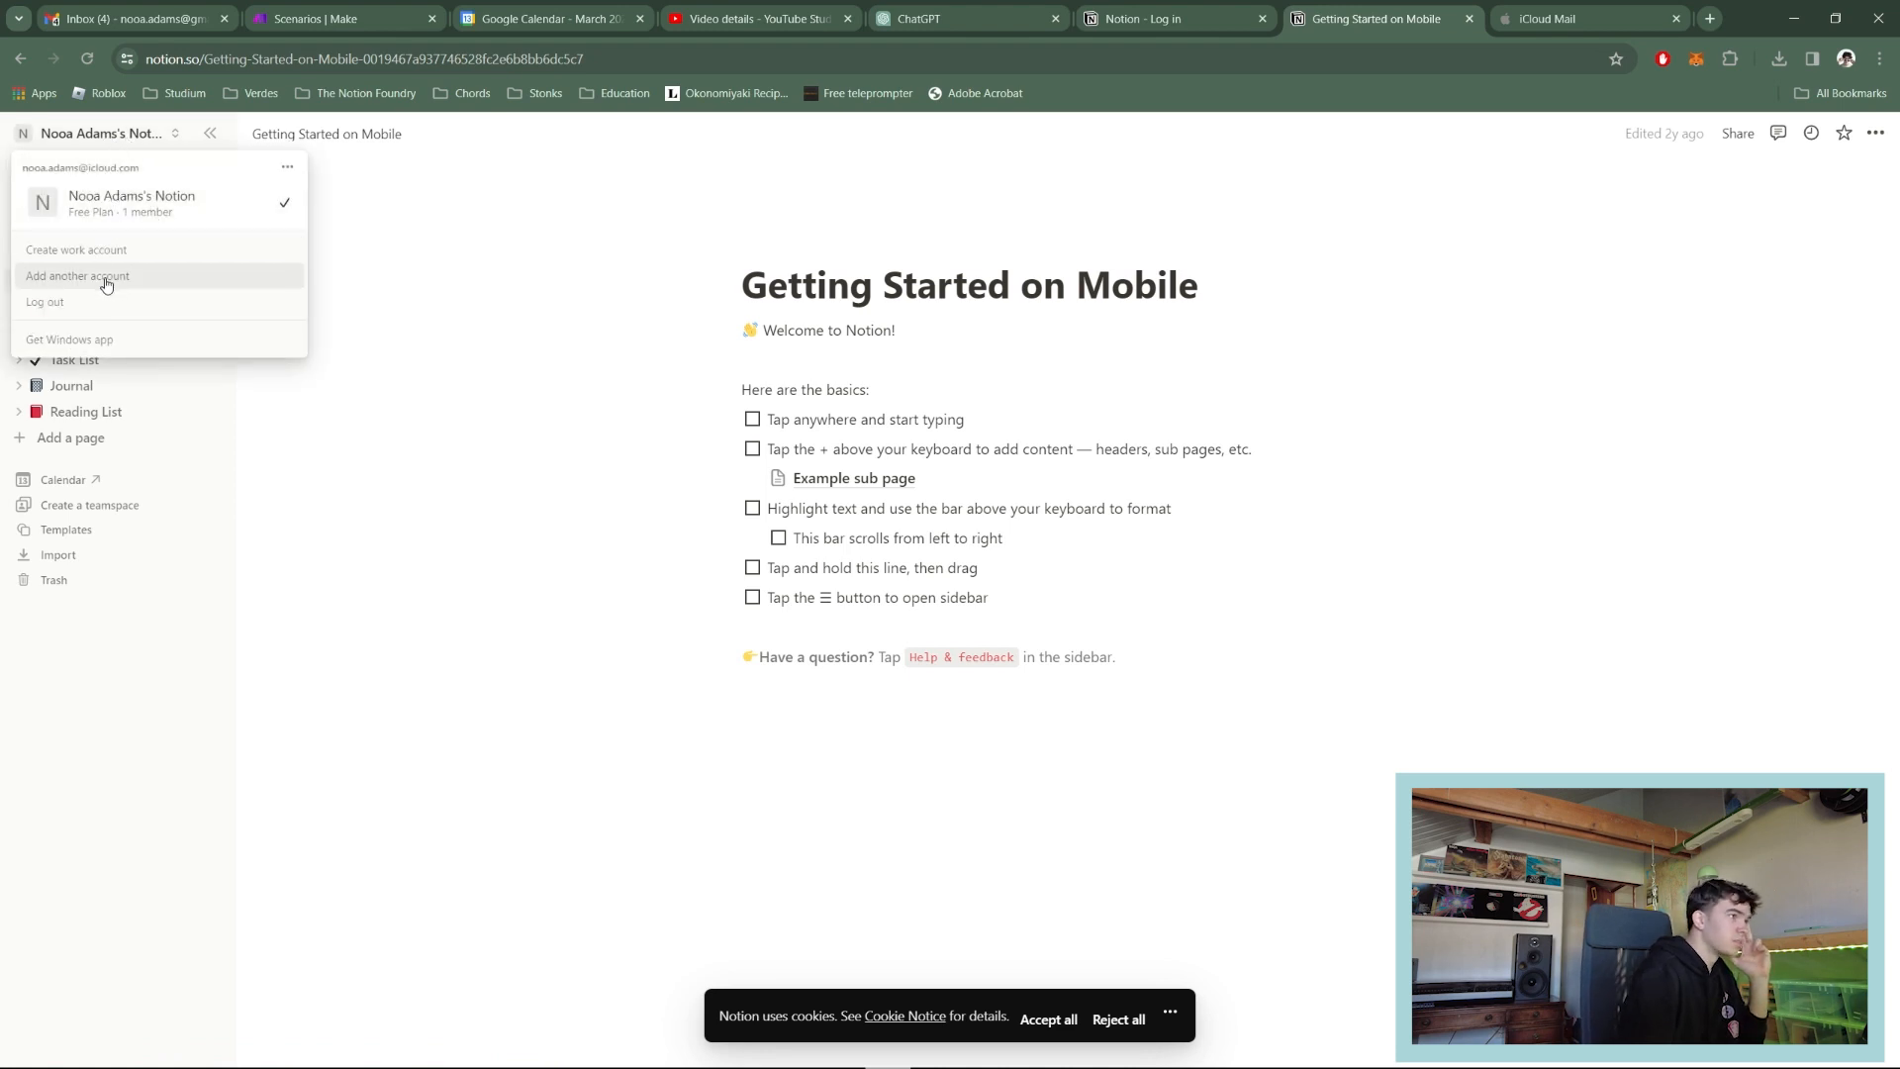
click(135, 742)
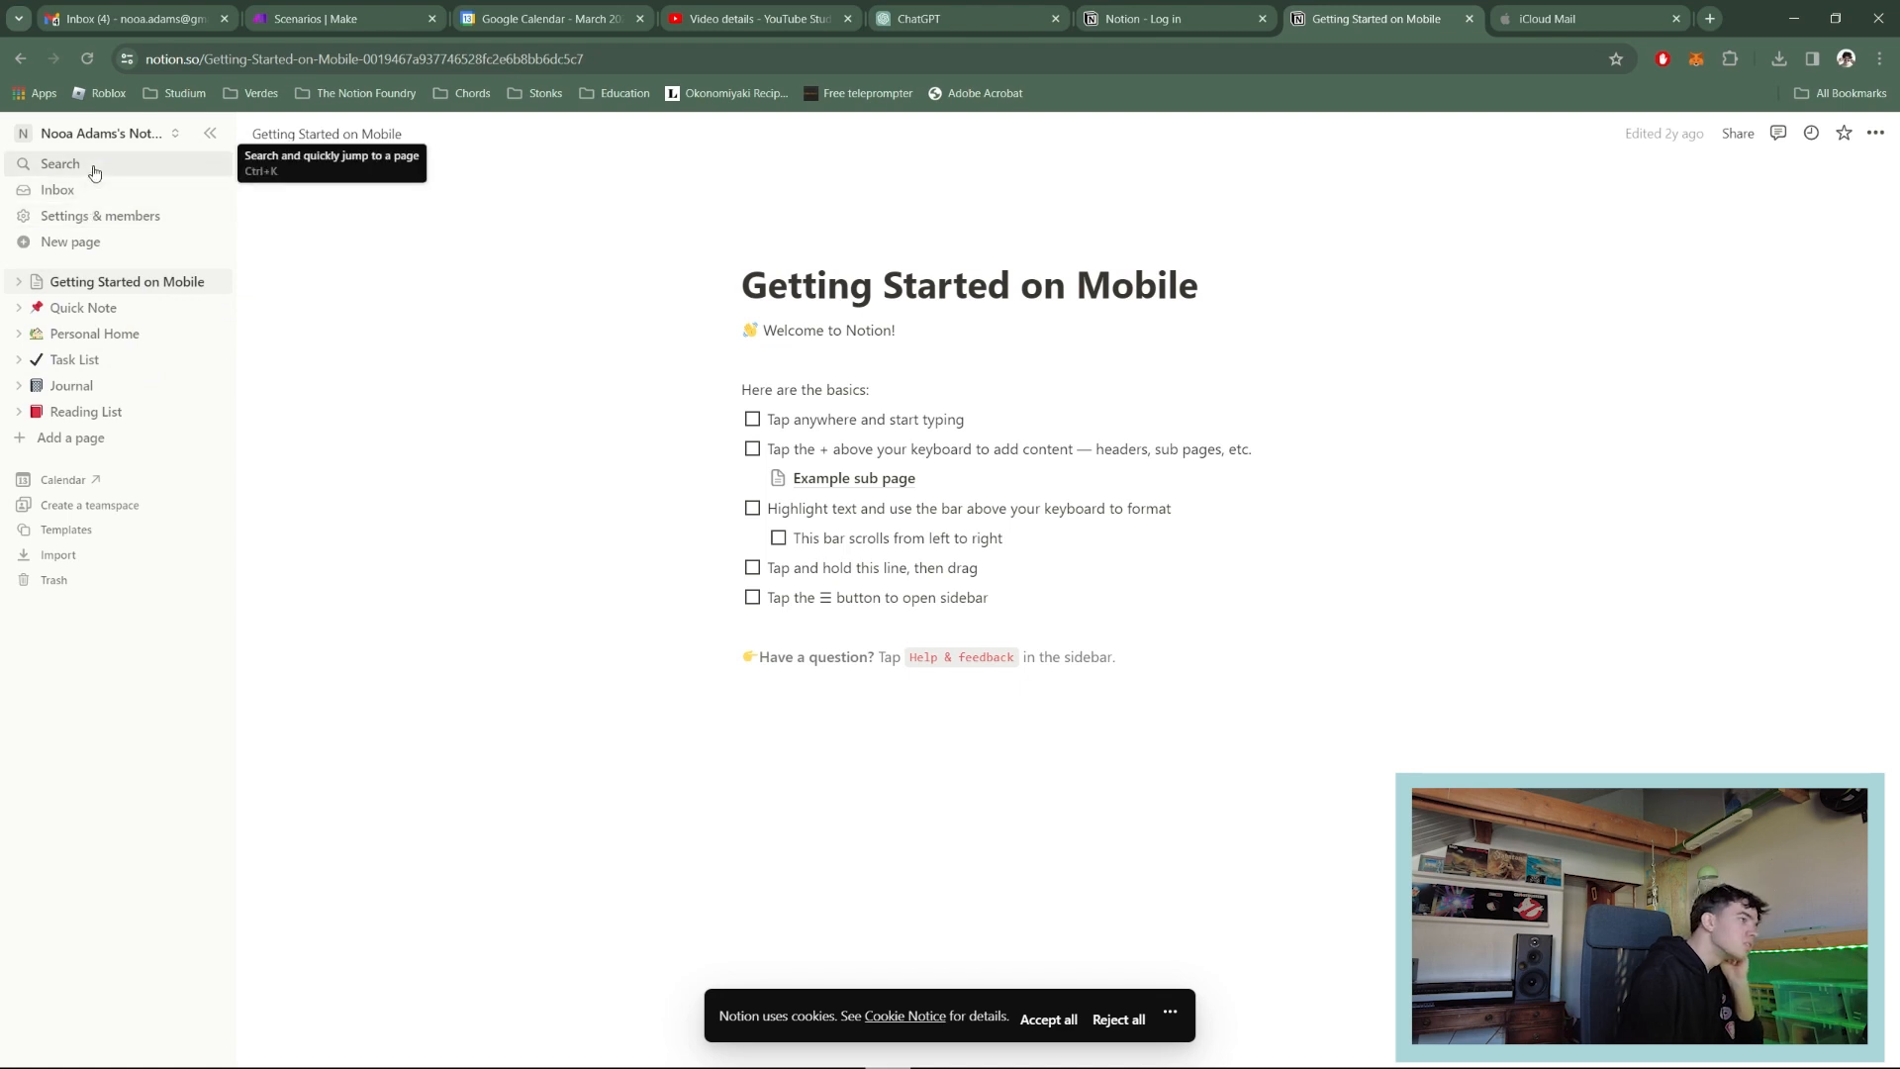
click(95, 170)
click(95, 173)
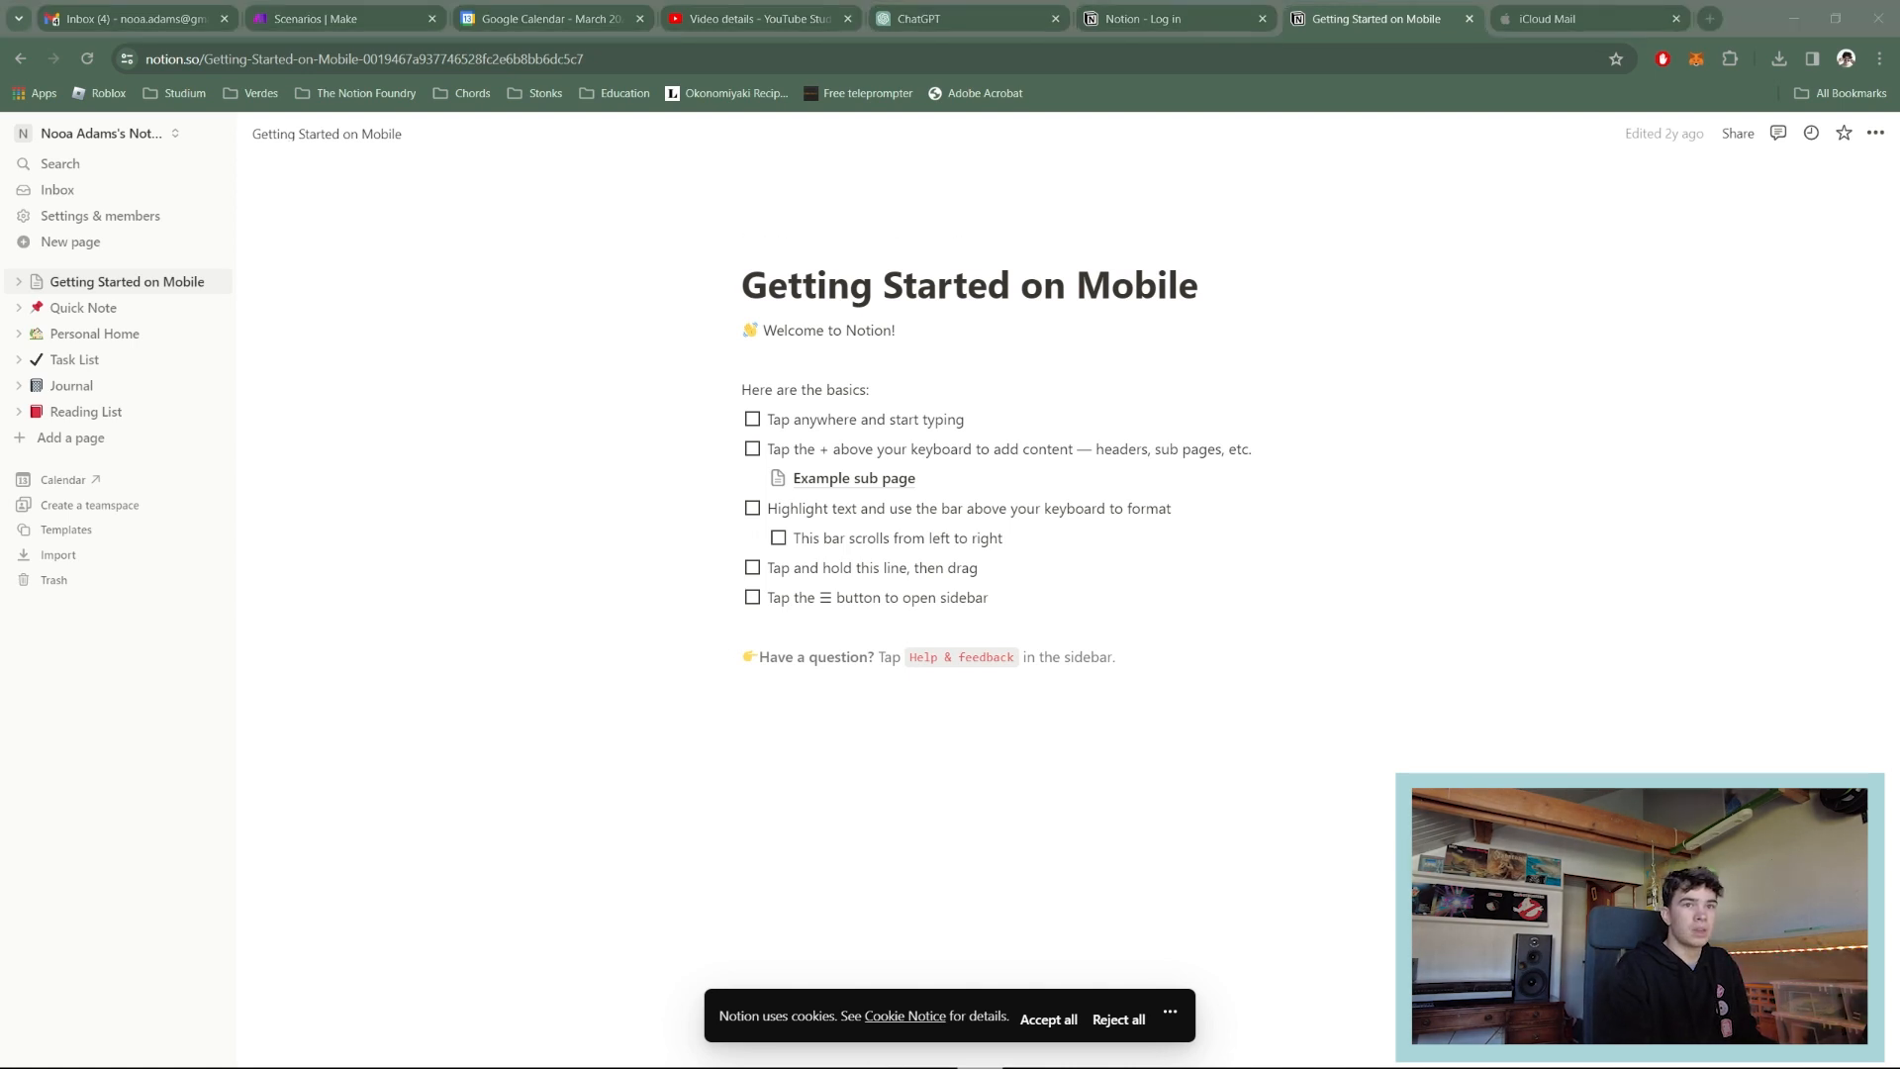
Step: Add the text line "hello everyone" at the end of the Getting Started on Mobile page
click(835, 713)
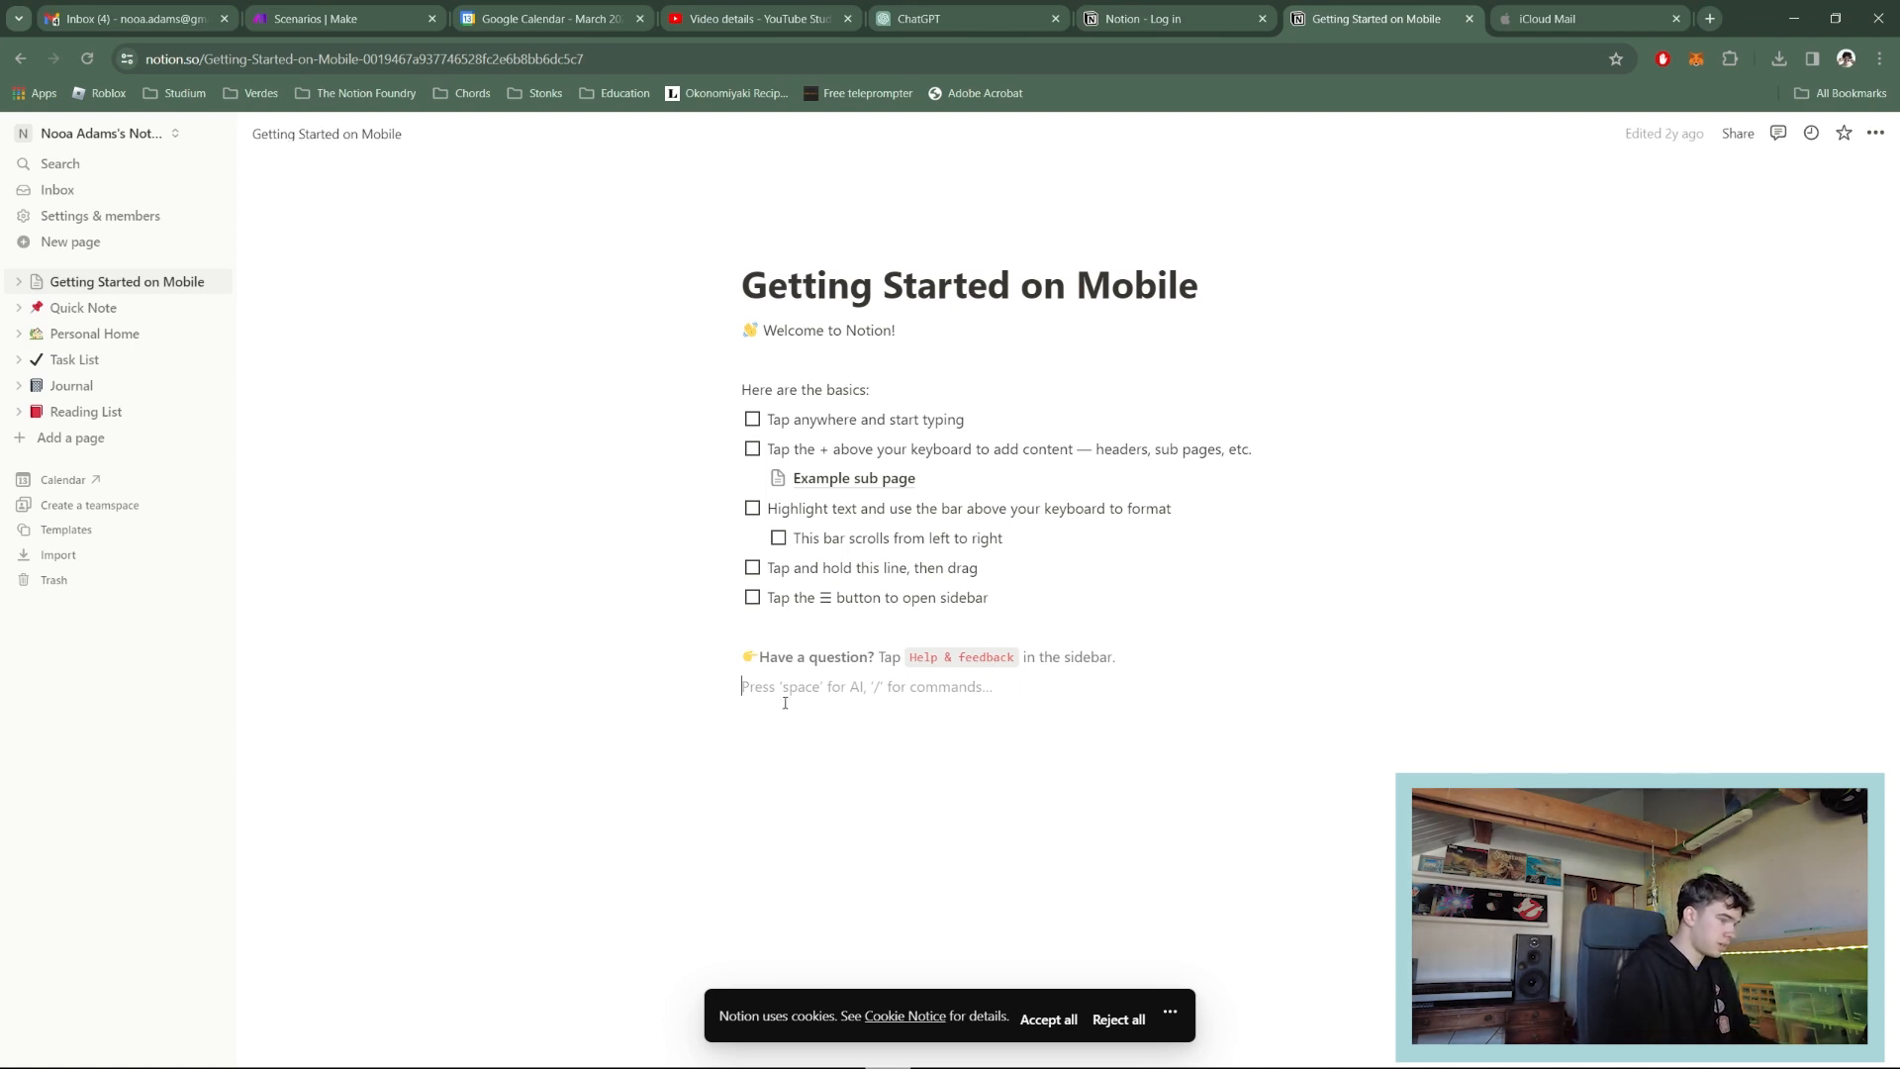
text(hello everyone)
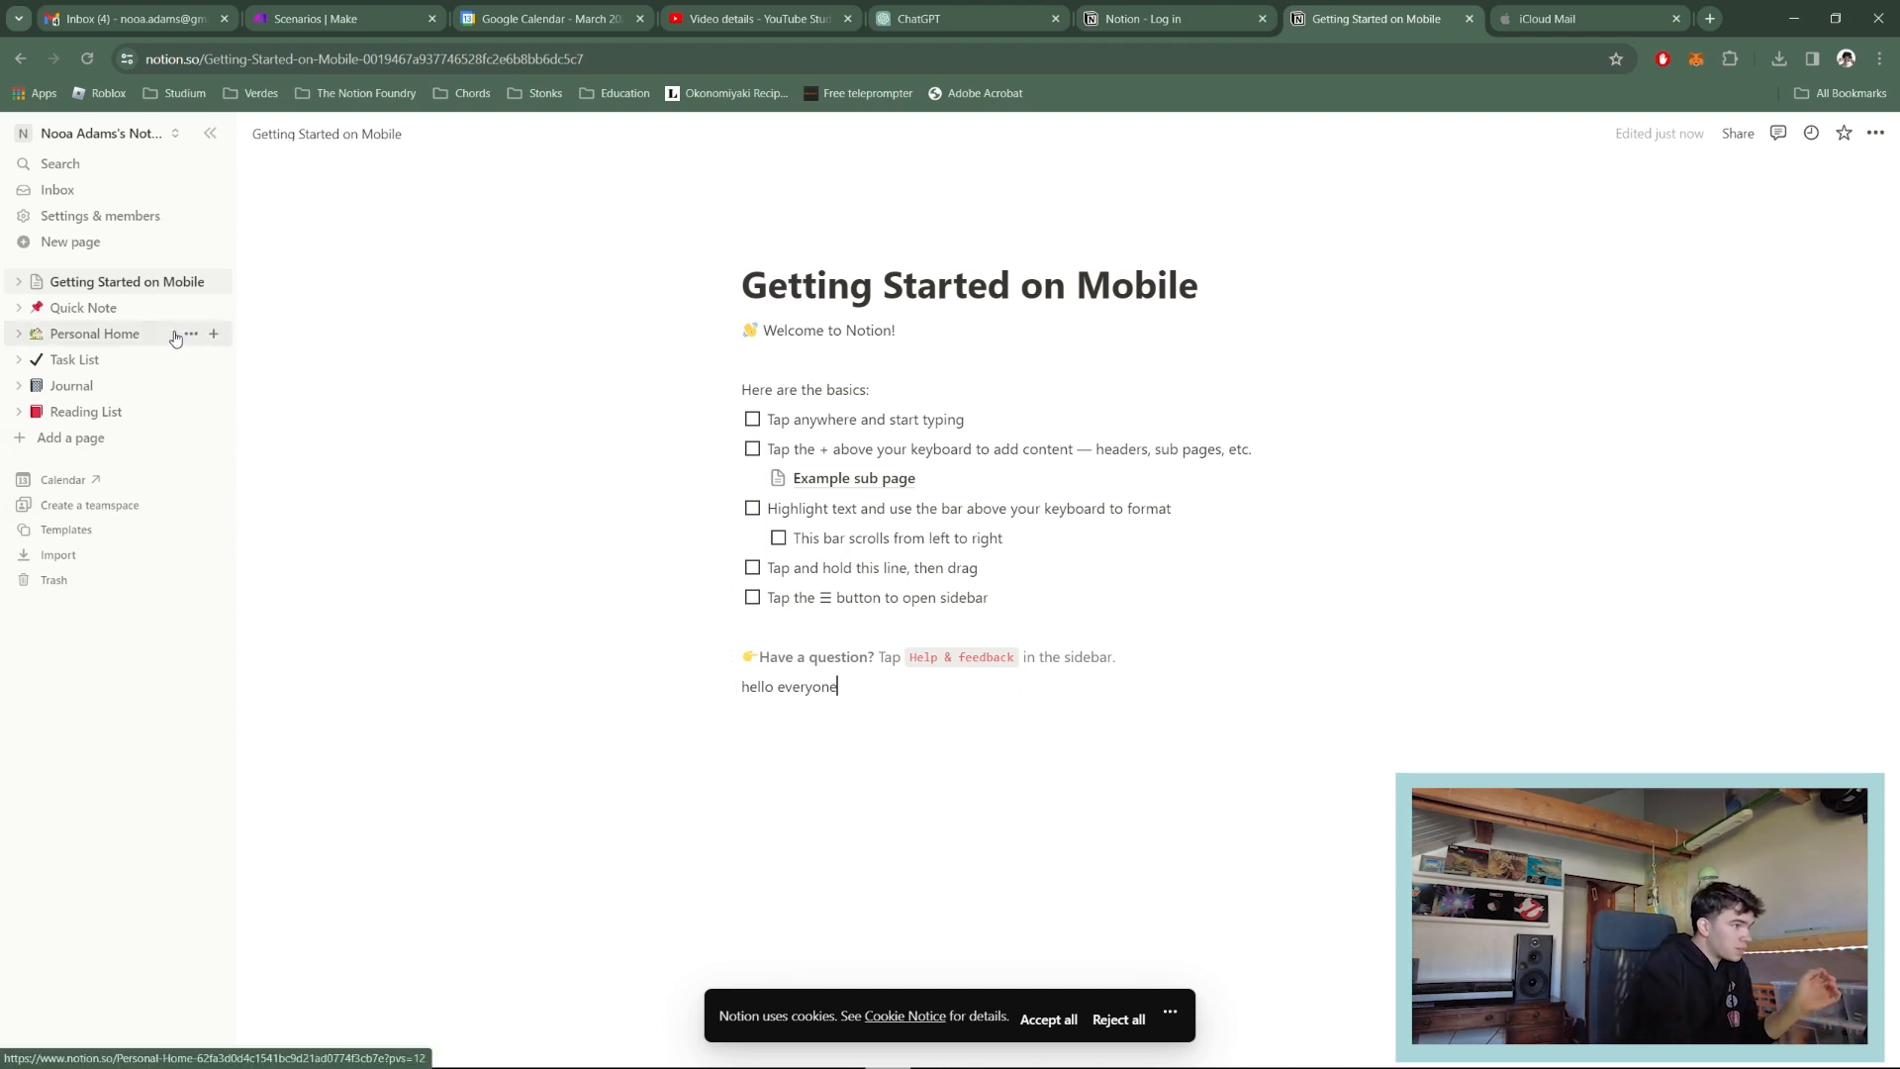
Step: Browse the work templates, preview the Social Media Calendar template, and close the gallery without adding it
click(72, 535)
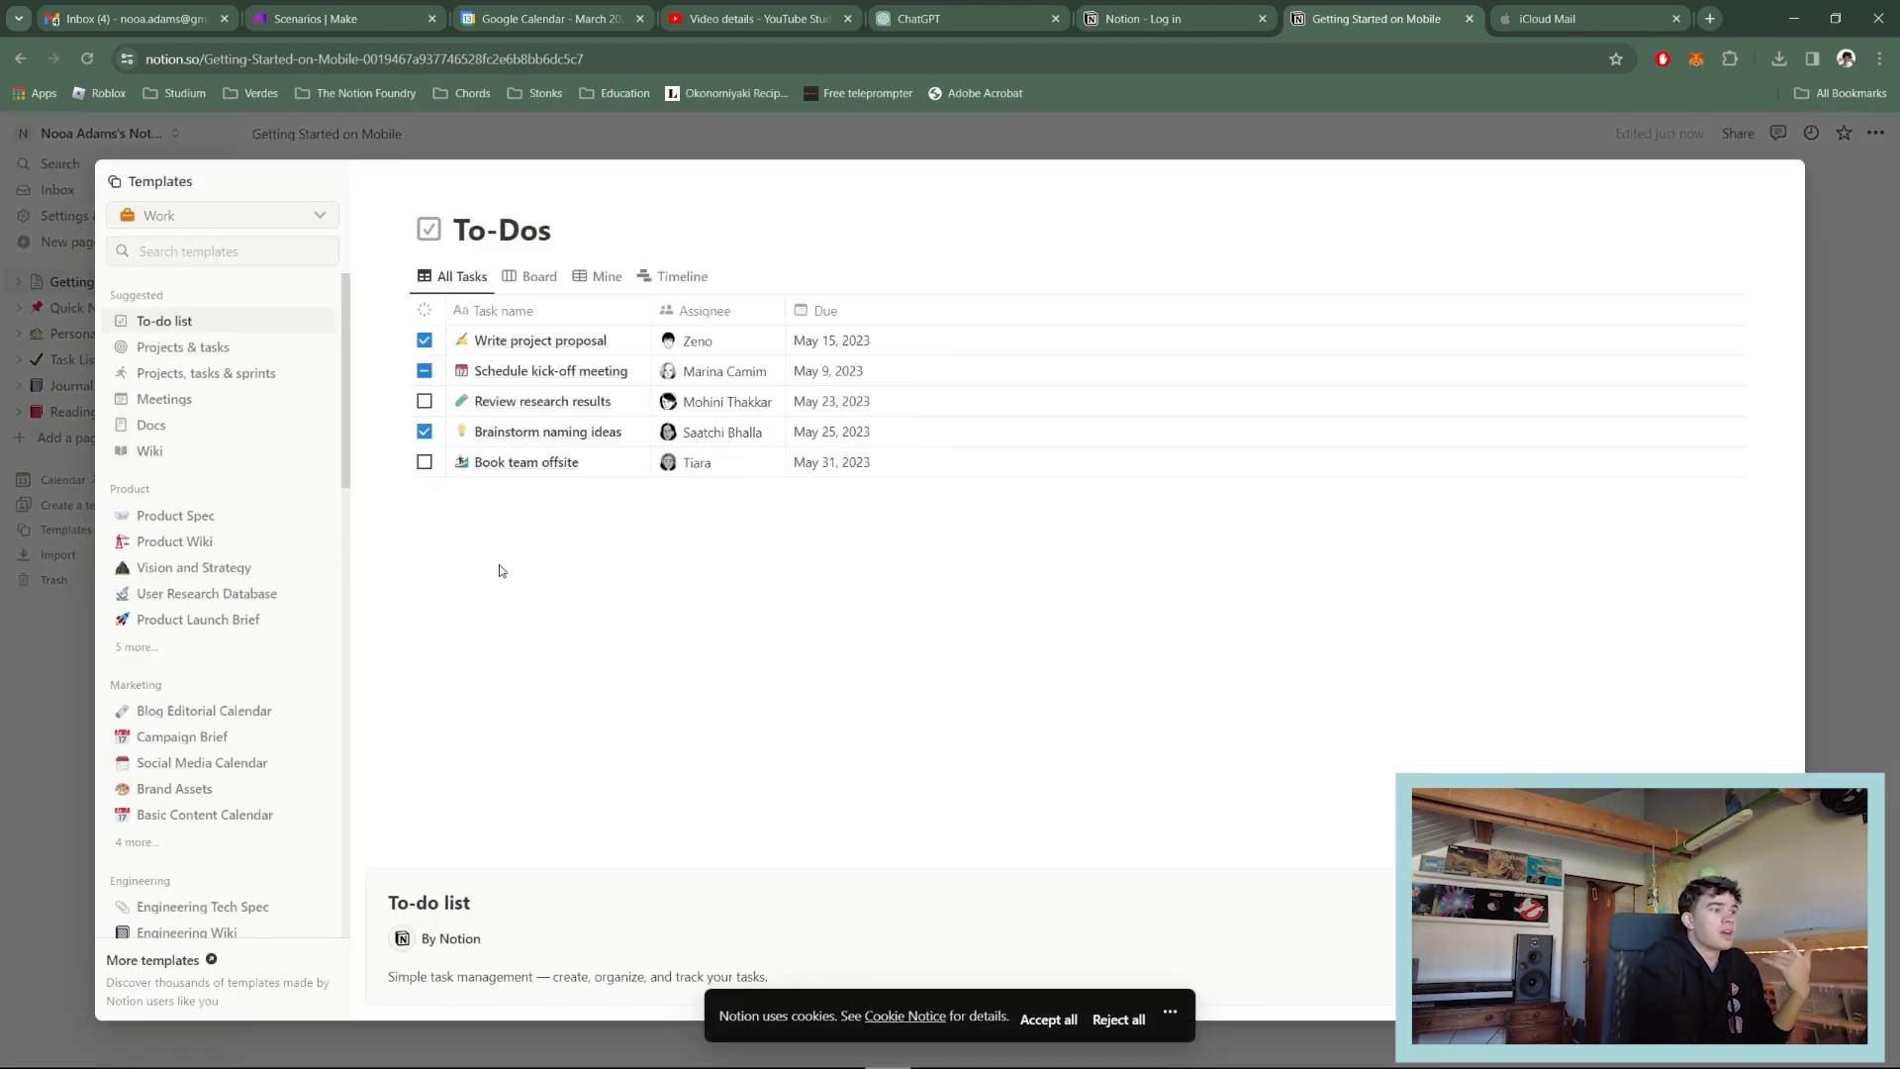
drag(349, 465, 347, 555)
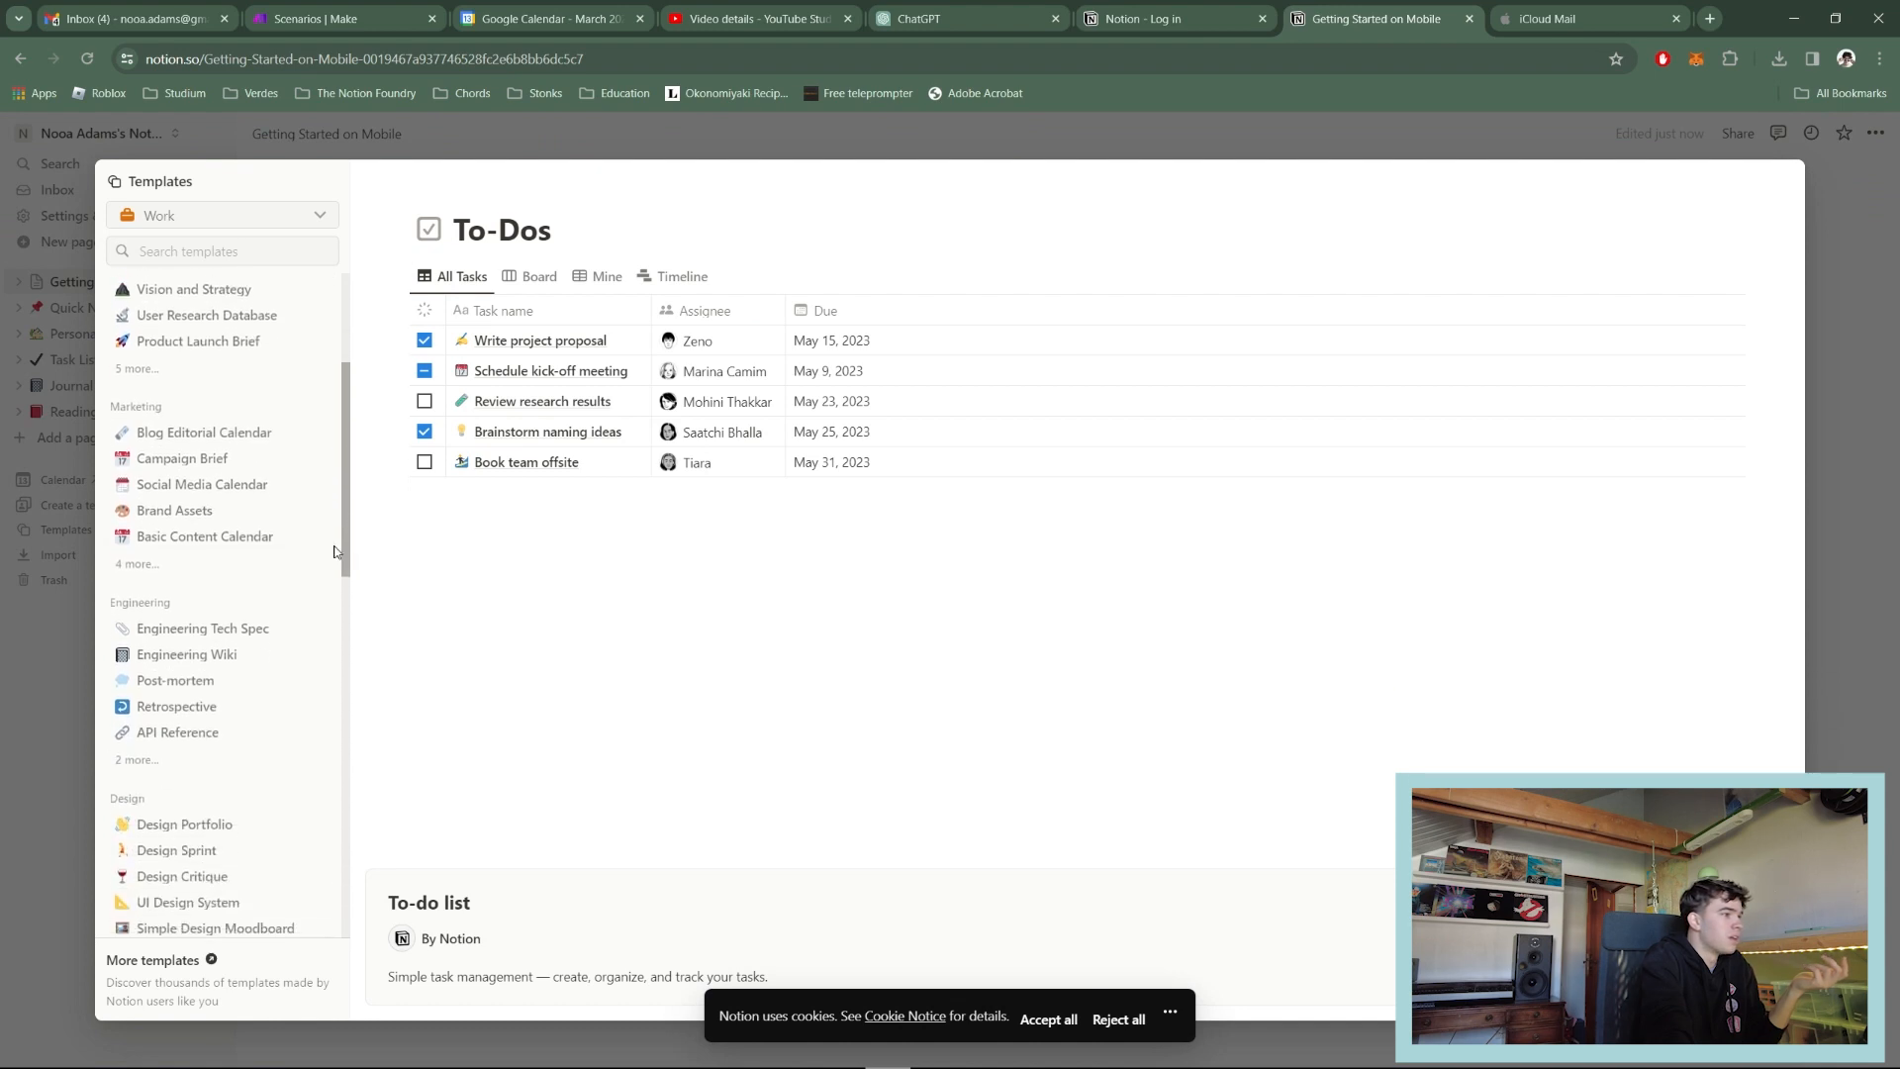
click(214, 492)
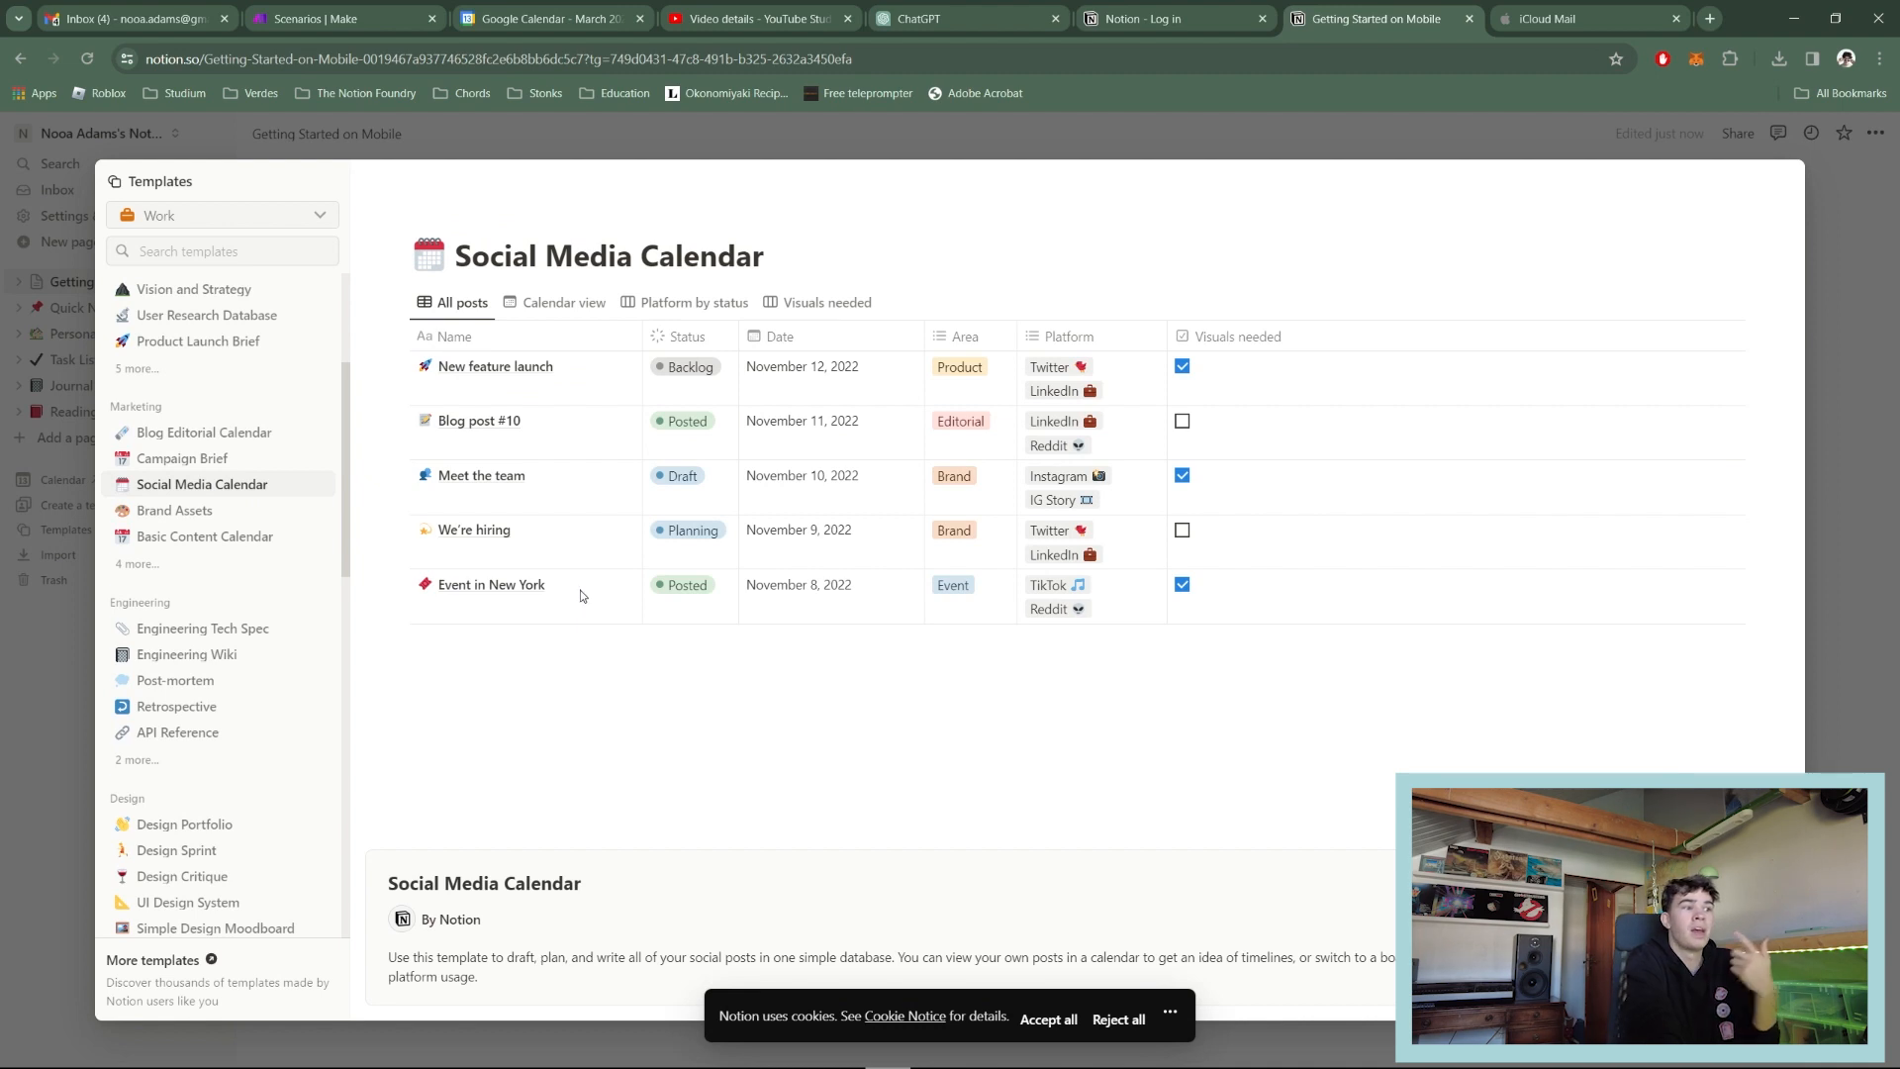
click(60, 646)
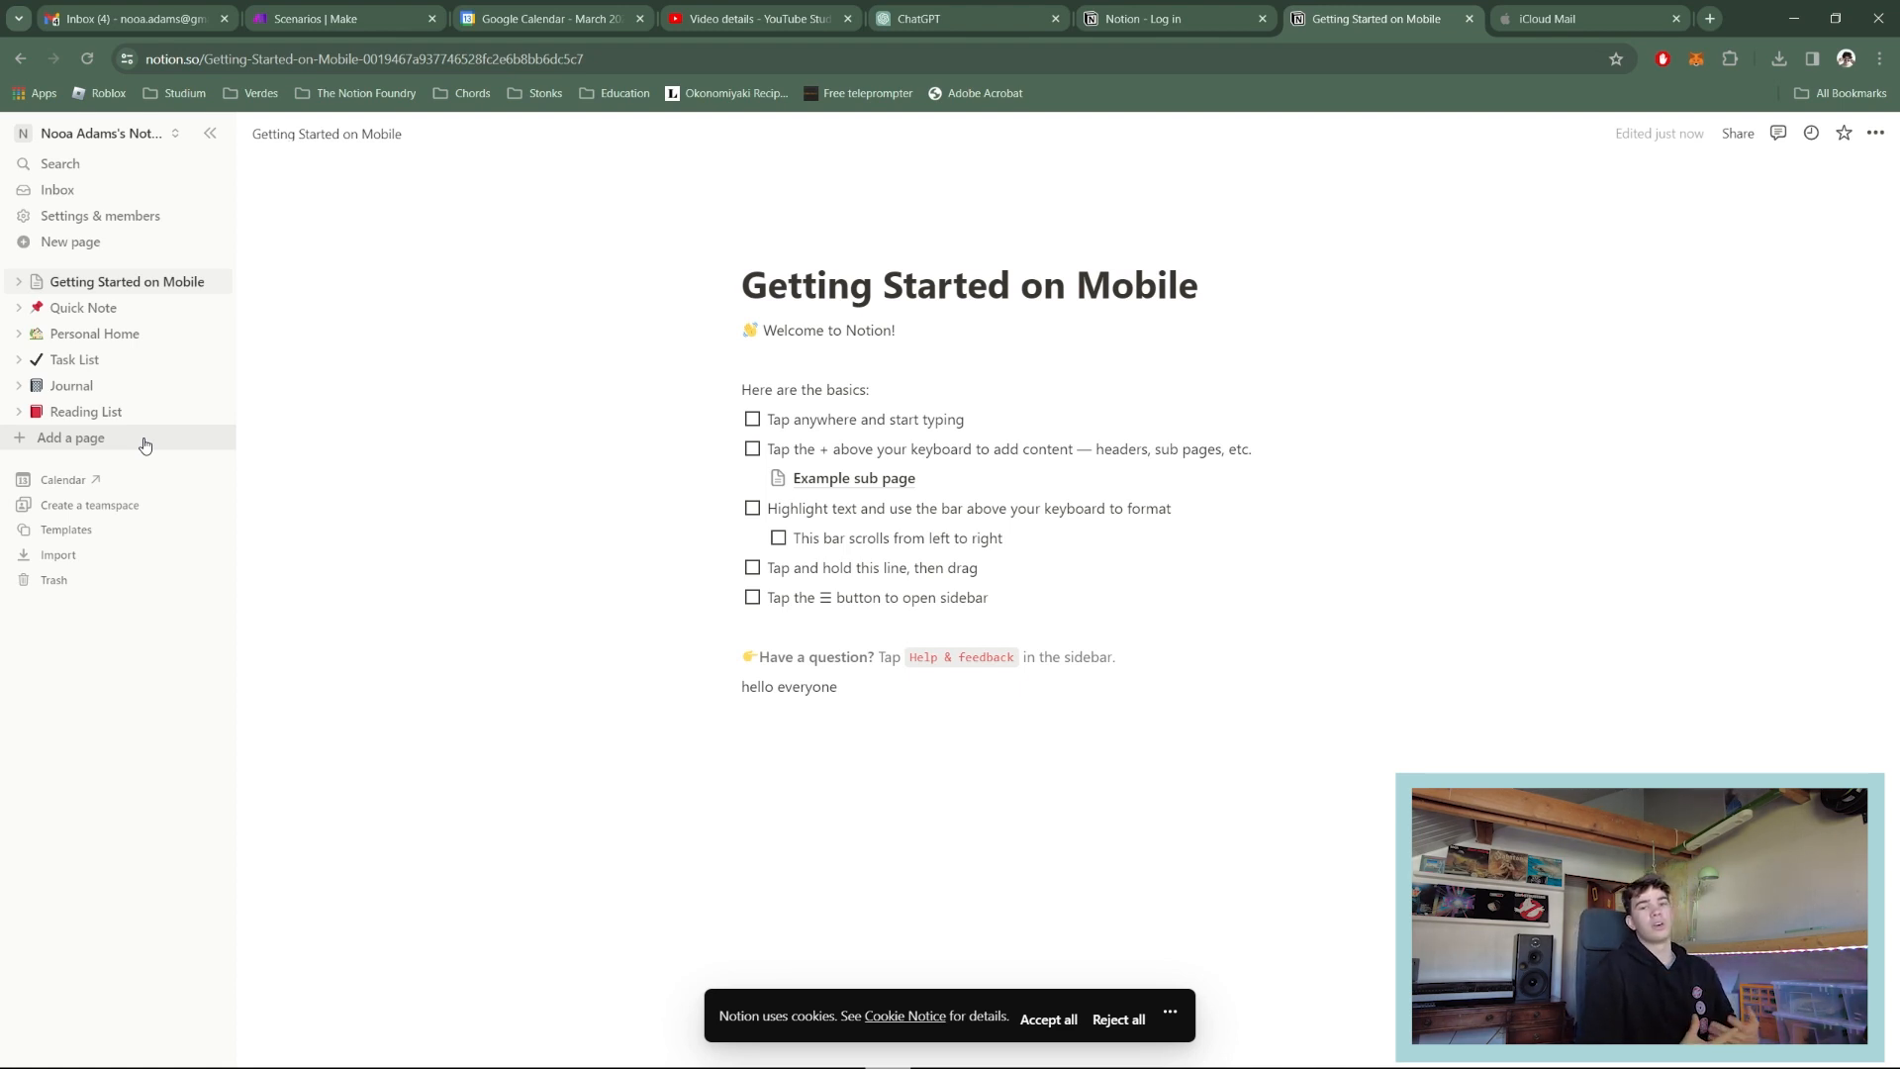
Step: Create a new page titled "To do List"
click(83, 439)
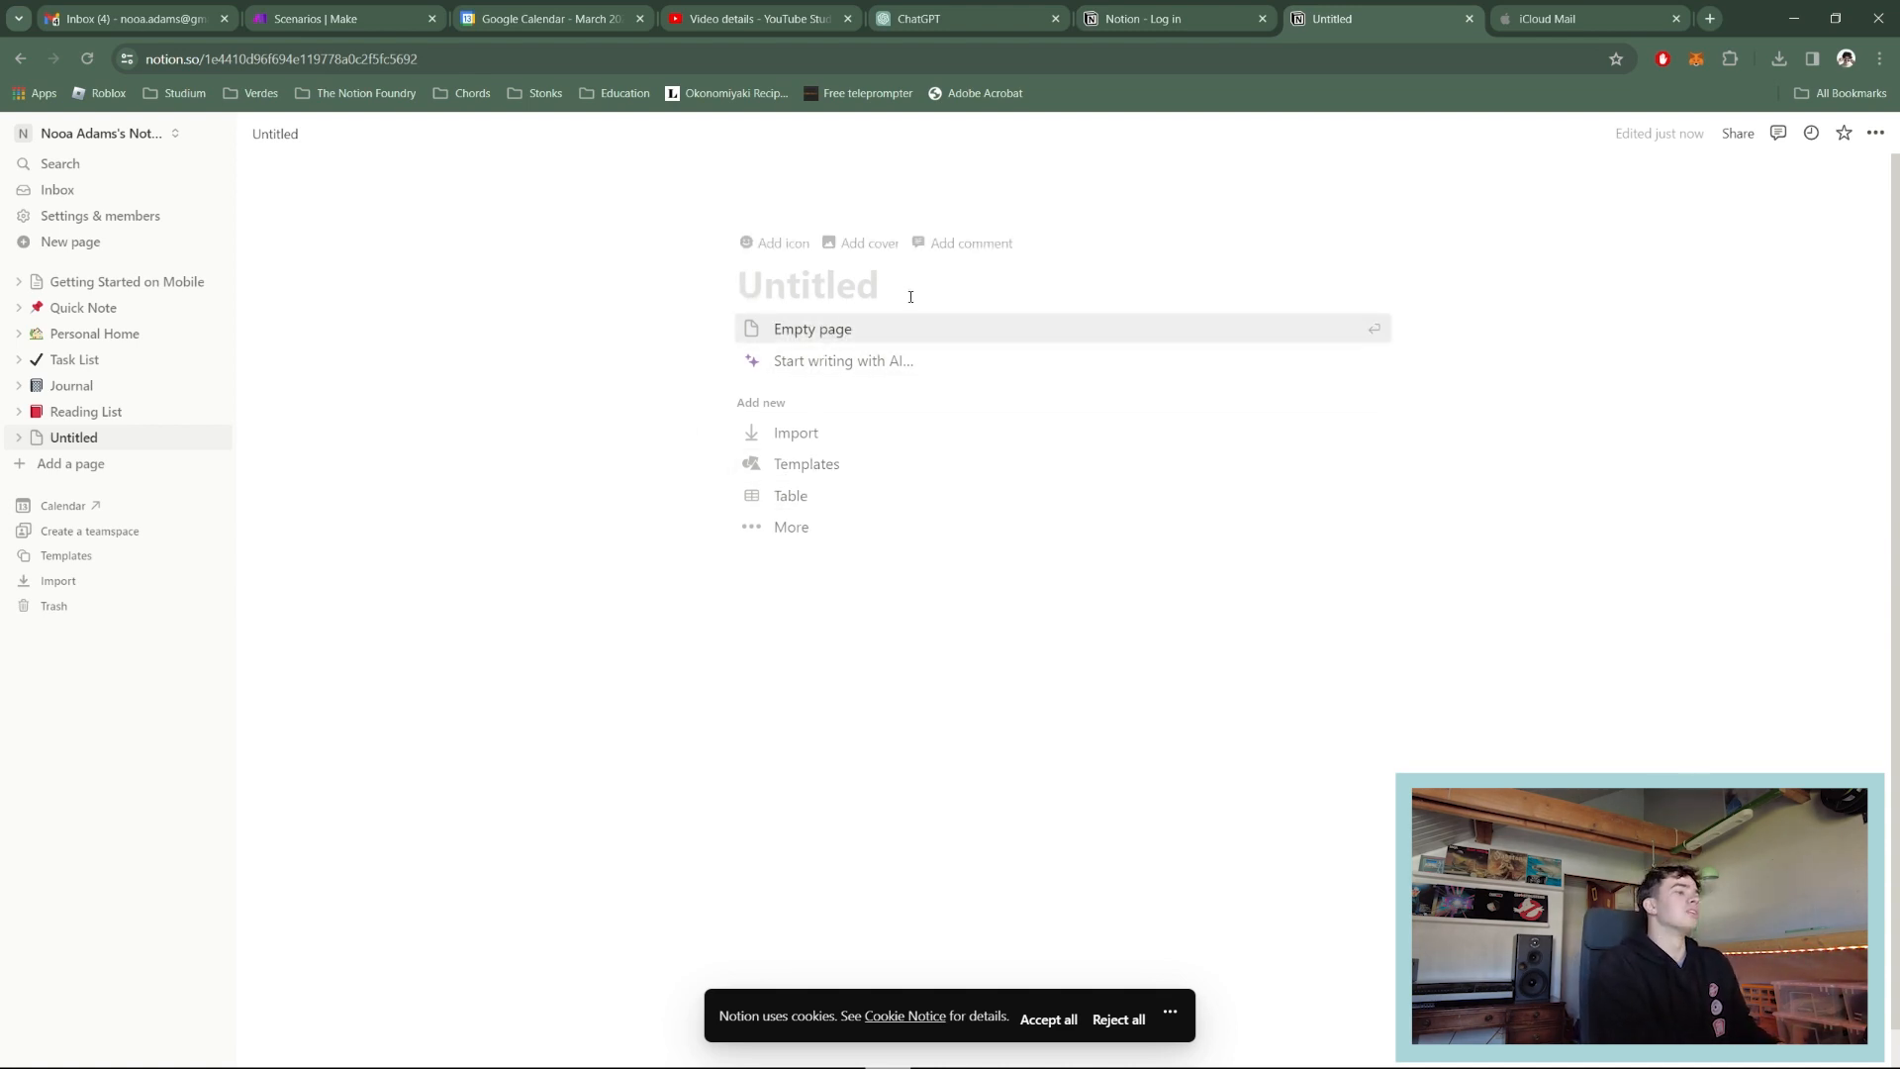
text(To do List)
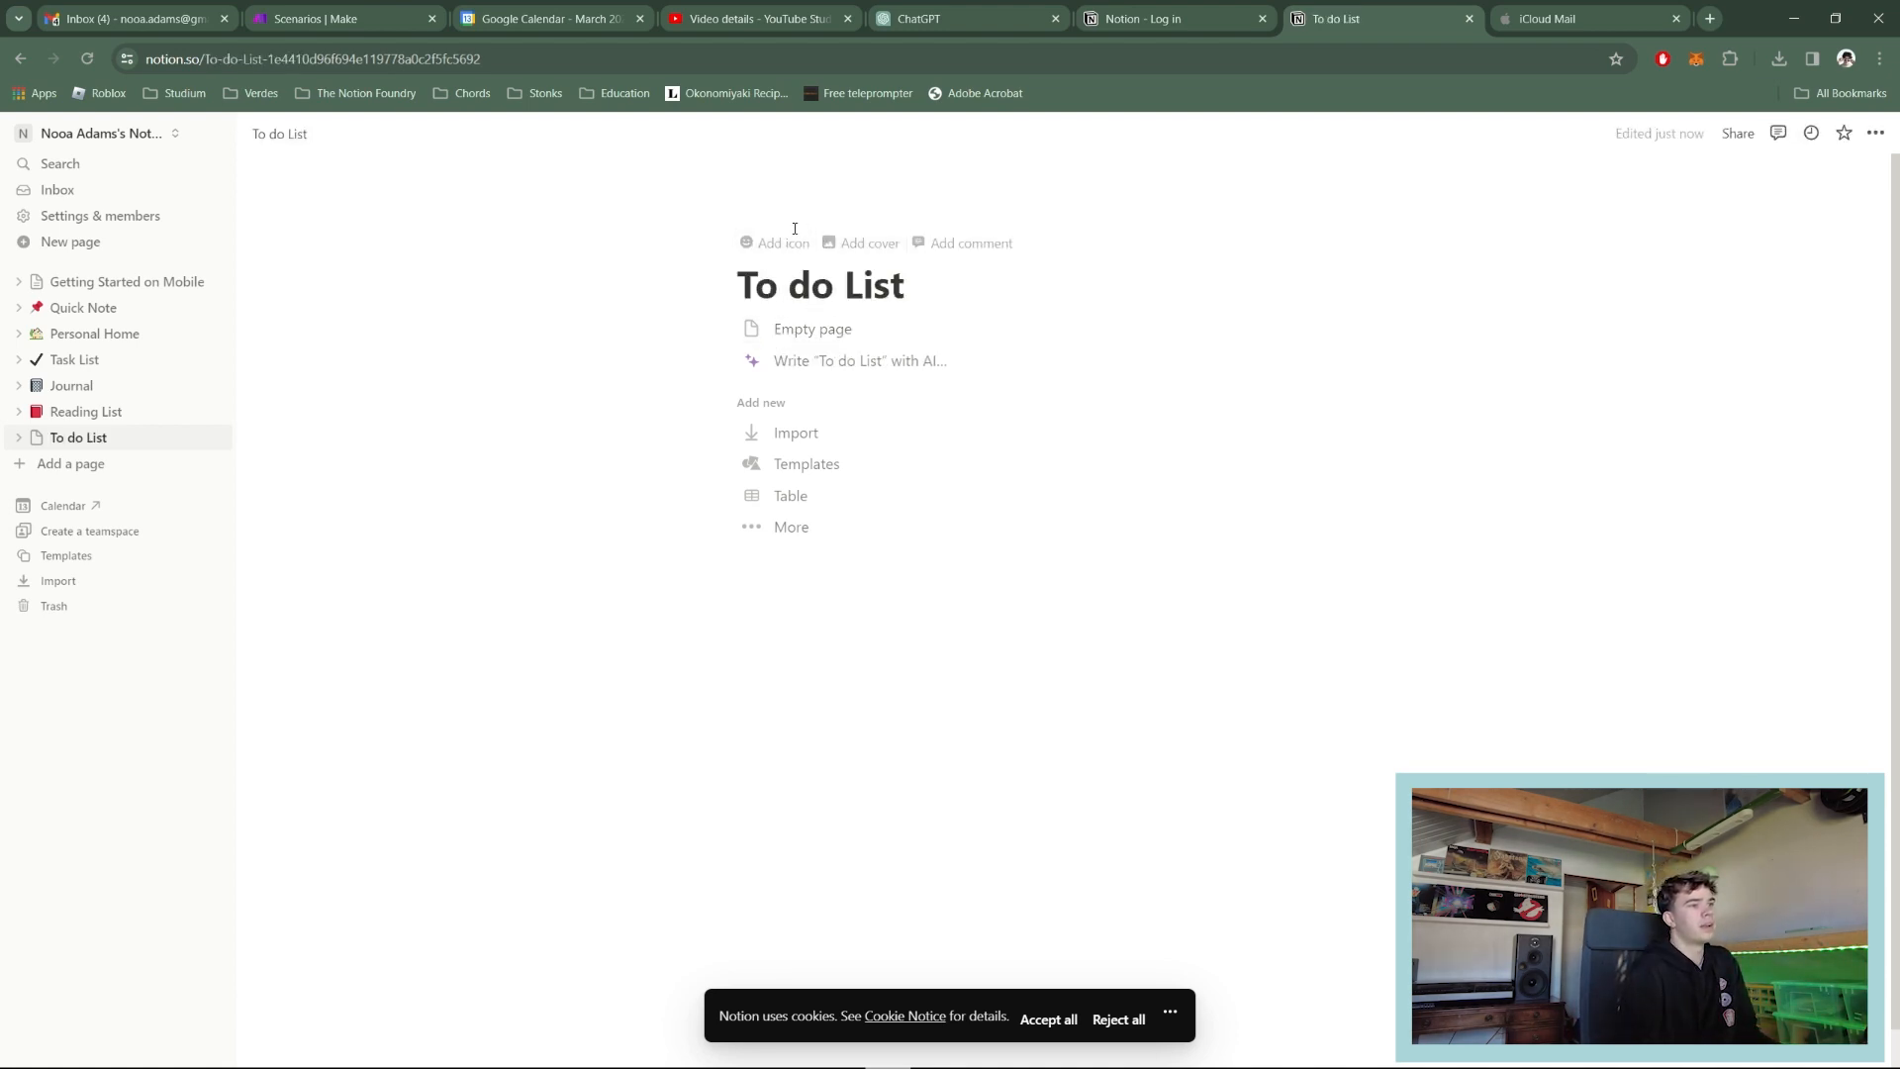
Step: Give the To do List page a pink circled check mark as its icon
click(743, 244)
click(764, 297)
click(665, 339)
scroll(789, 505, down, 2)
click(621, 346)
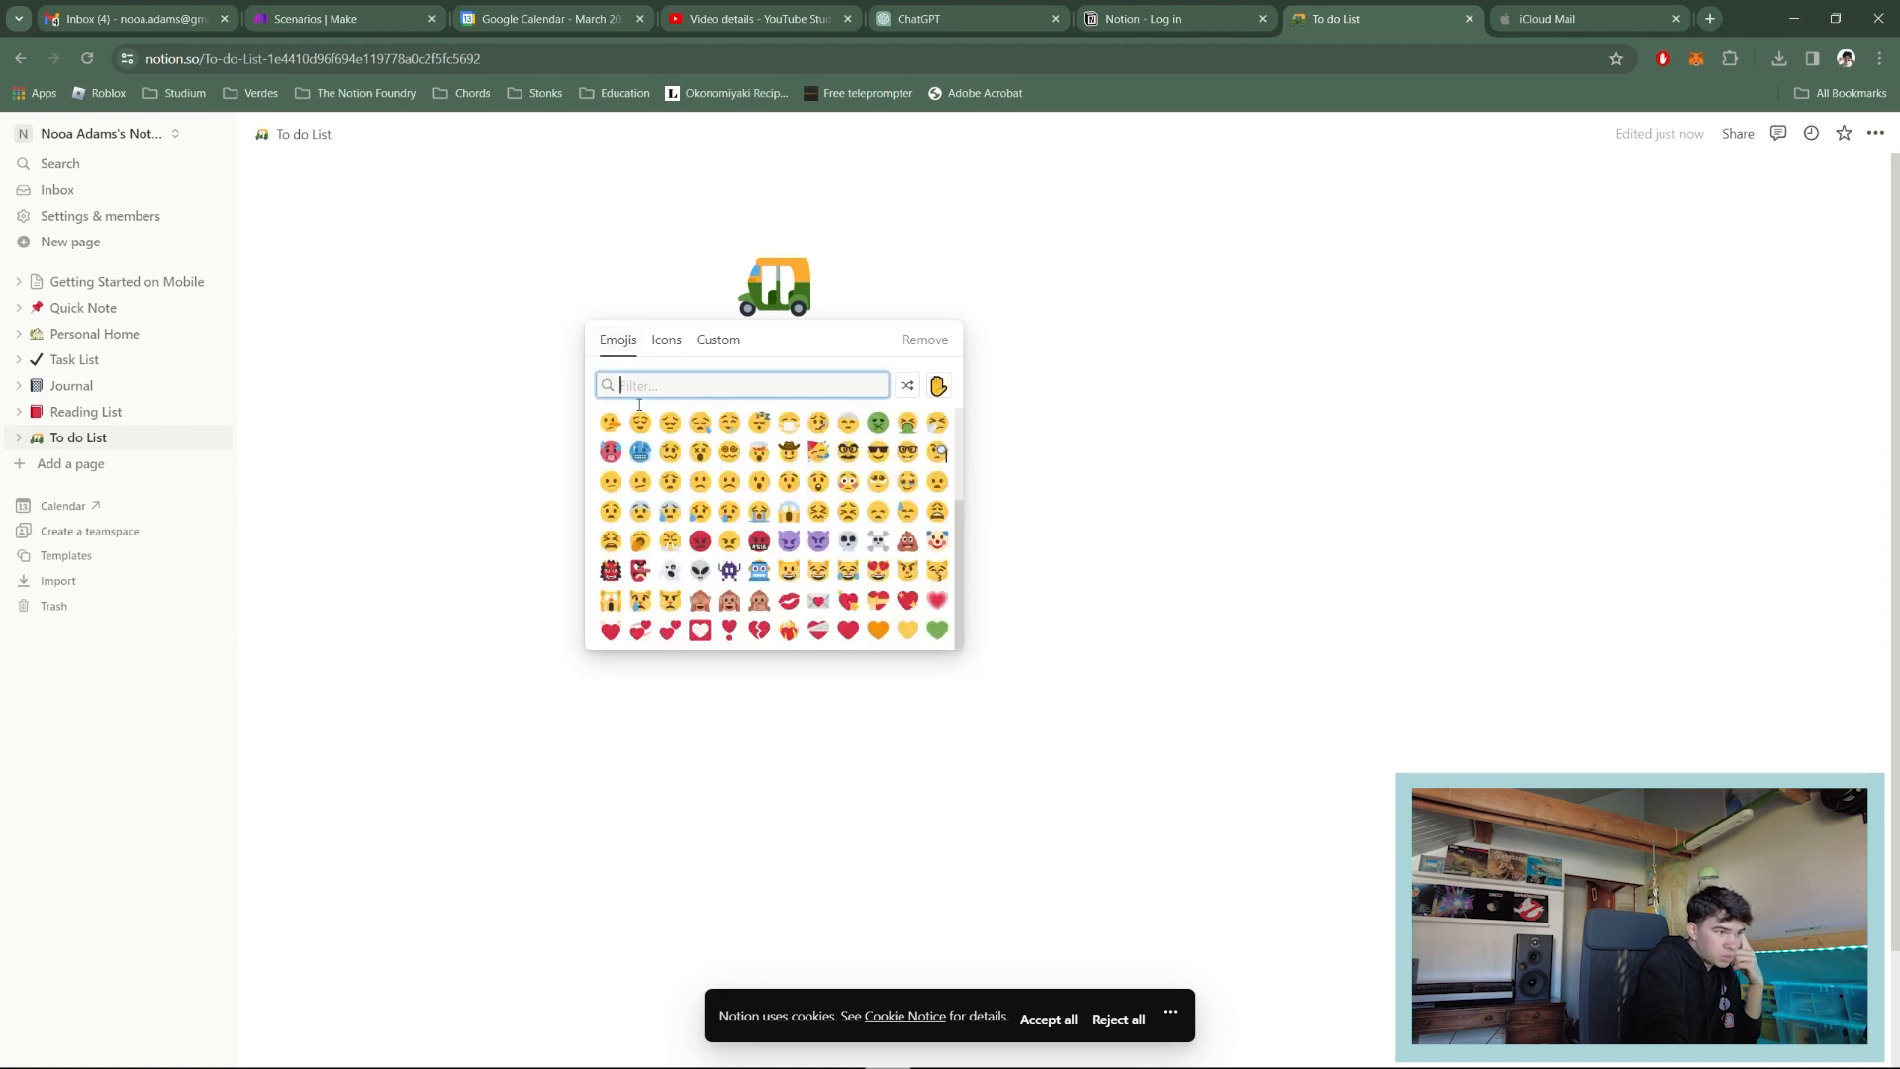
click(719, 341)
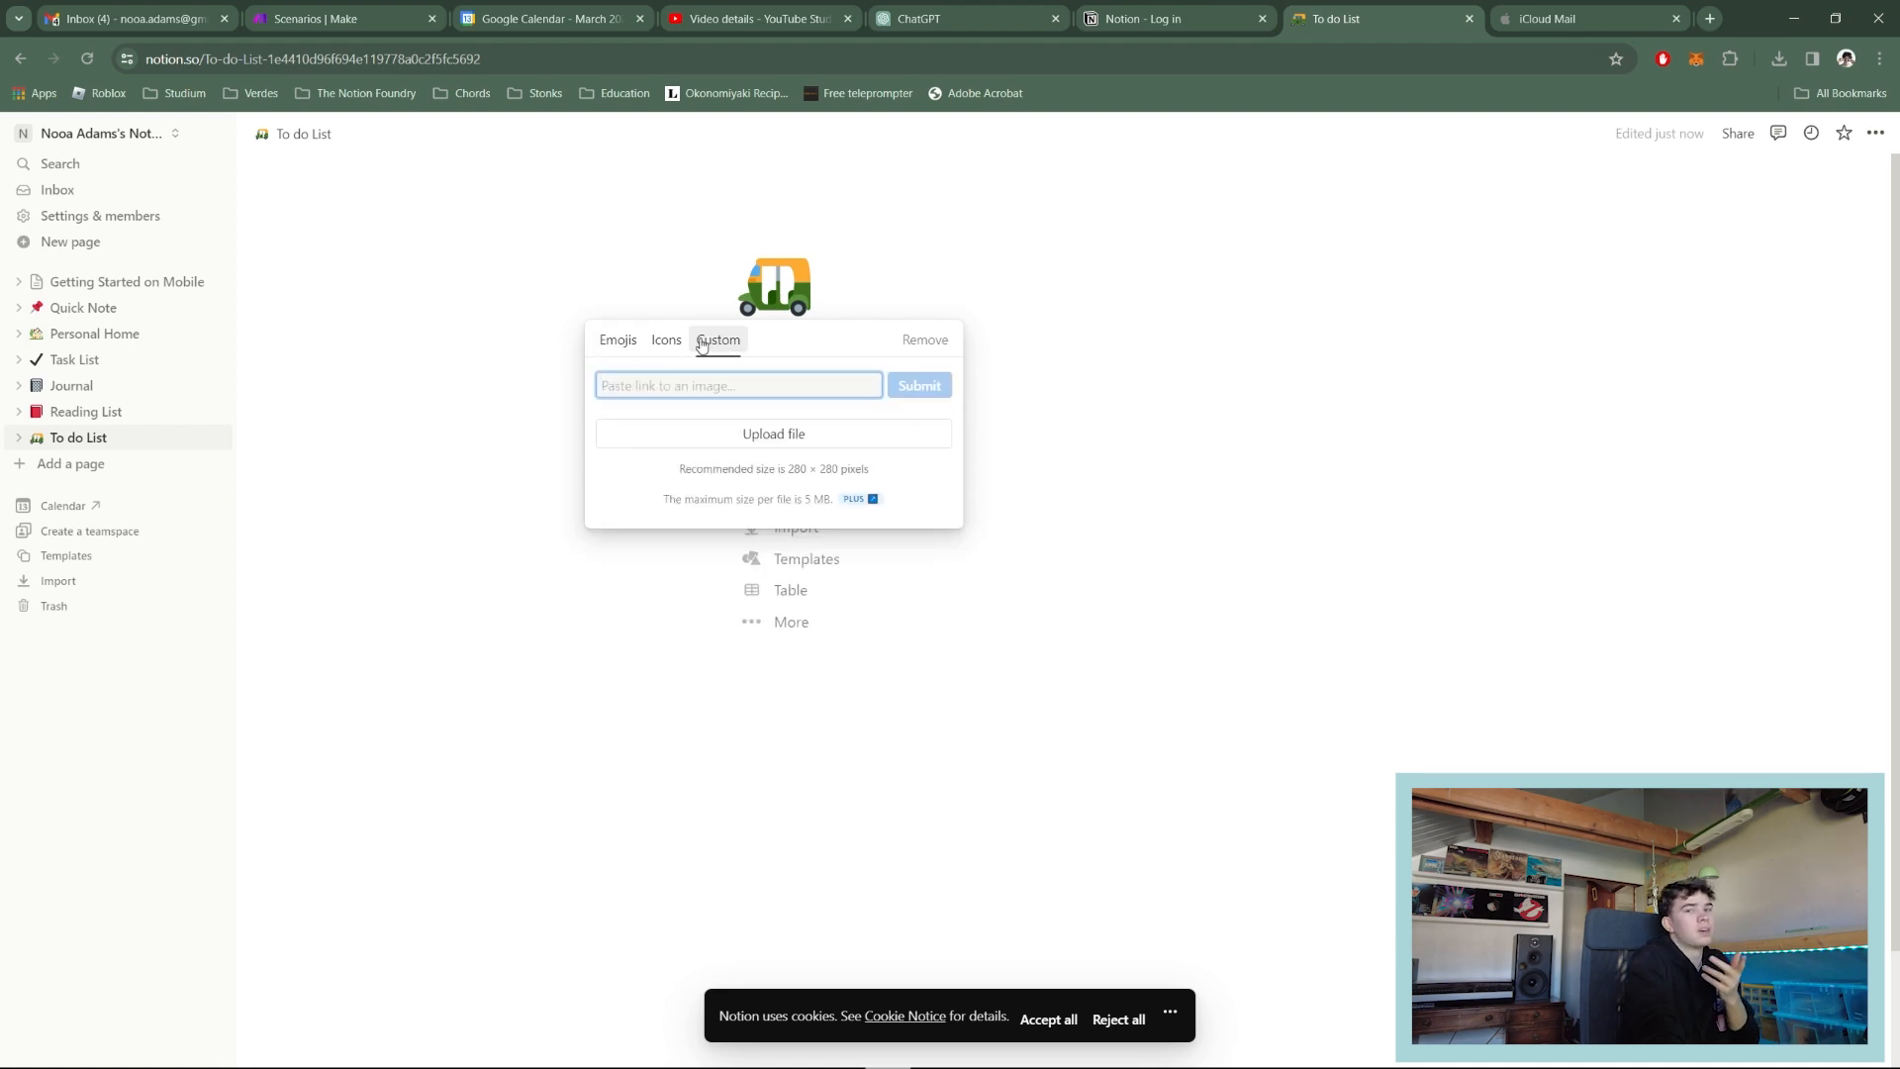
click(666, 341)
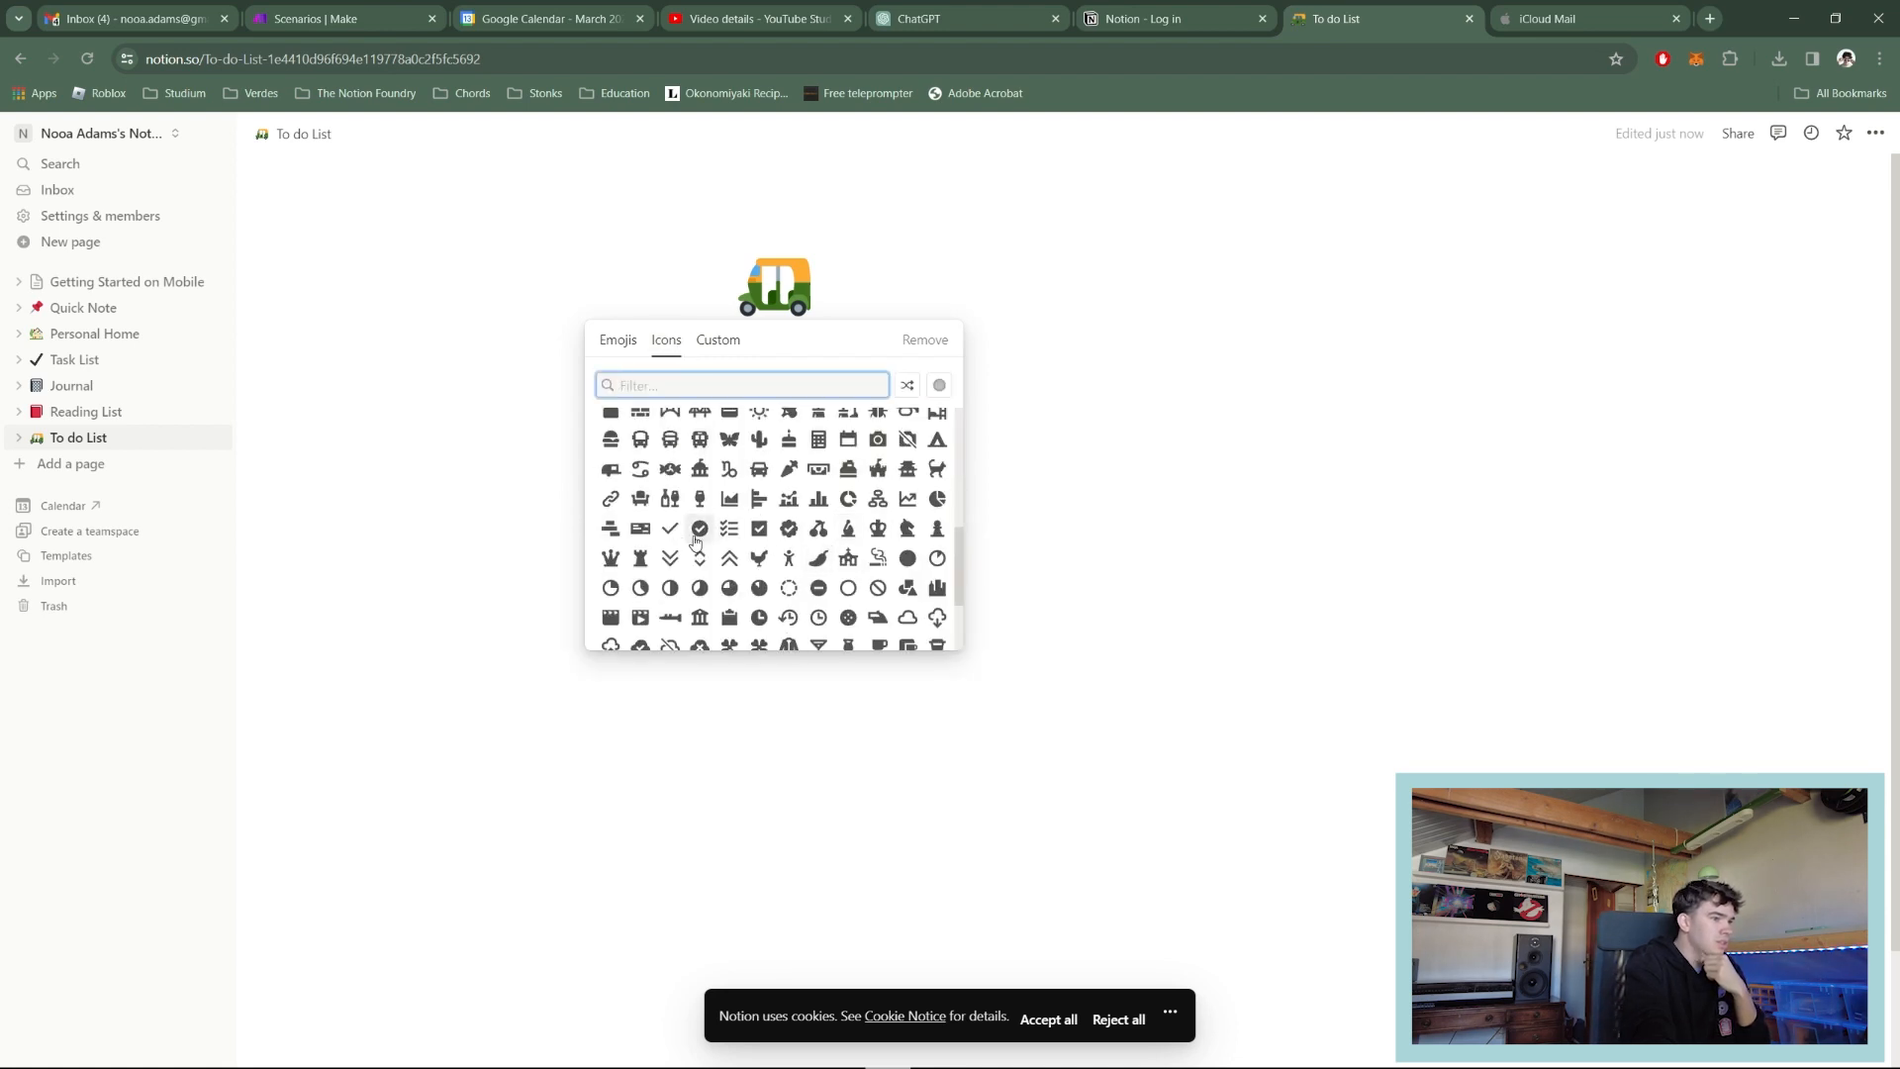
mouse_move(700, 529)
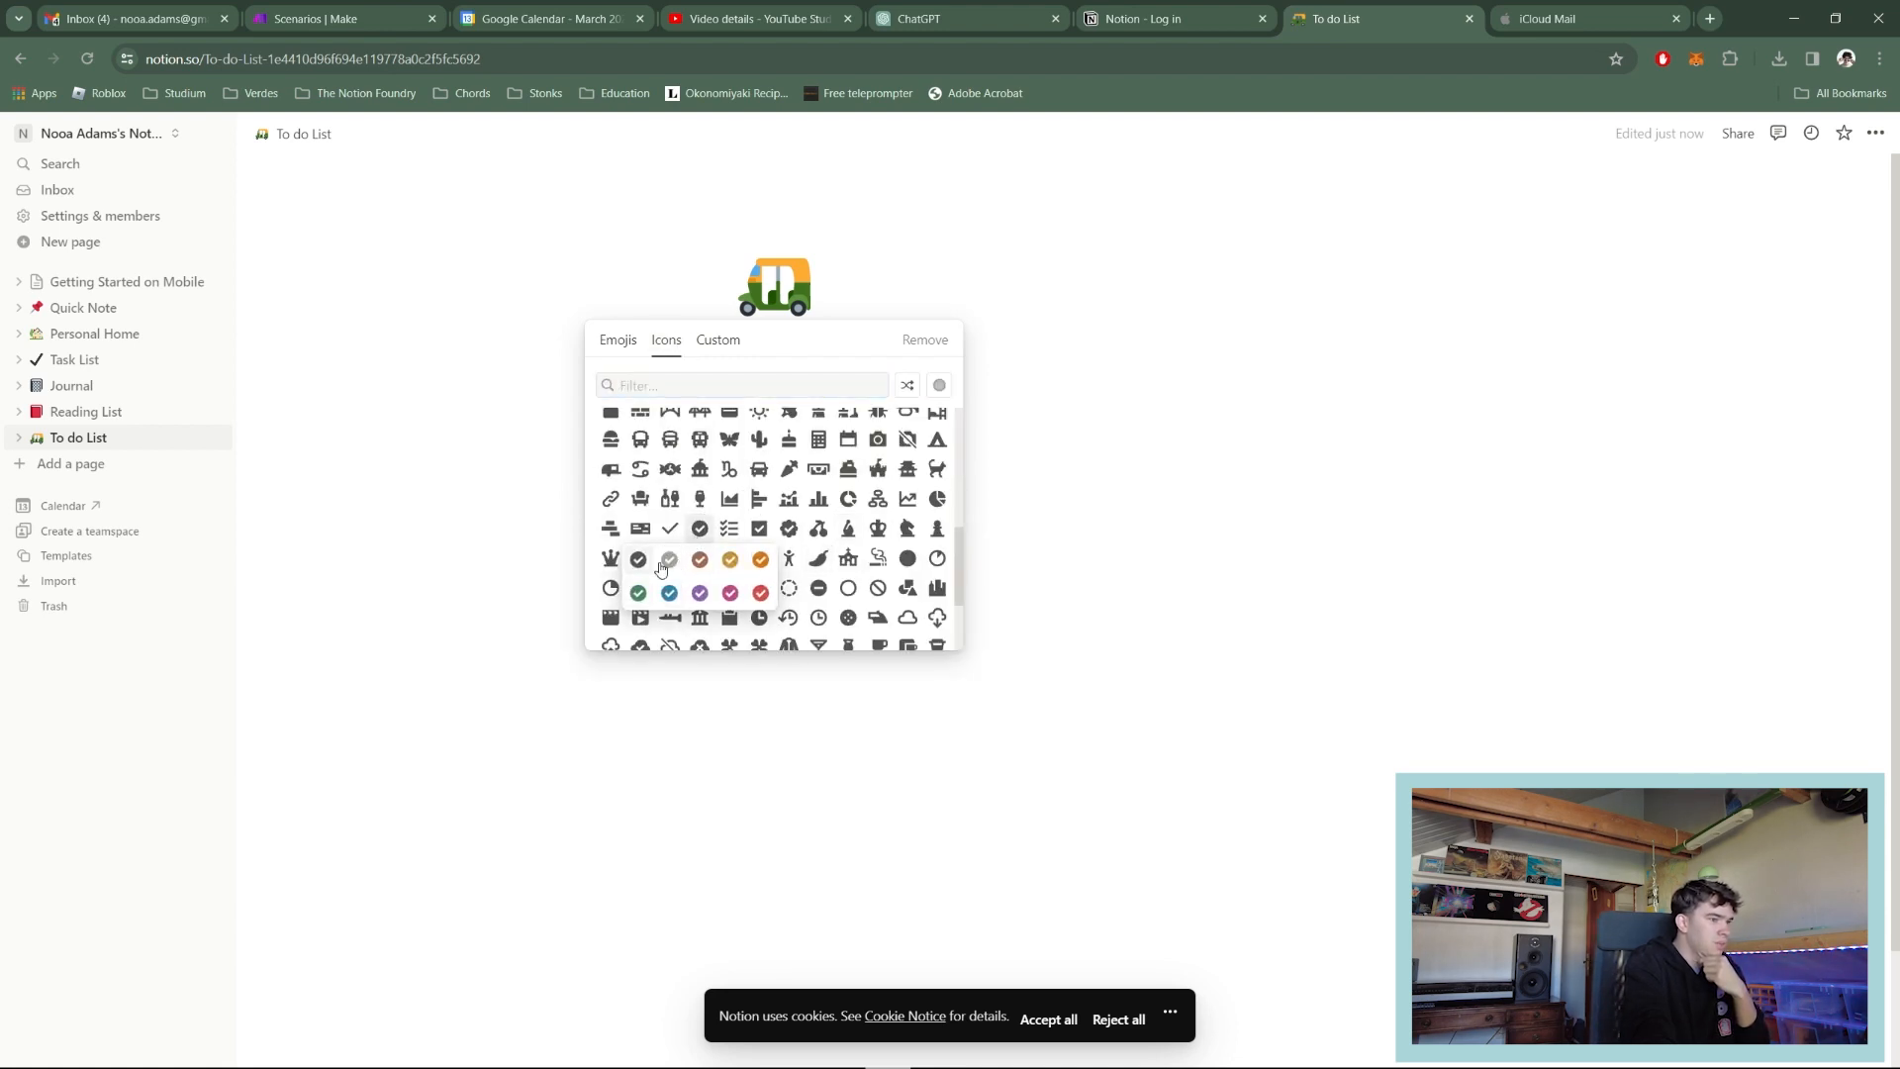
click(729, 592)
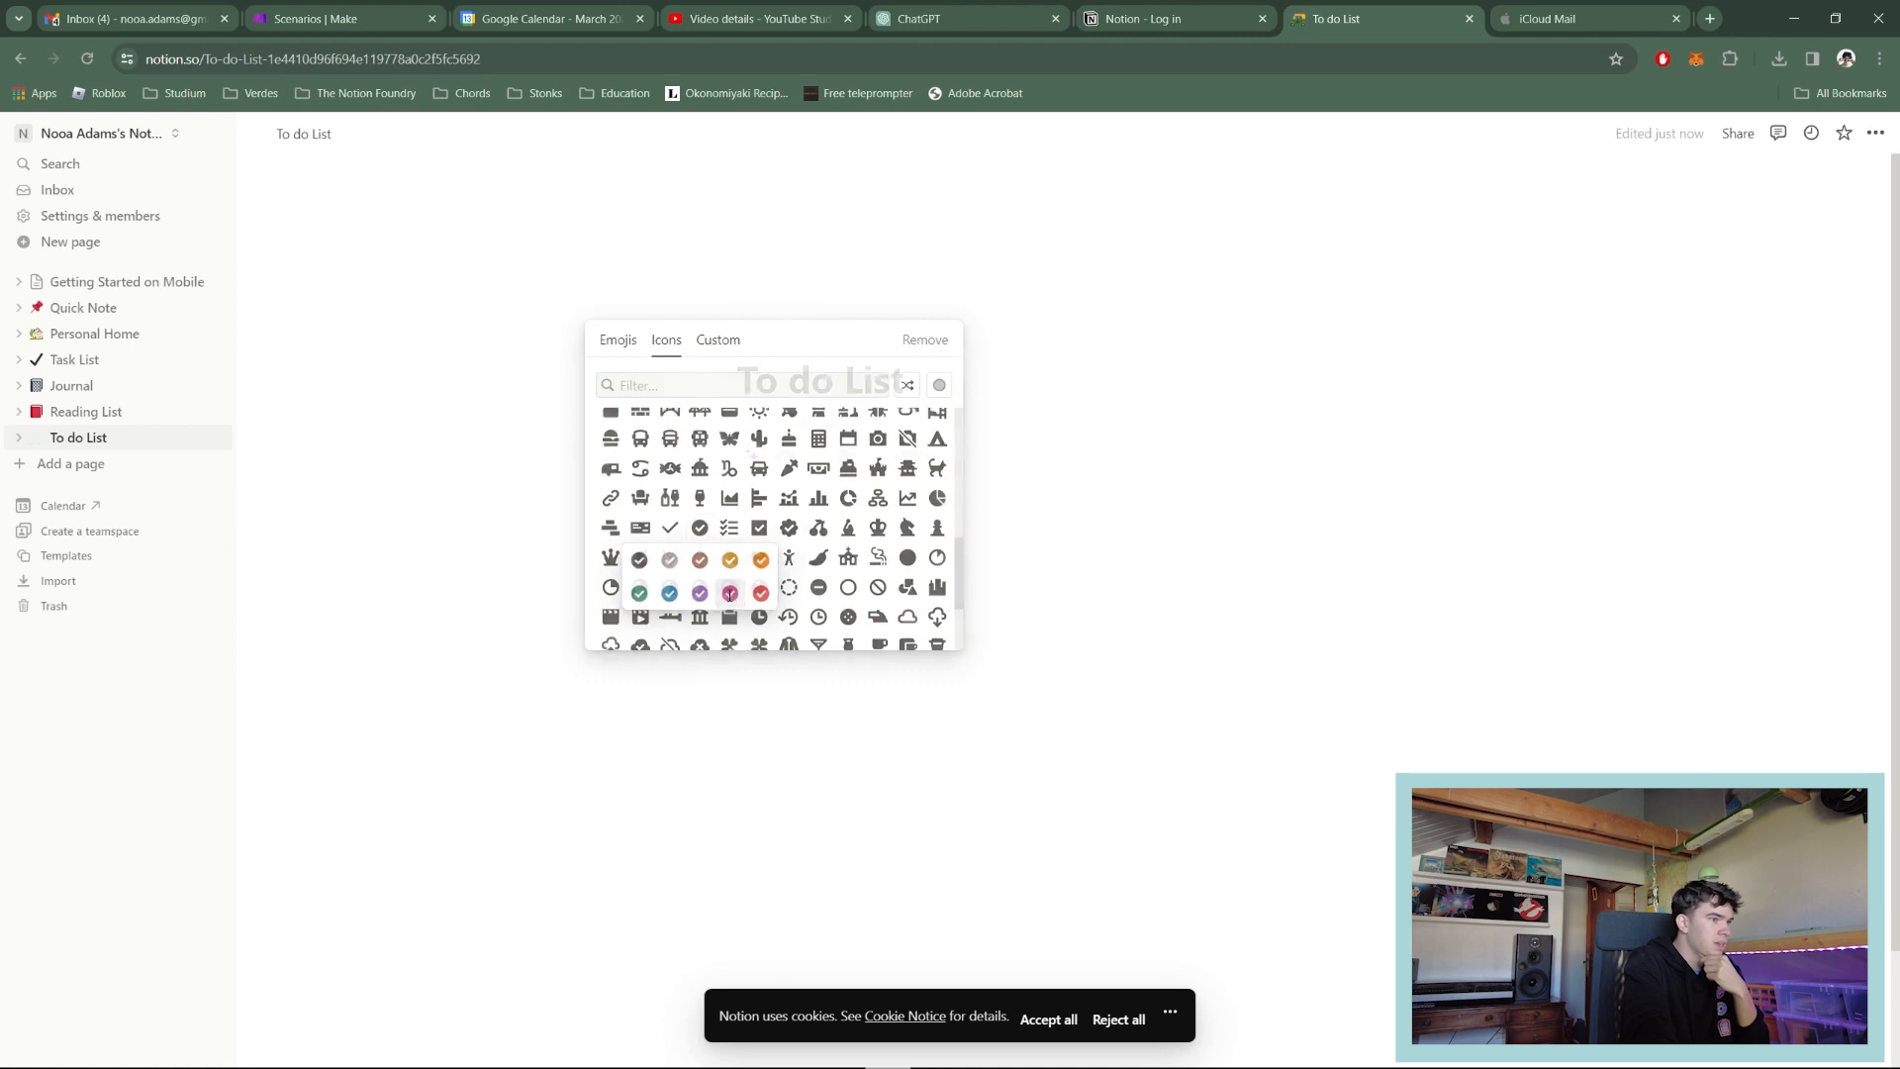
Step: Add a cover to the To do List page and review the Gallery, Upload and Link image sources
click(766, 341)
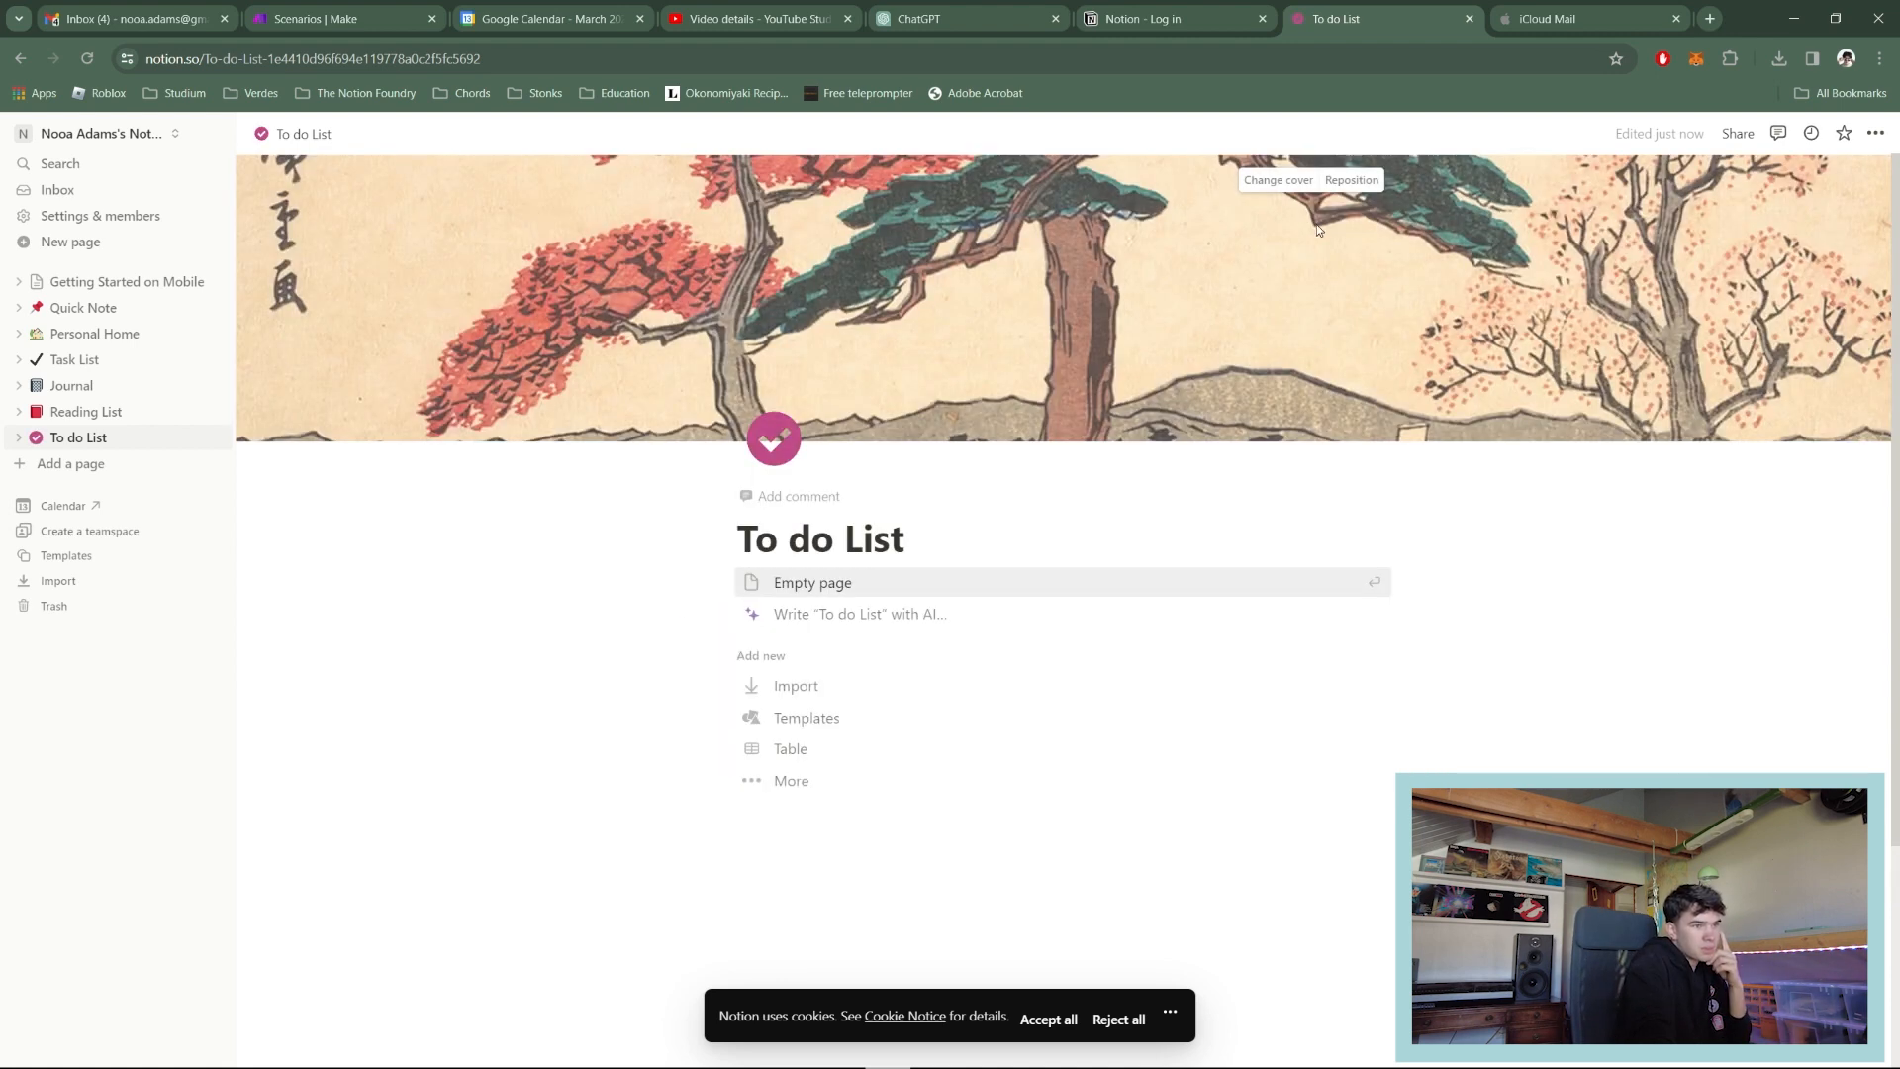
click(1245, 184)
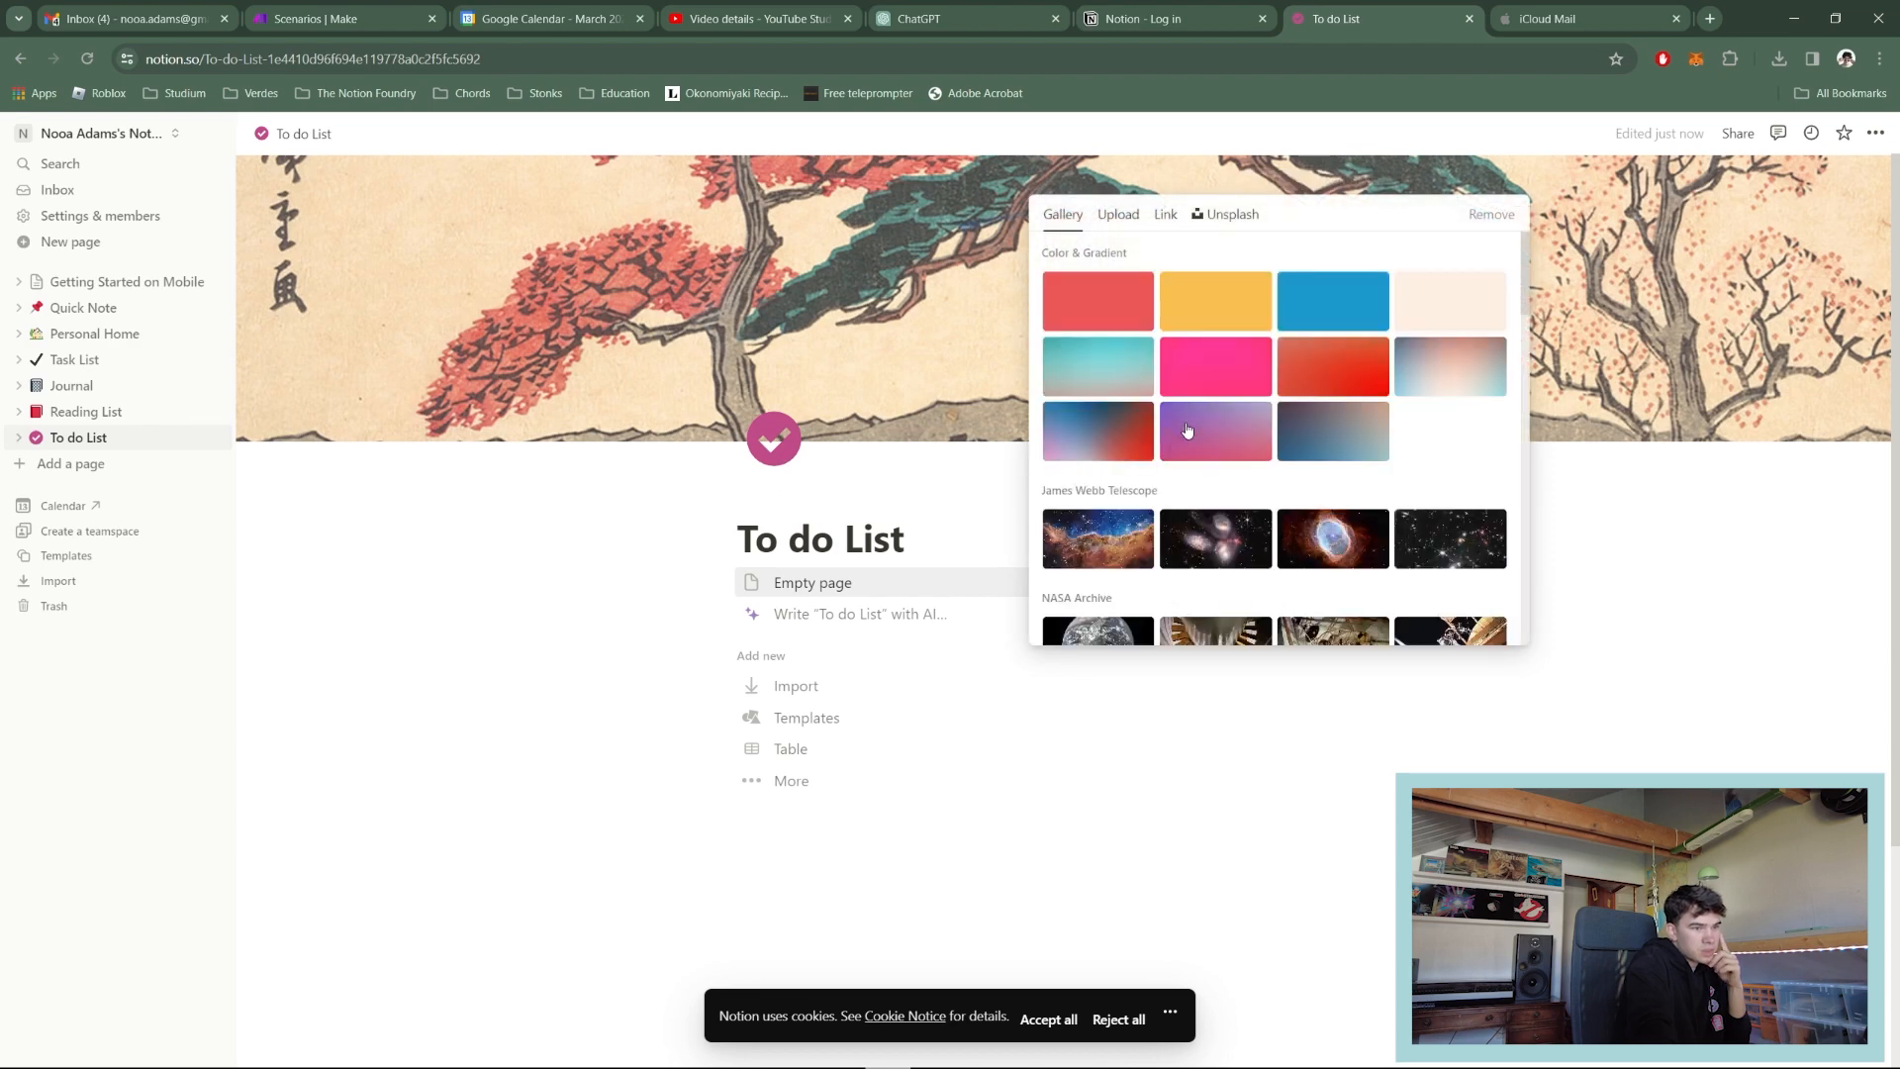
scroll(1188, 396, down, 3)
scroll(1188, 396, up, 3)
click(1110, 213)
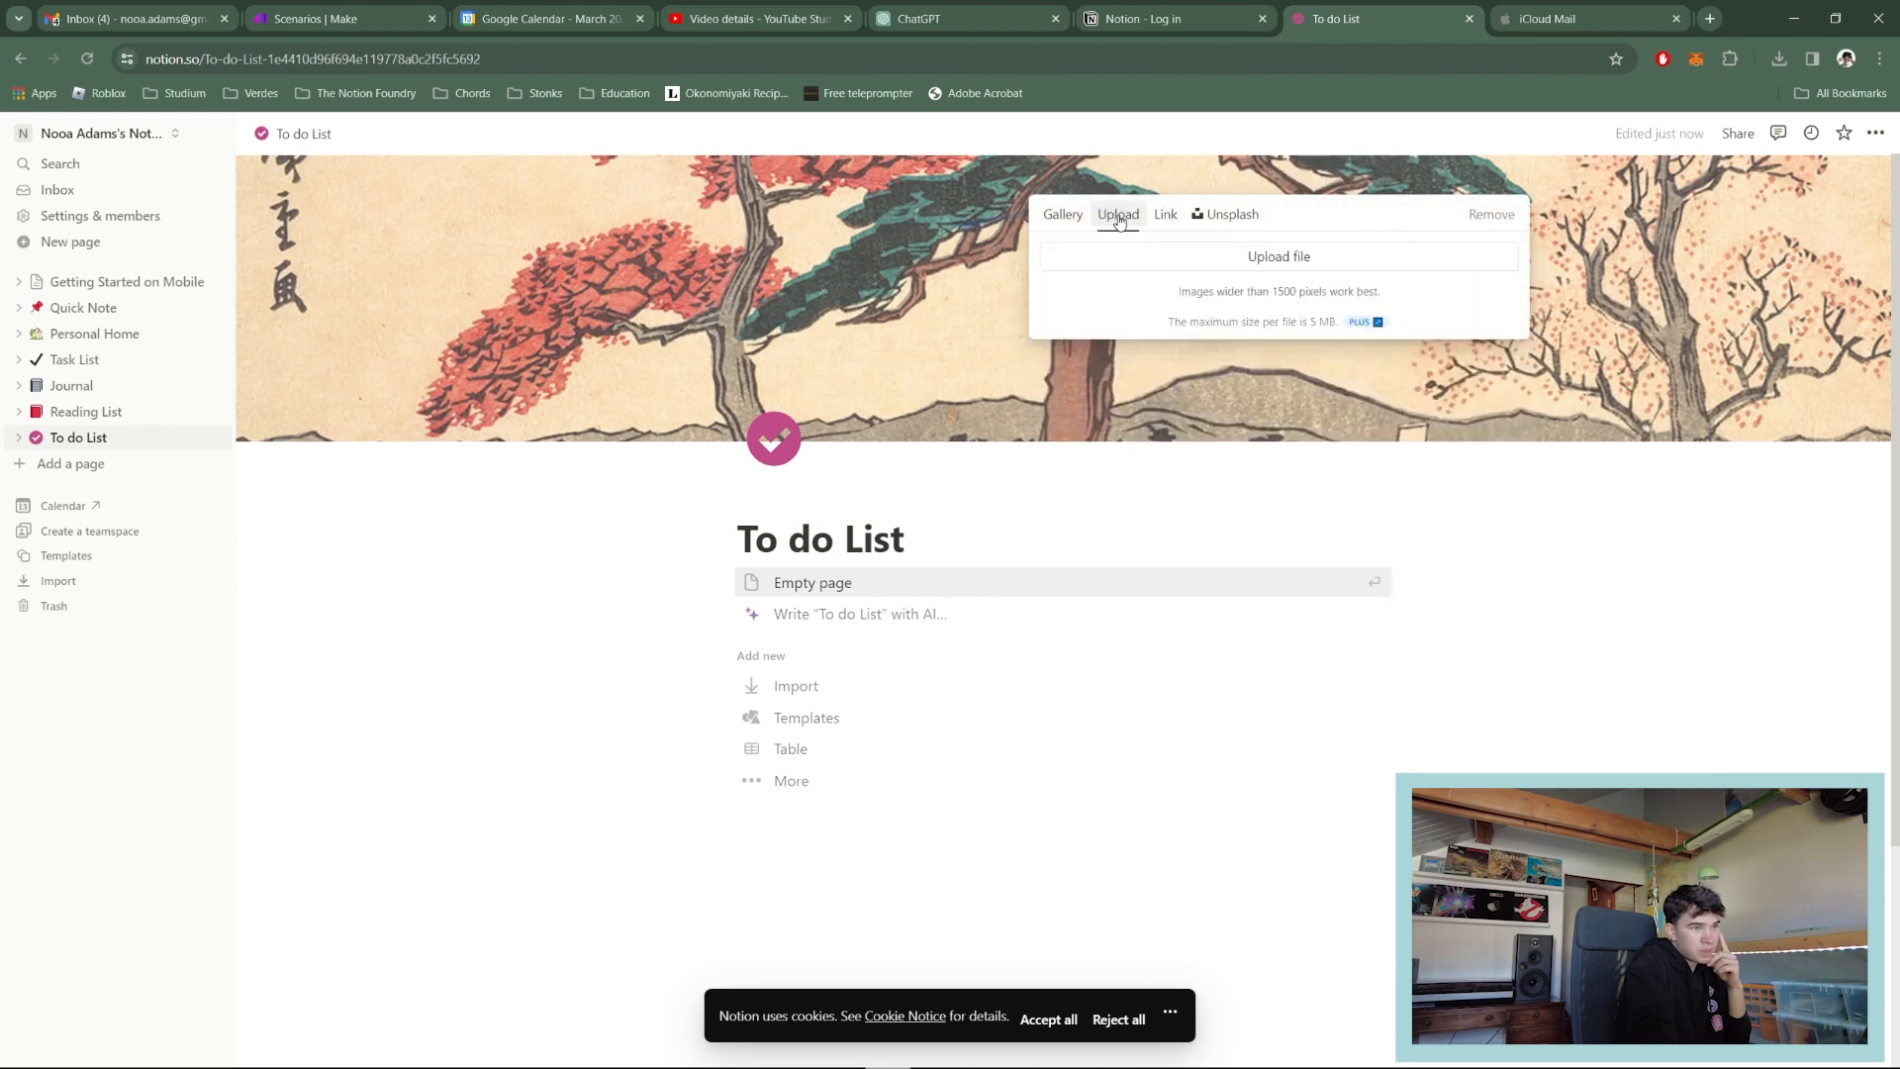
click(1165, 213)
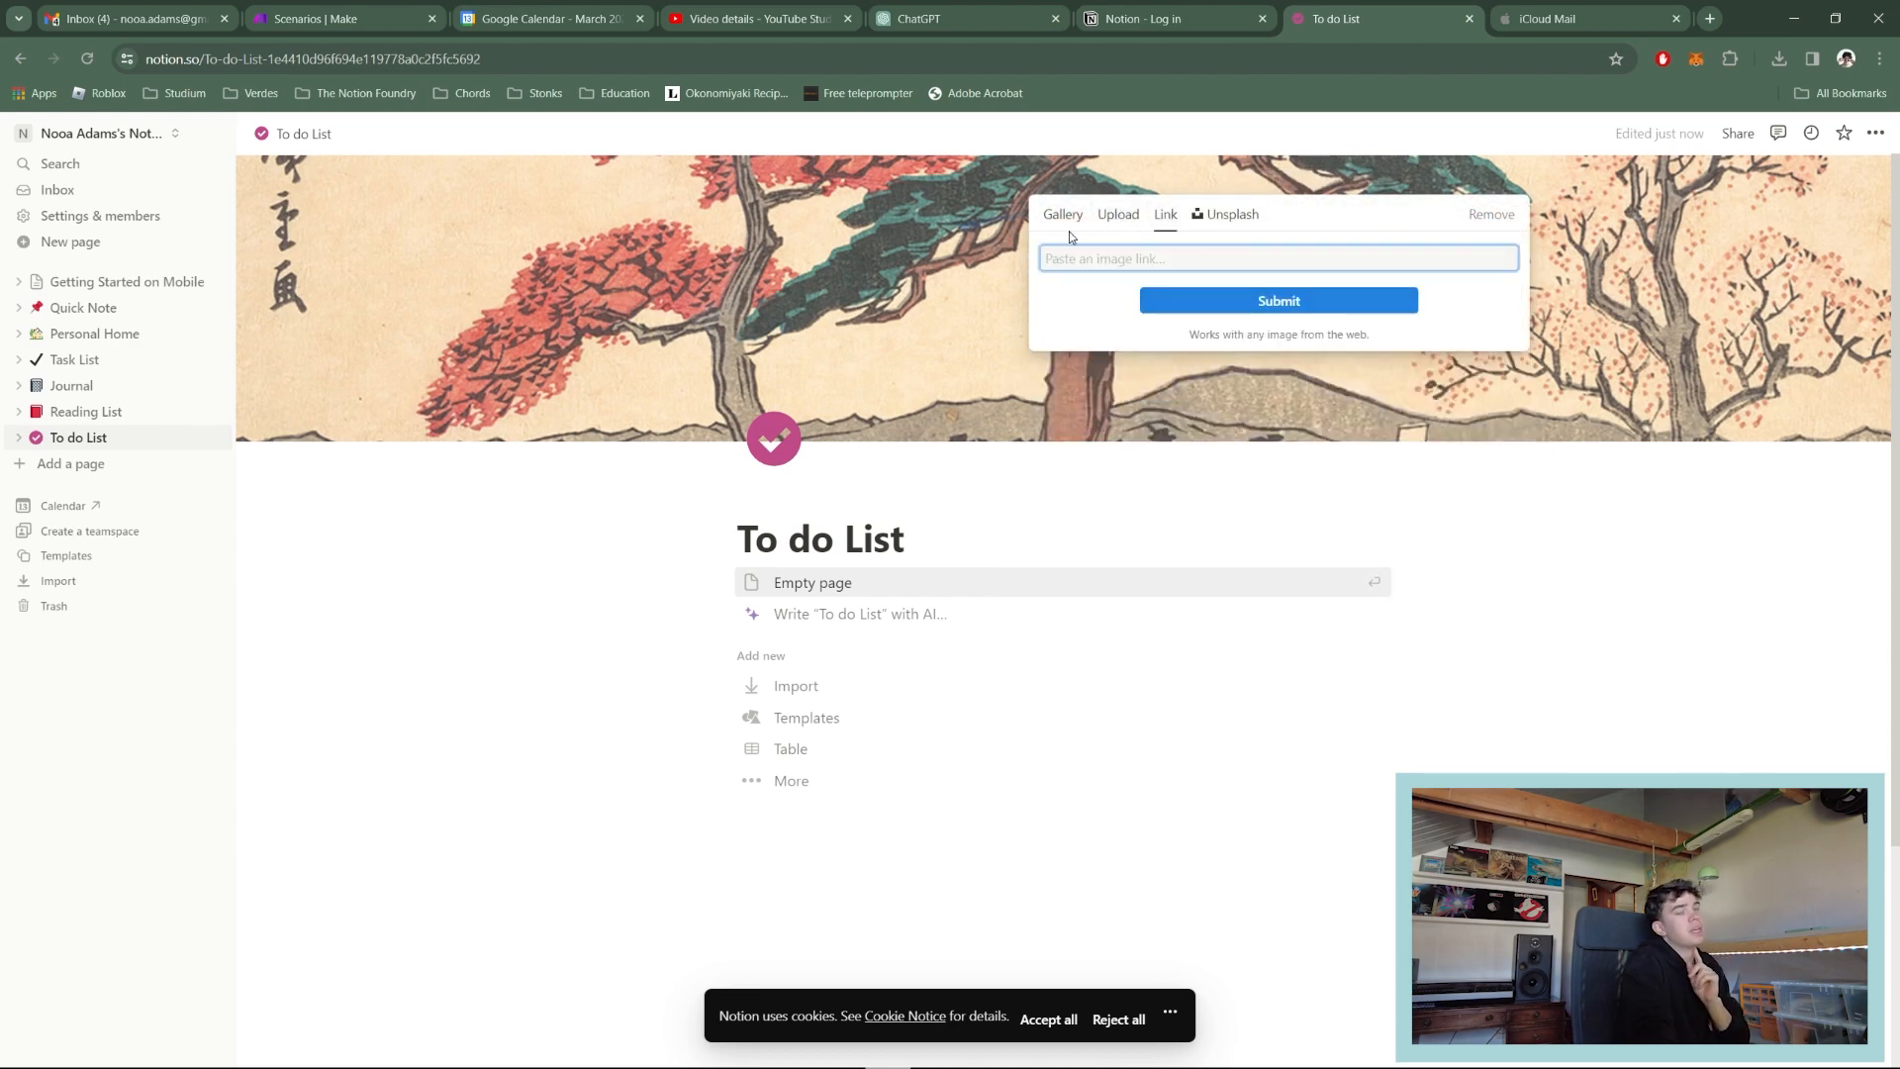
Step: Replace the page cover with the sheet-music photo from Unsplash
click(1215, 220)
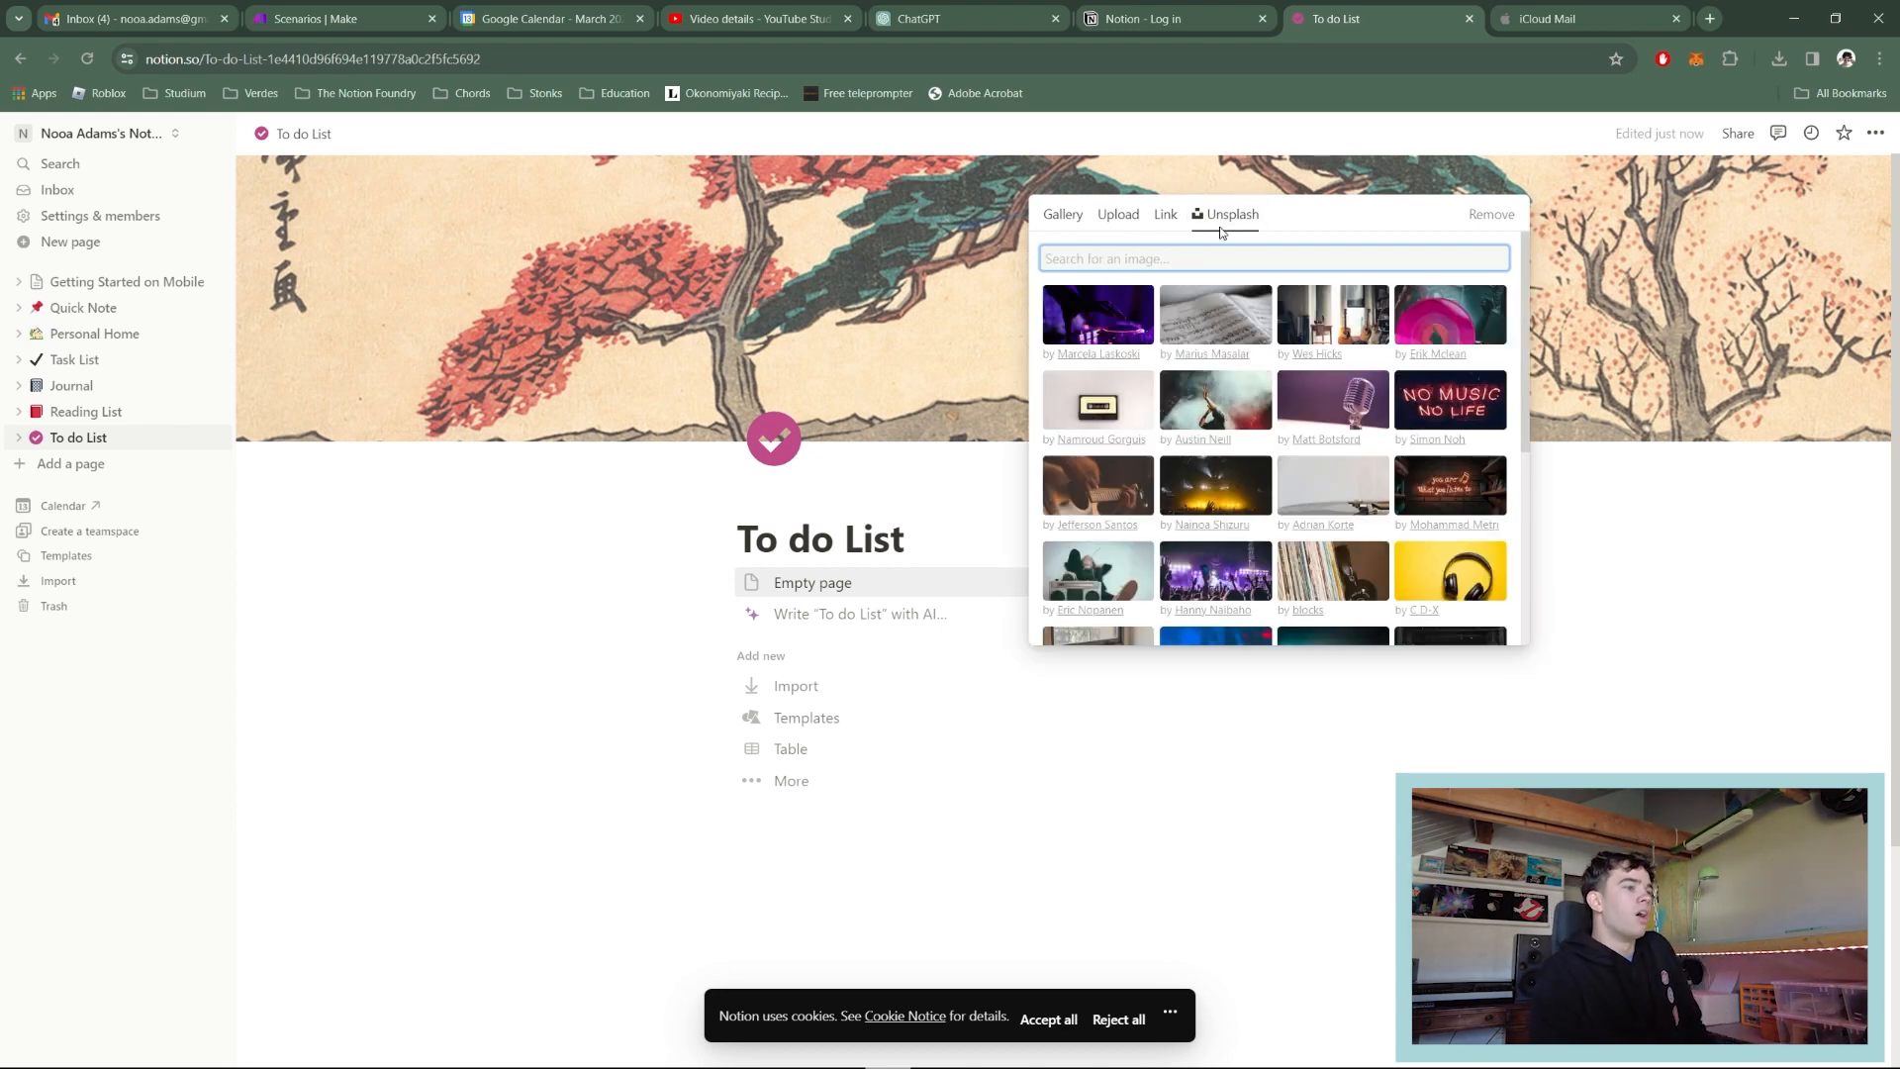
scroll(1275, 445, down, 3)
scroll(1255, 449, down, 2)
scroll(1255, 448, up, 2)
scroll(1254, 448, down, 2)
scroll(1254, 448, up, 5)
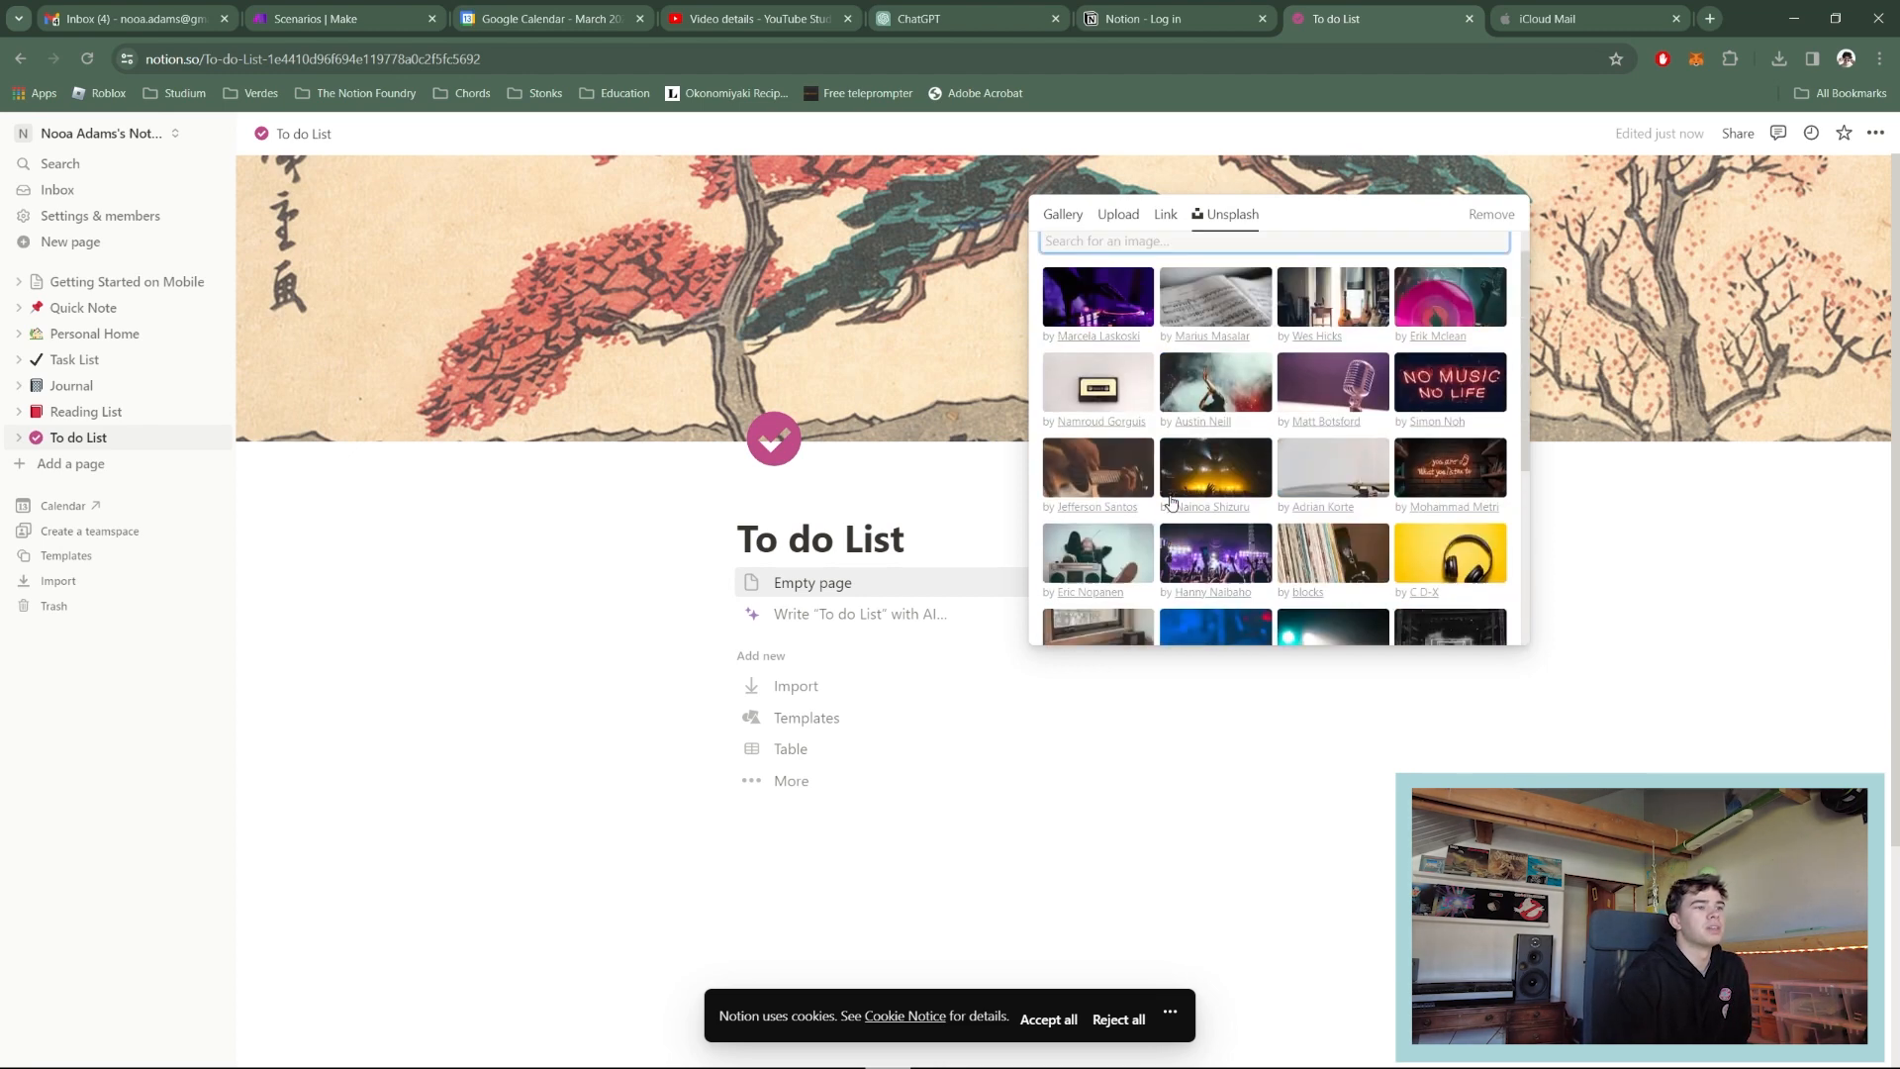
click(1212, 317)
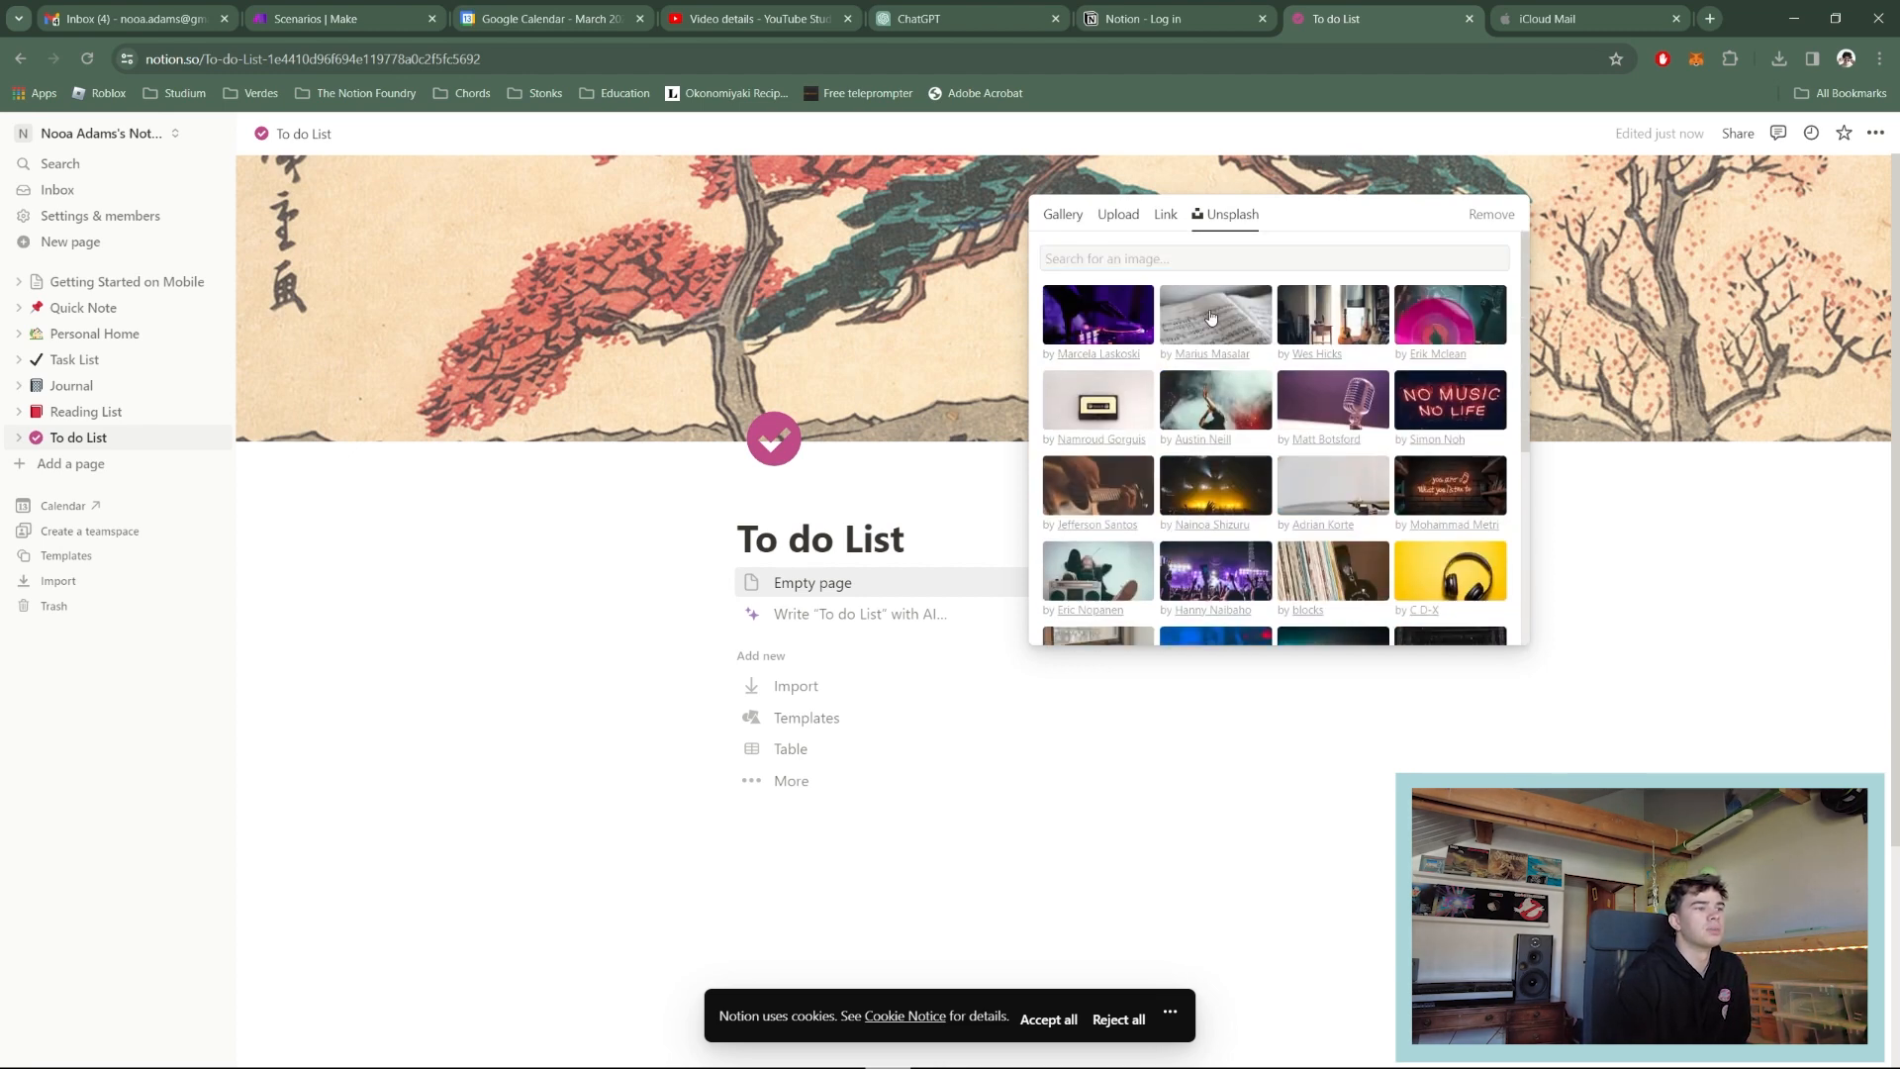
click(507, 576)
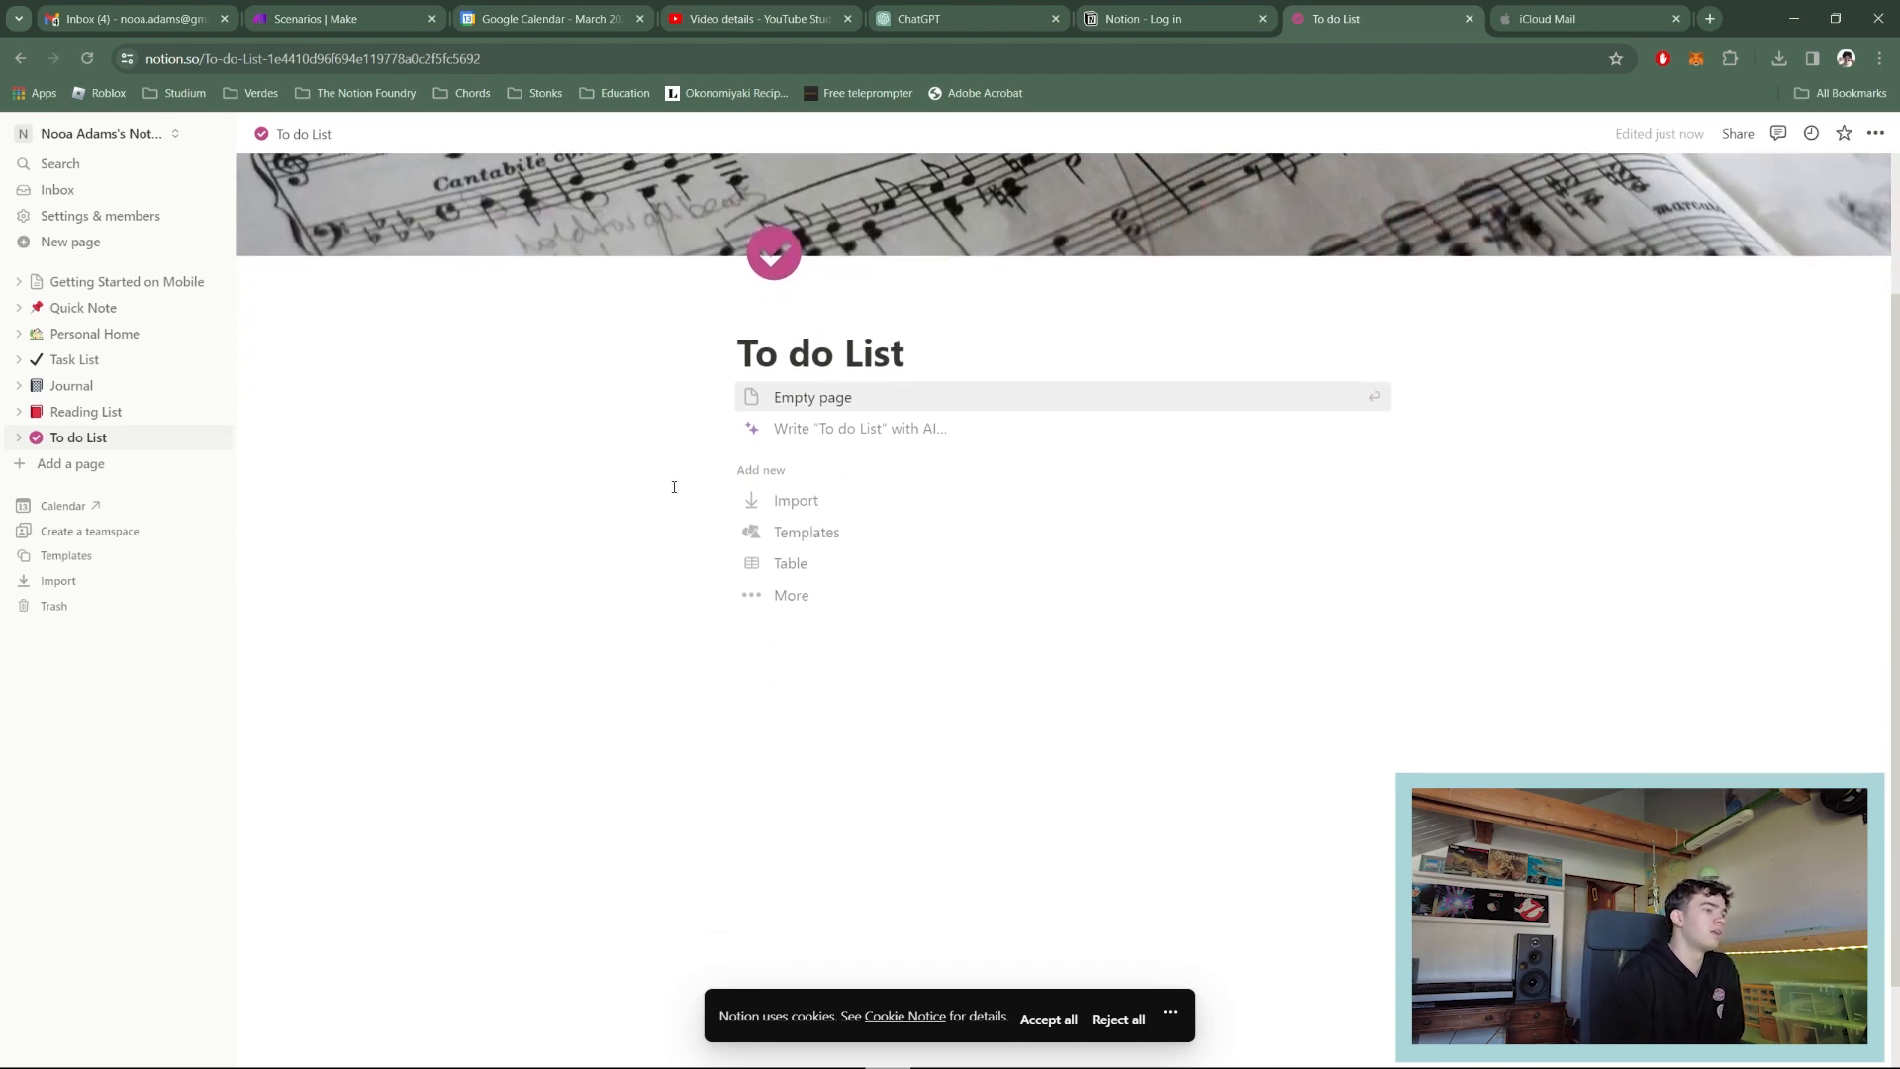
Step: Start To do List as an empty page and browse the available block types, from basic blocks to advanced blocks
click(1361, 399)
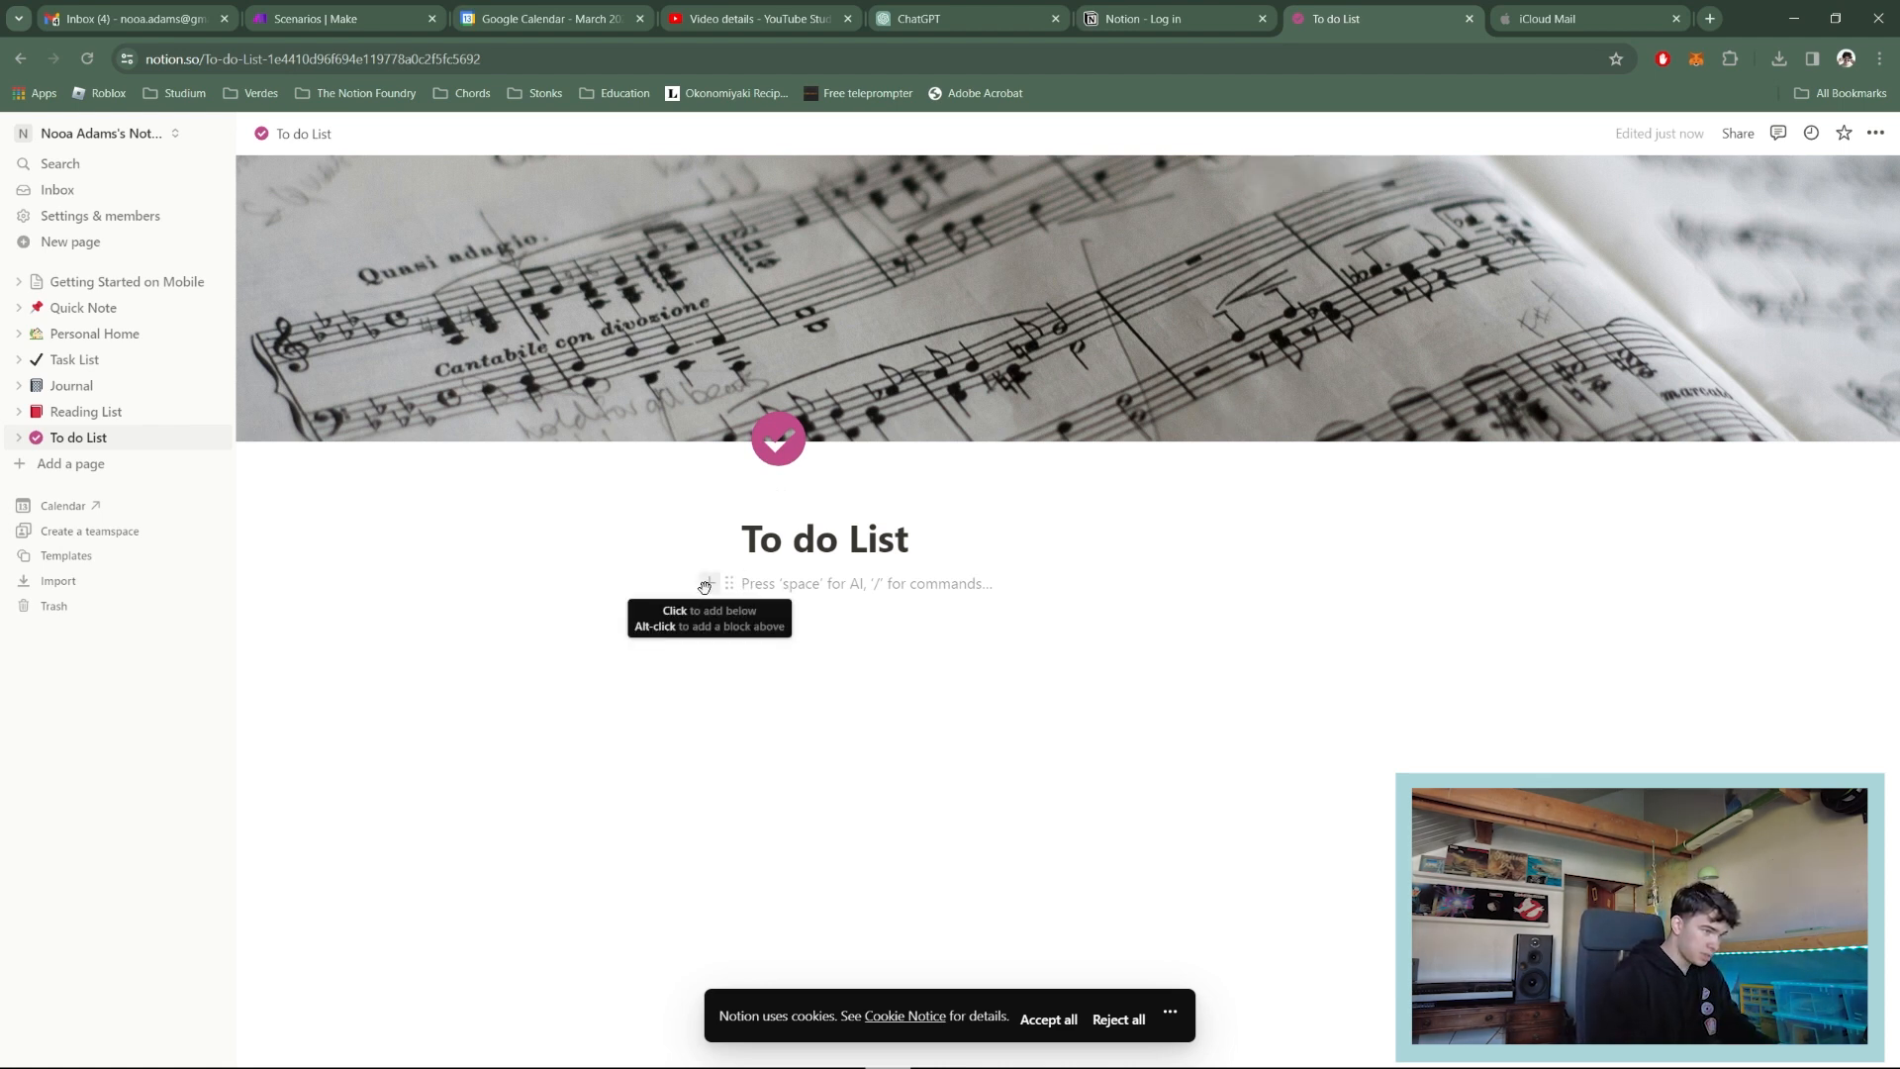
click(707, 583)
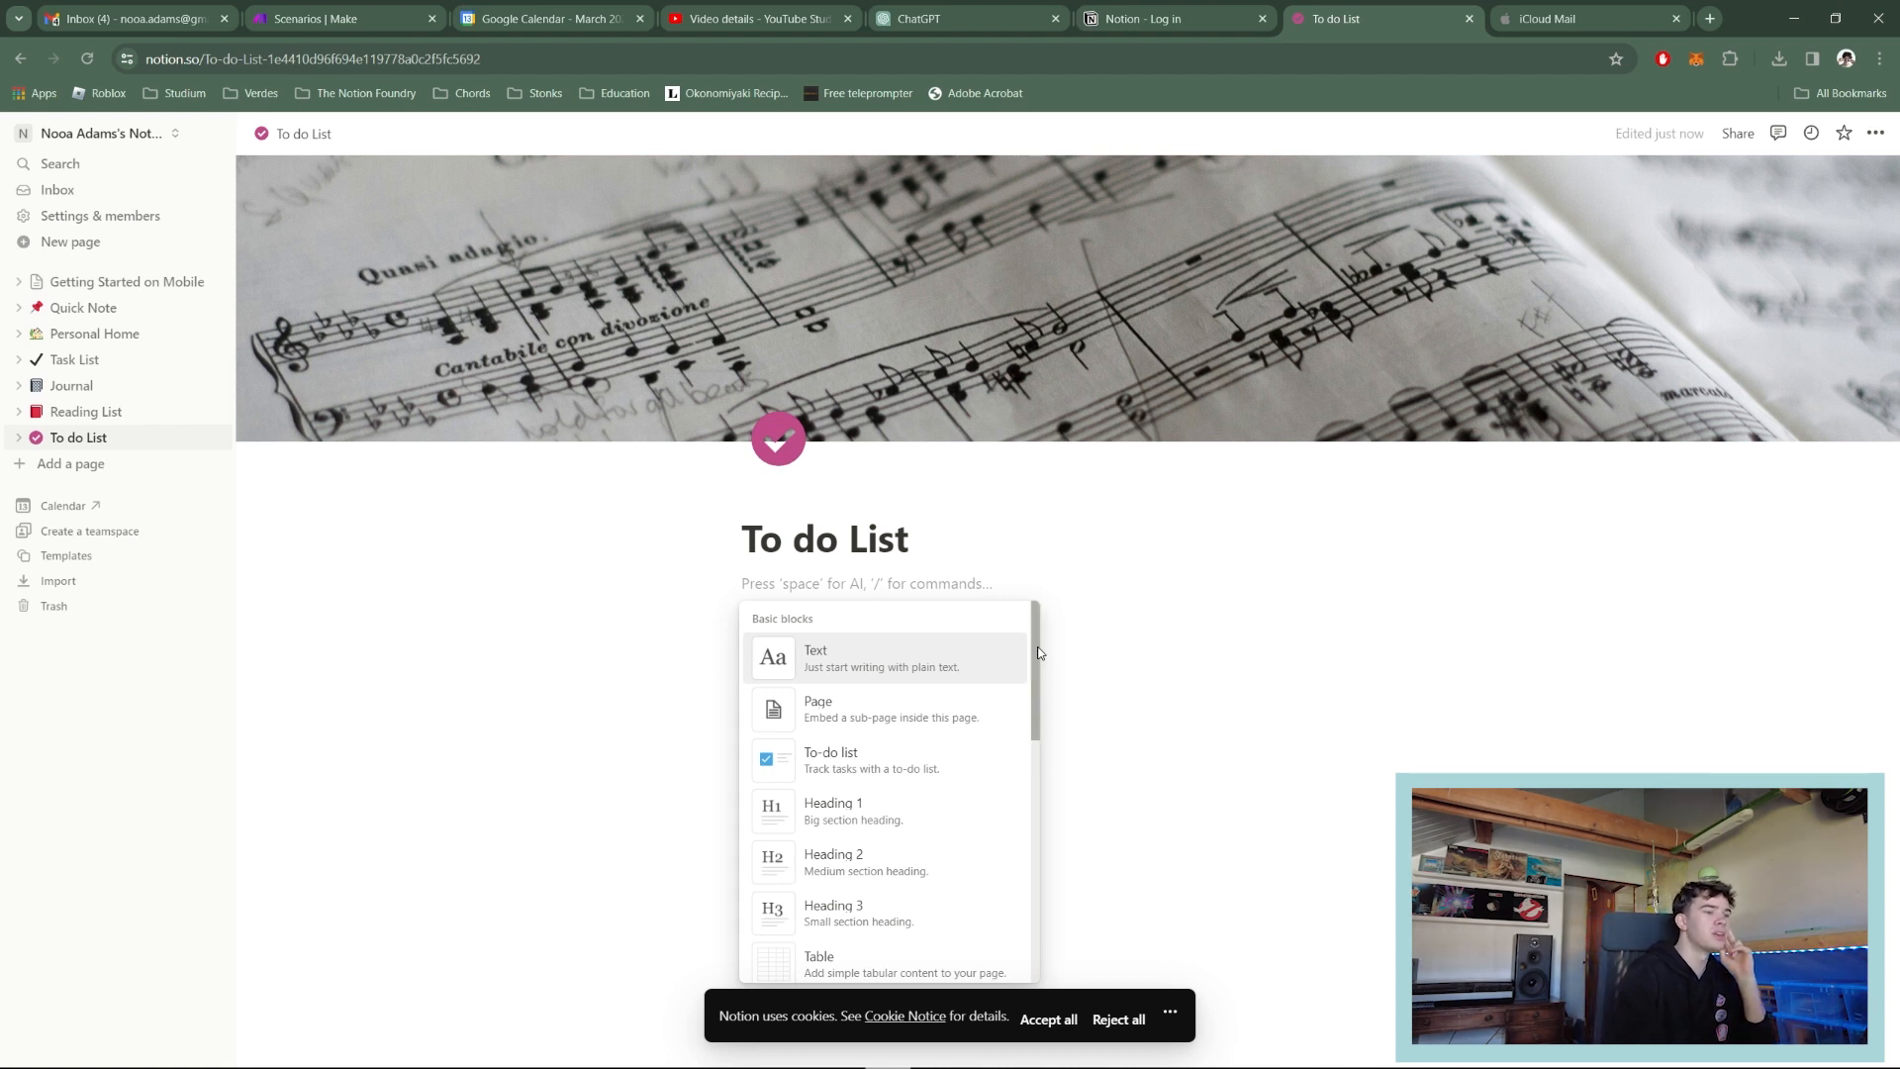
scroll(1037, 651, down, 1)
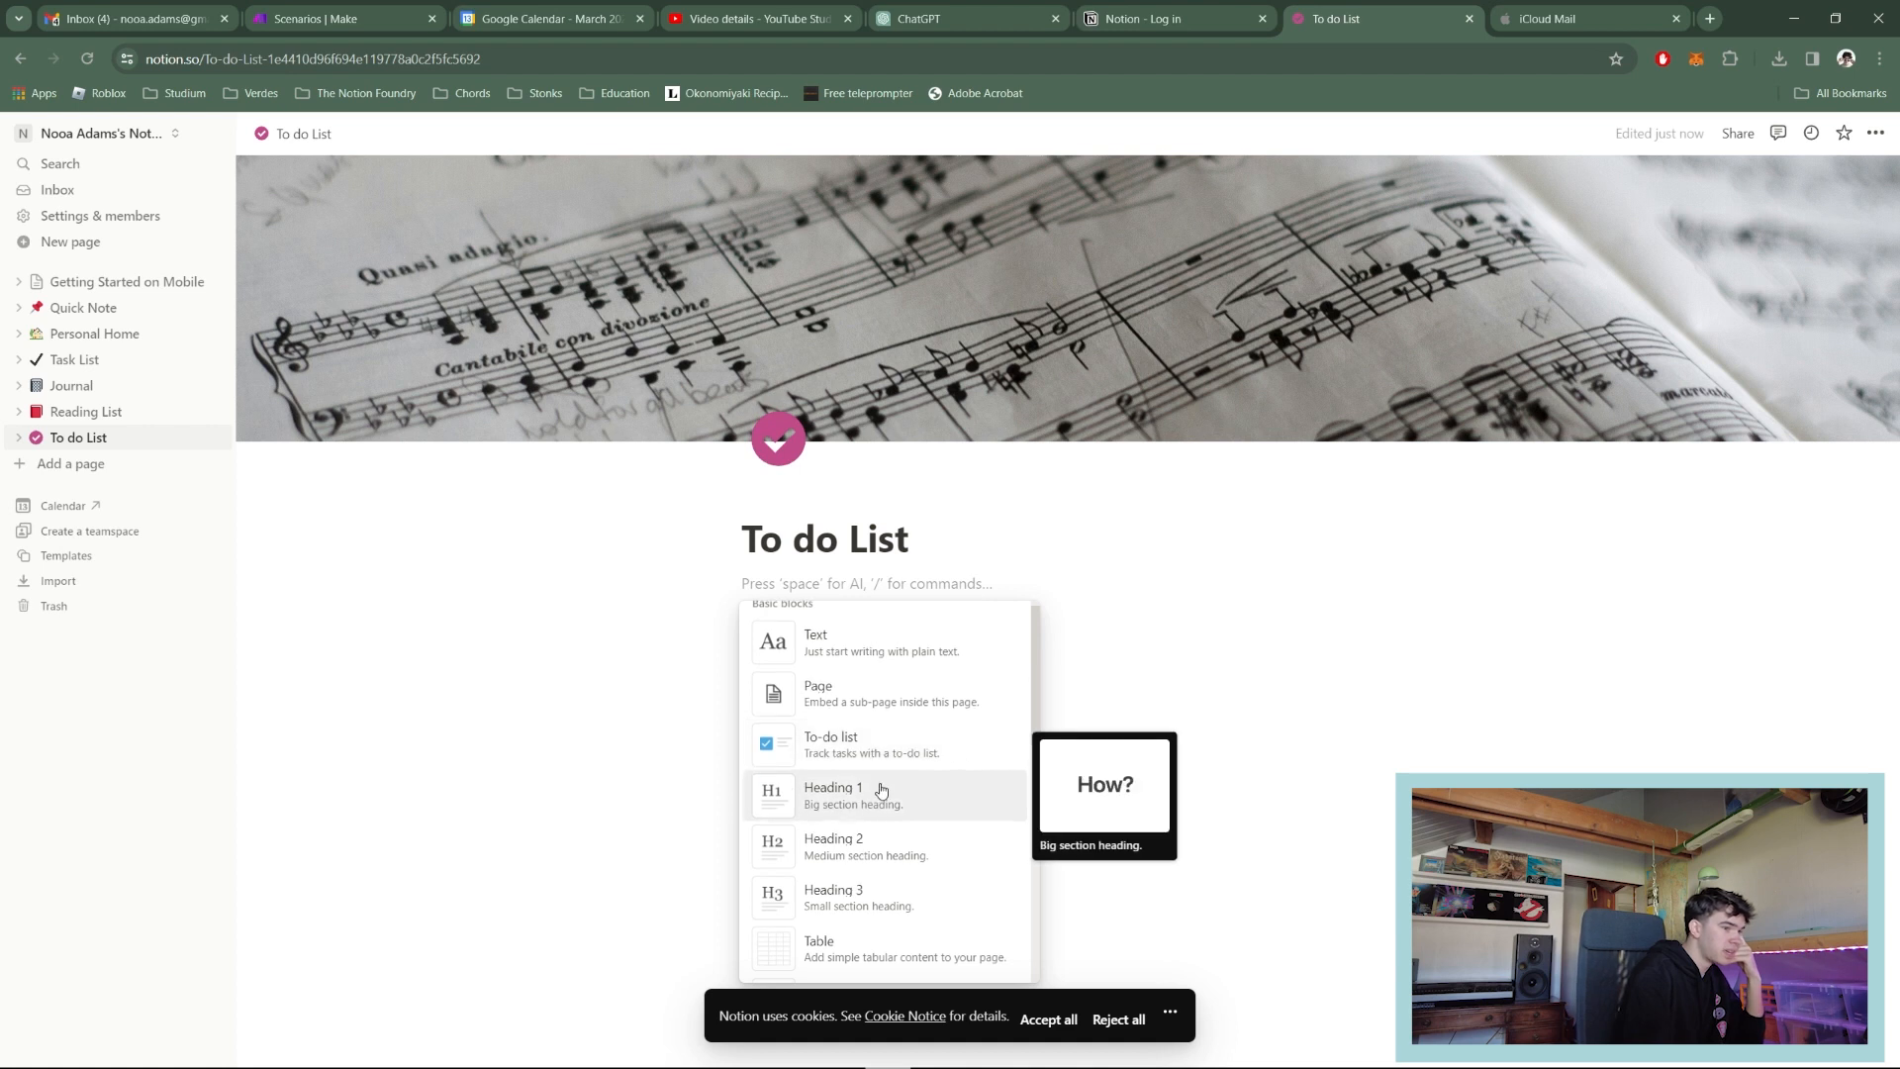
scroll(881, 786, down, 3)
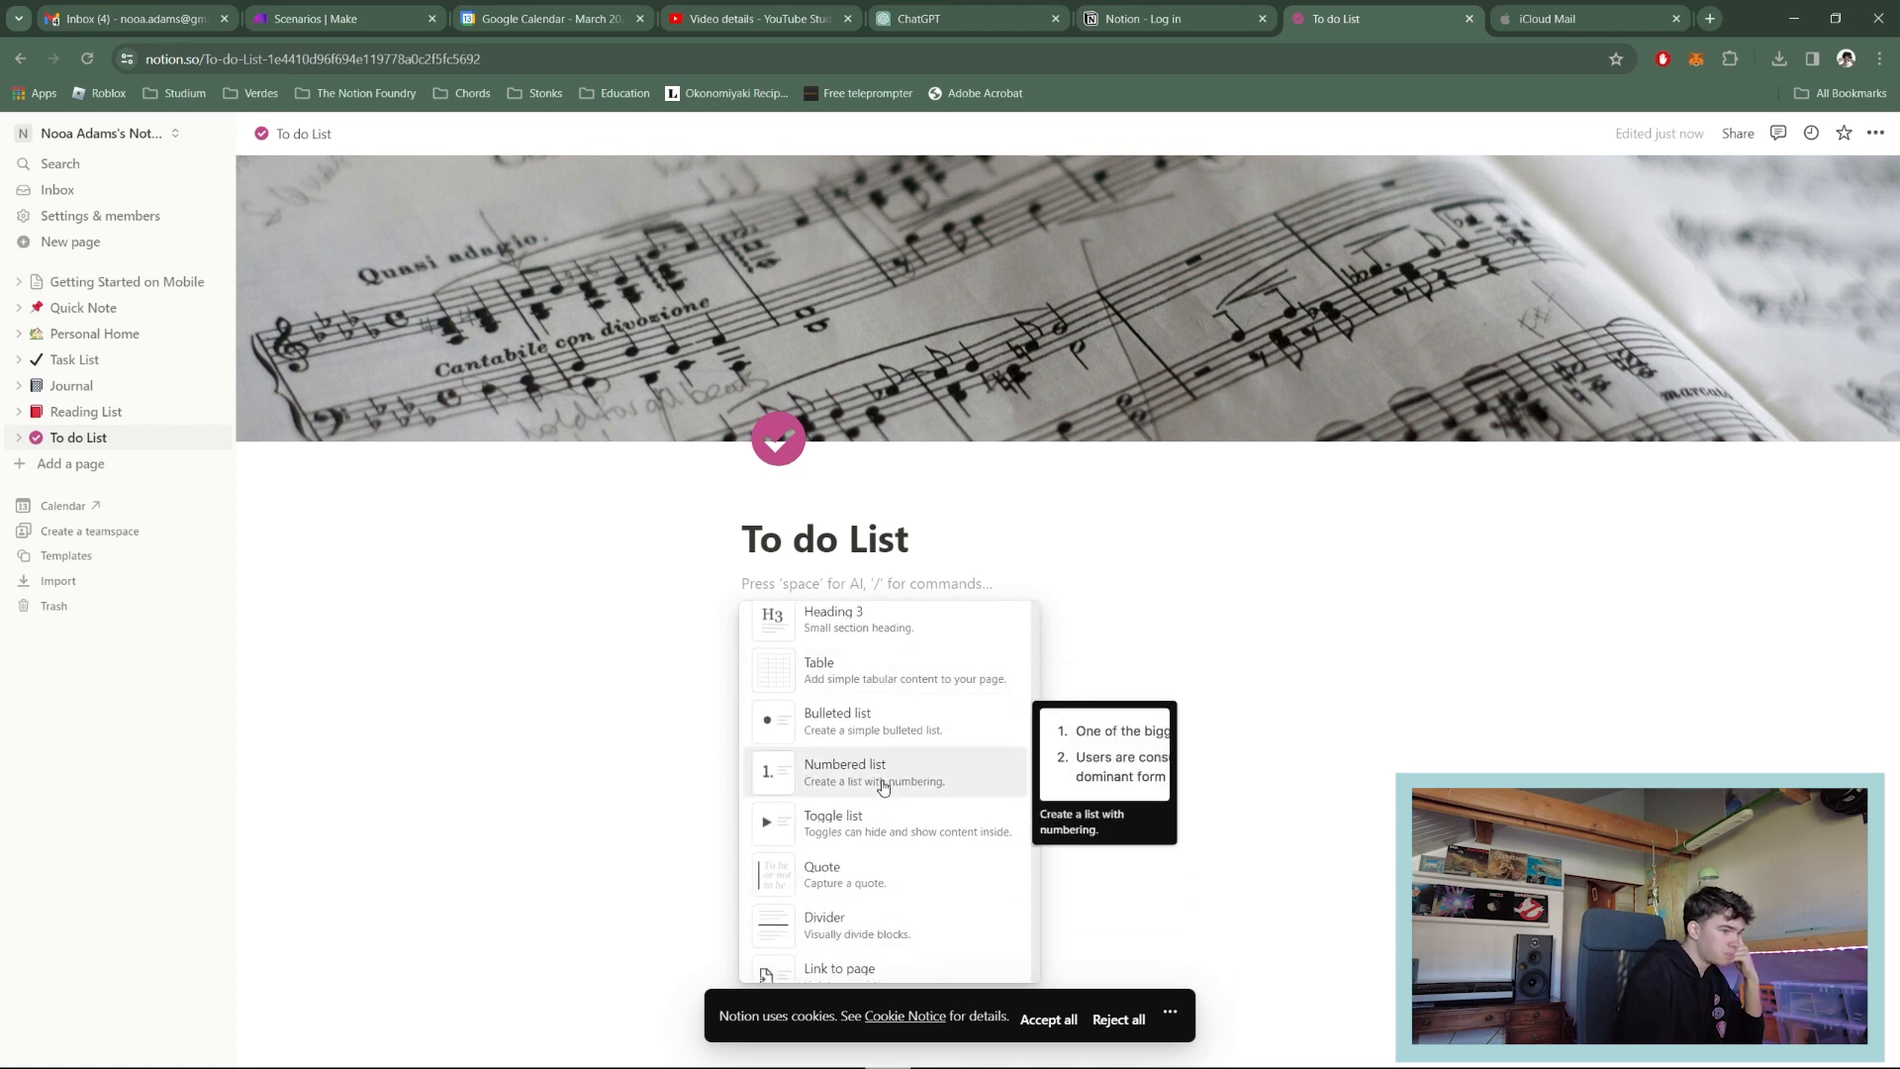
scroll(884, 787, down, 2)
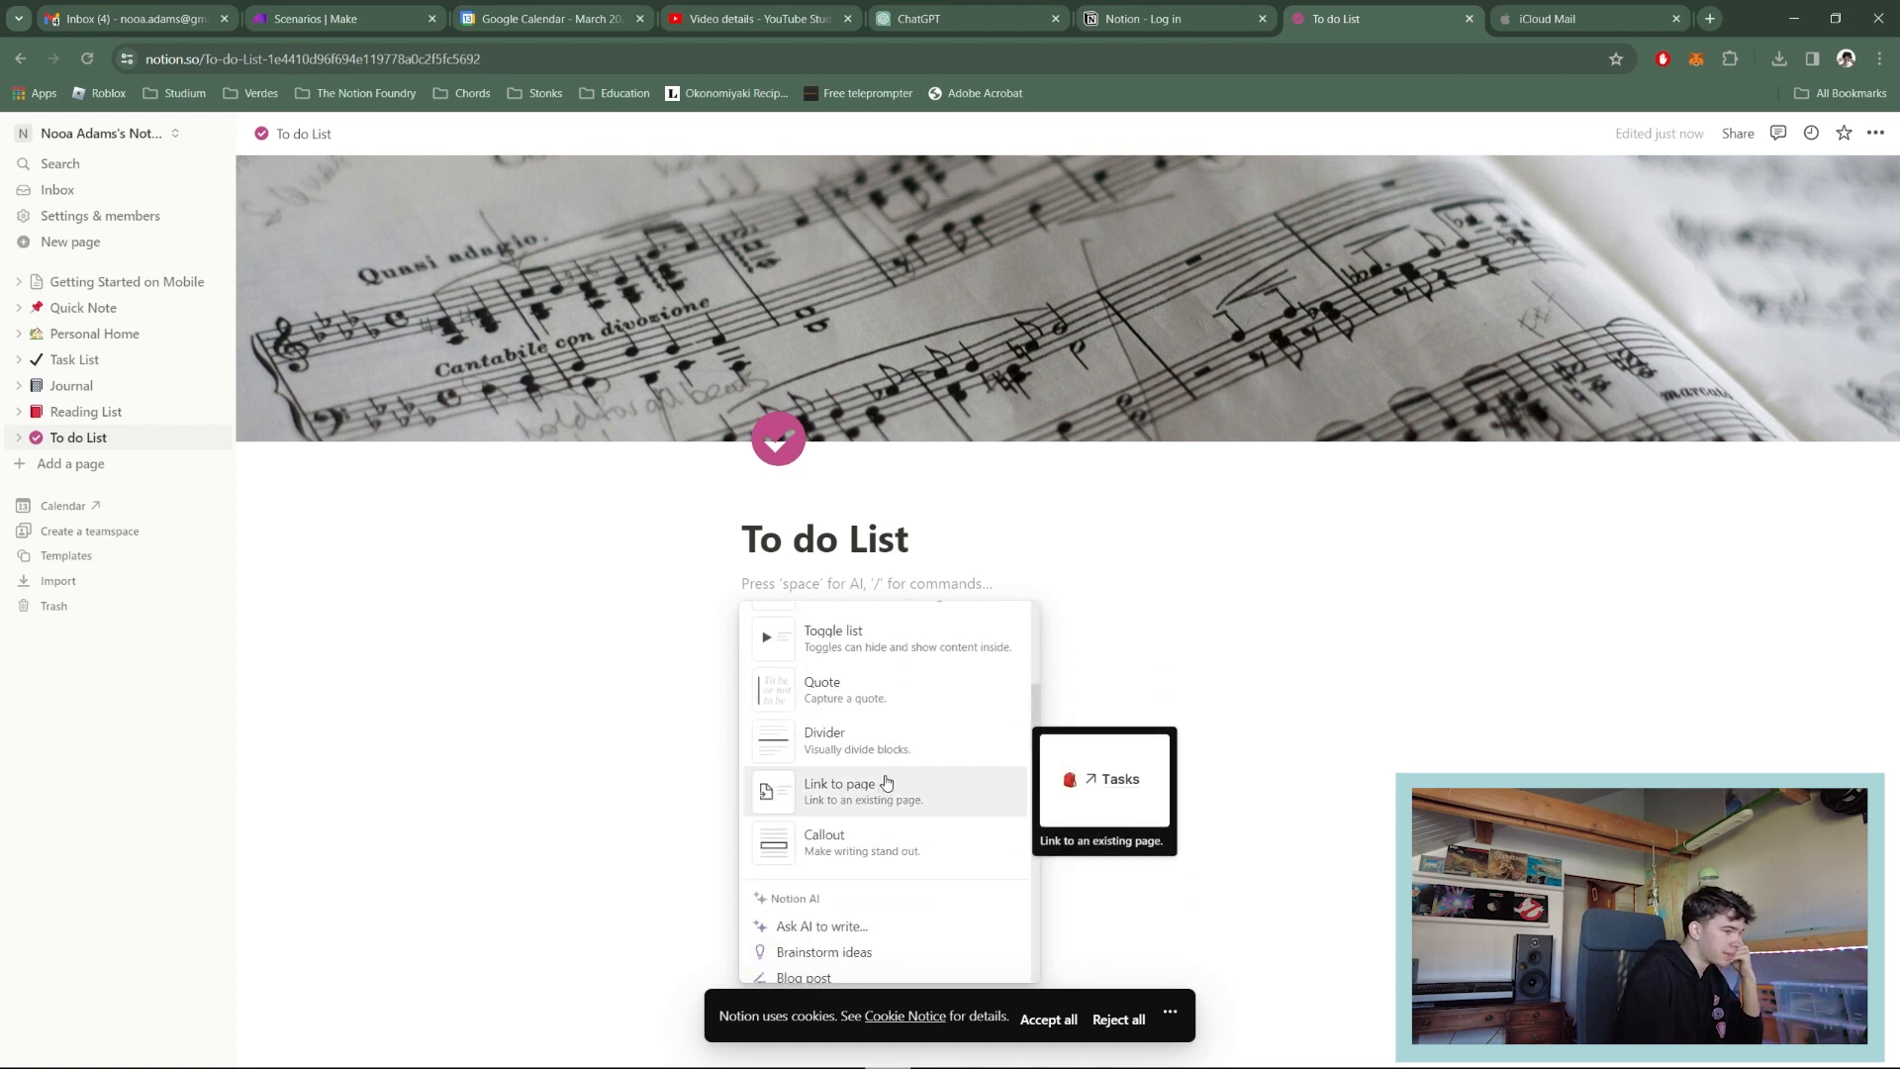
scroll(886, 782, down, 3)
scroll(885, 781, down, 2)
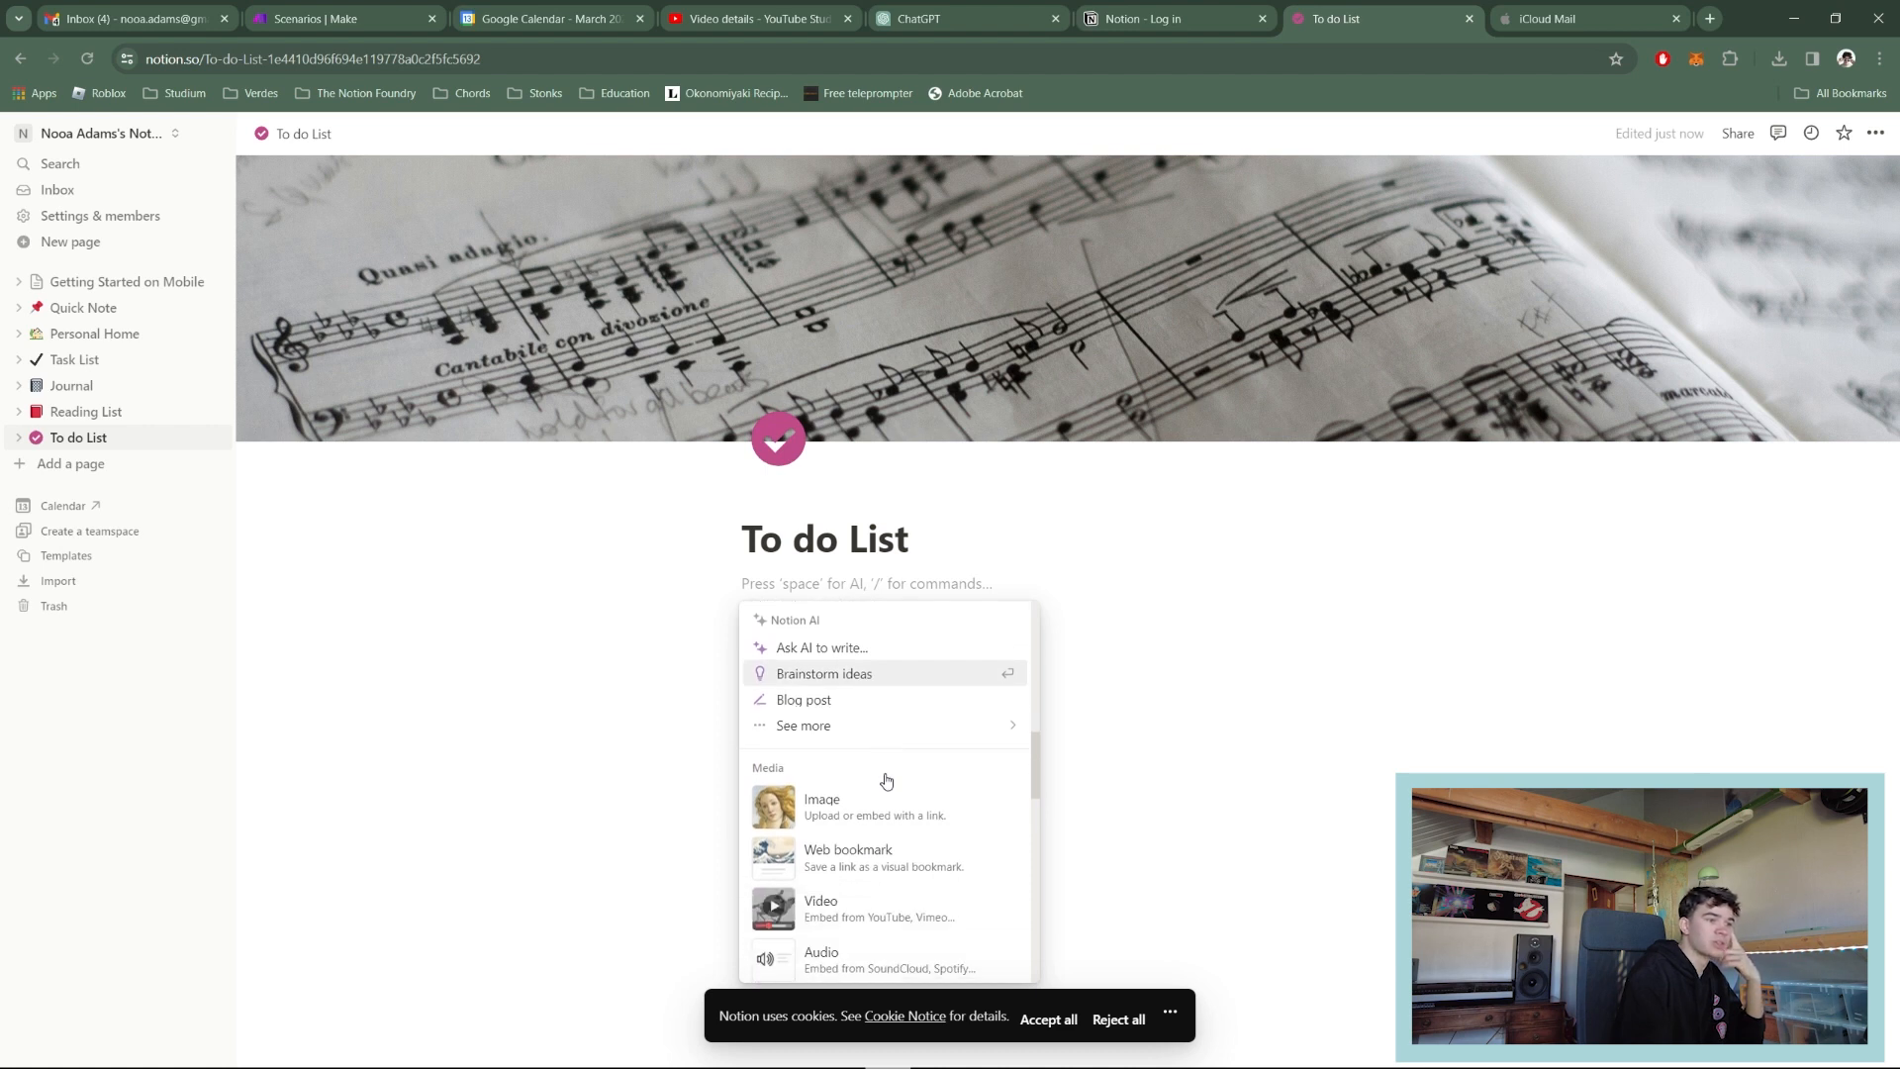
scroll(886, 779, down, 10)
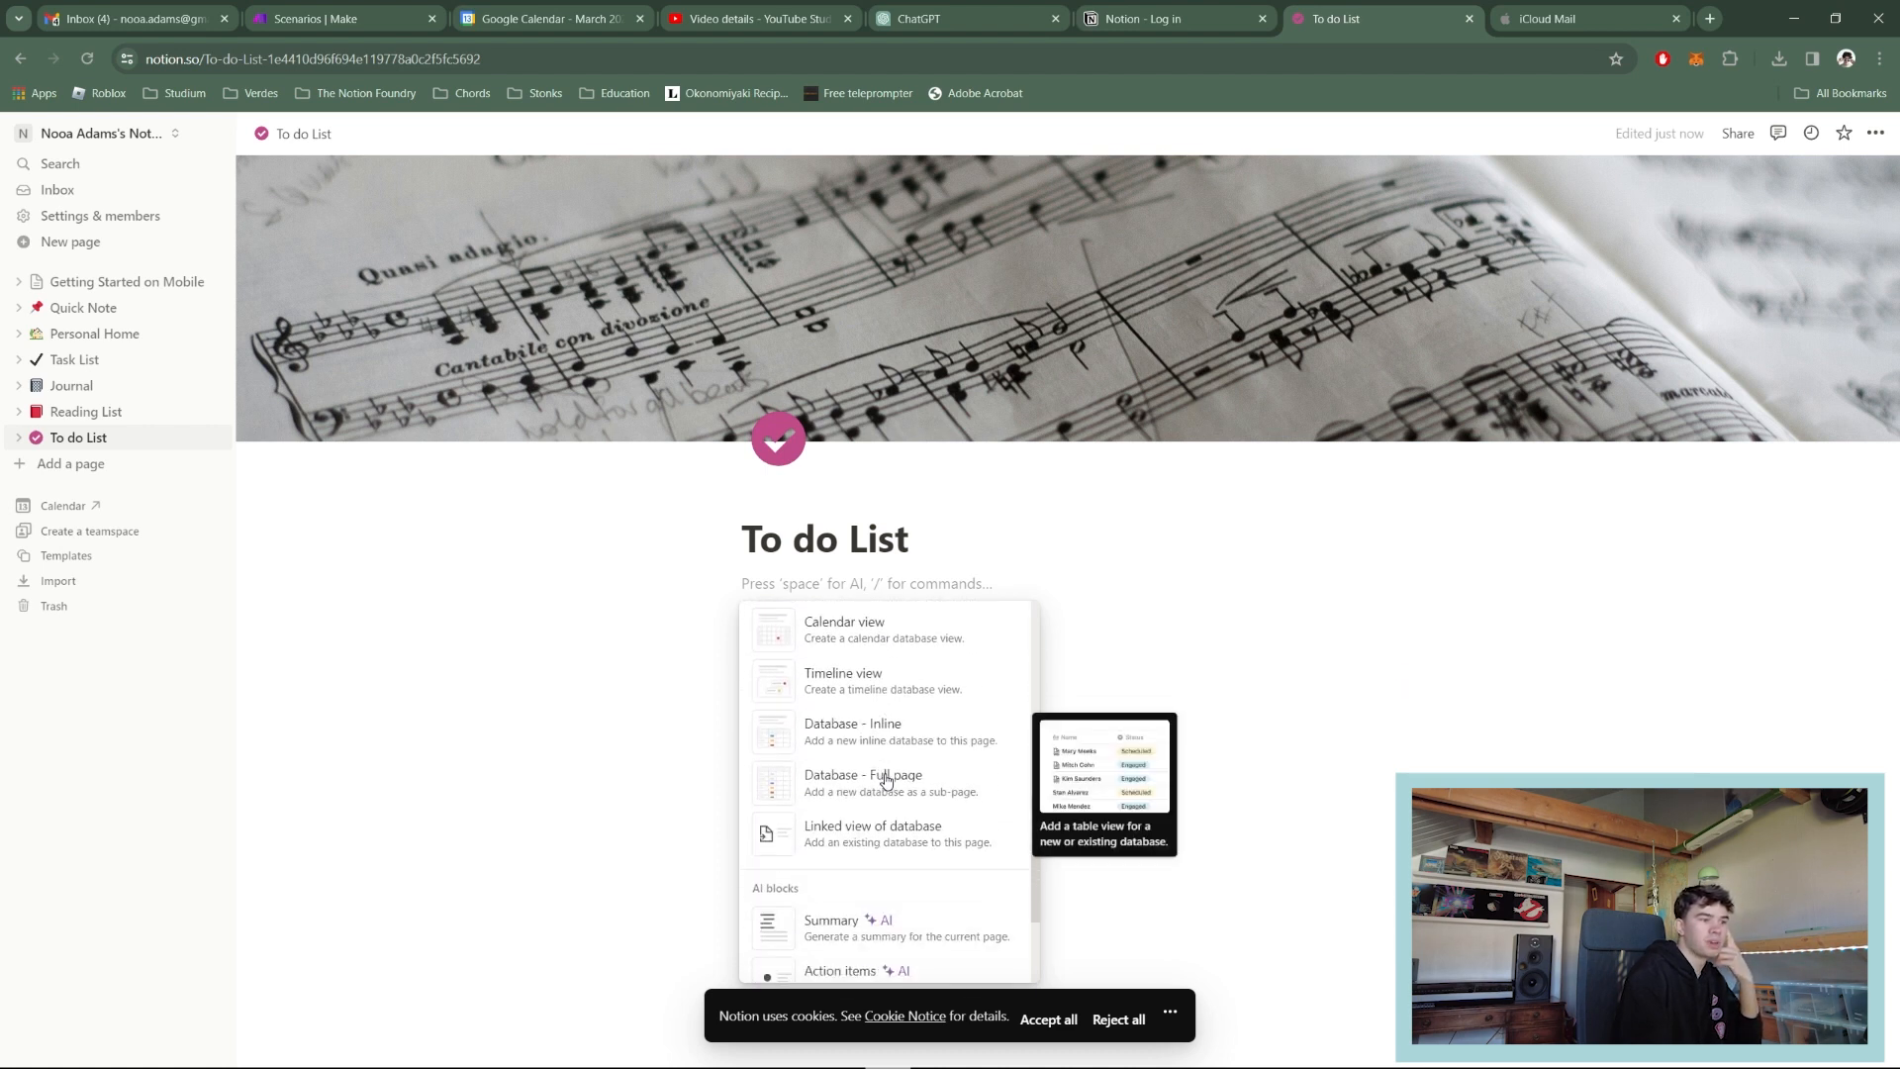
scroll(886, 780, down, 4)
scroll(887, 782, up, 8)
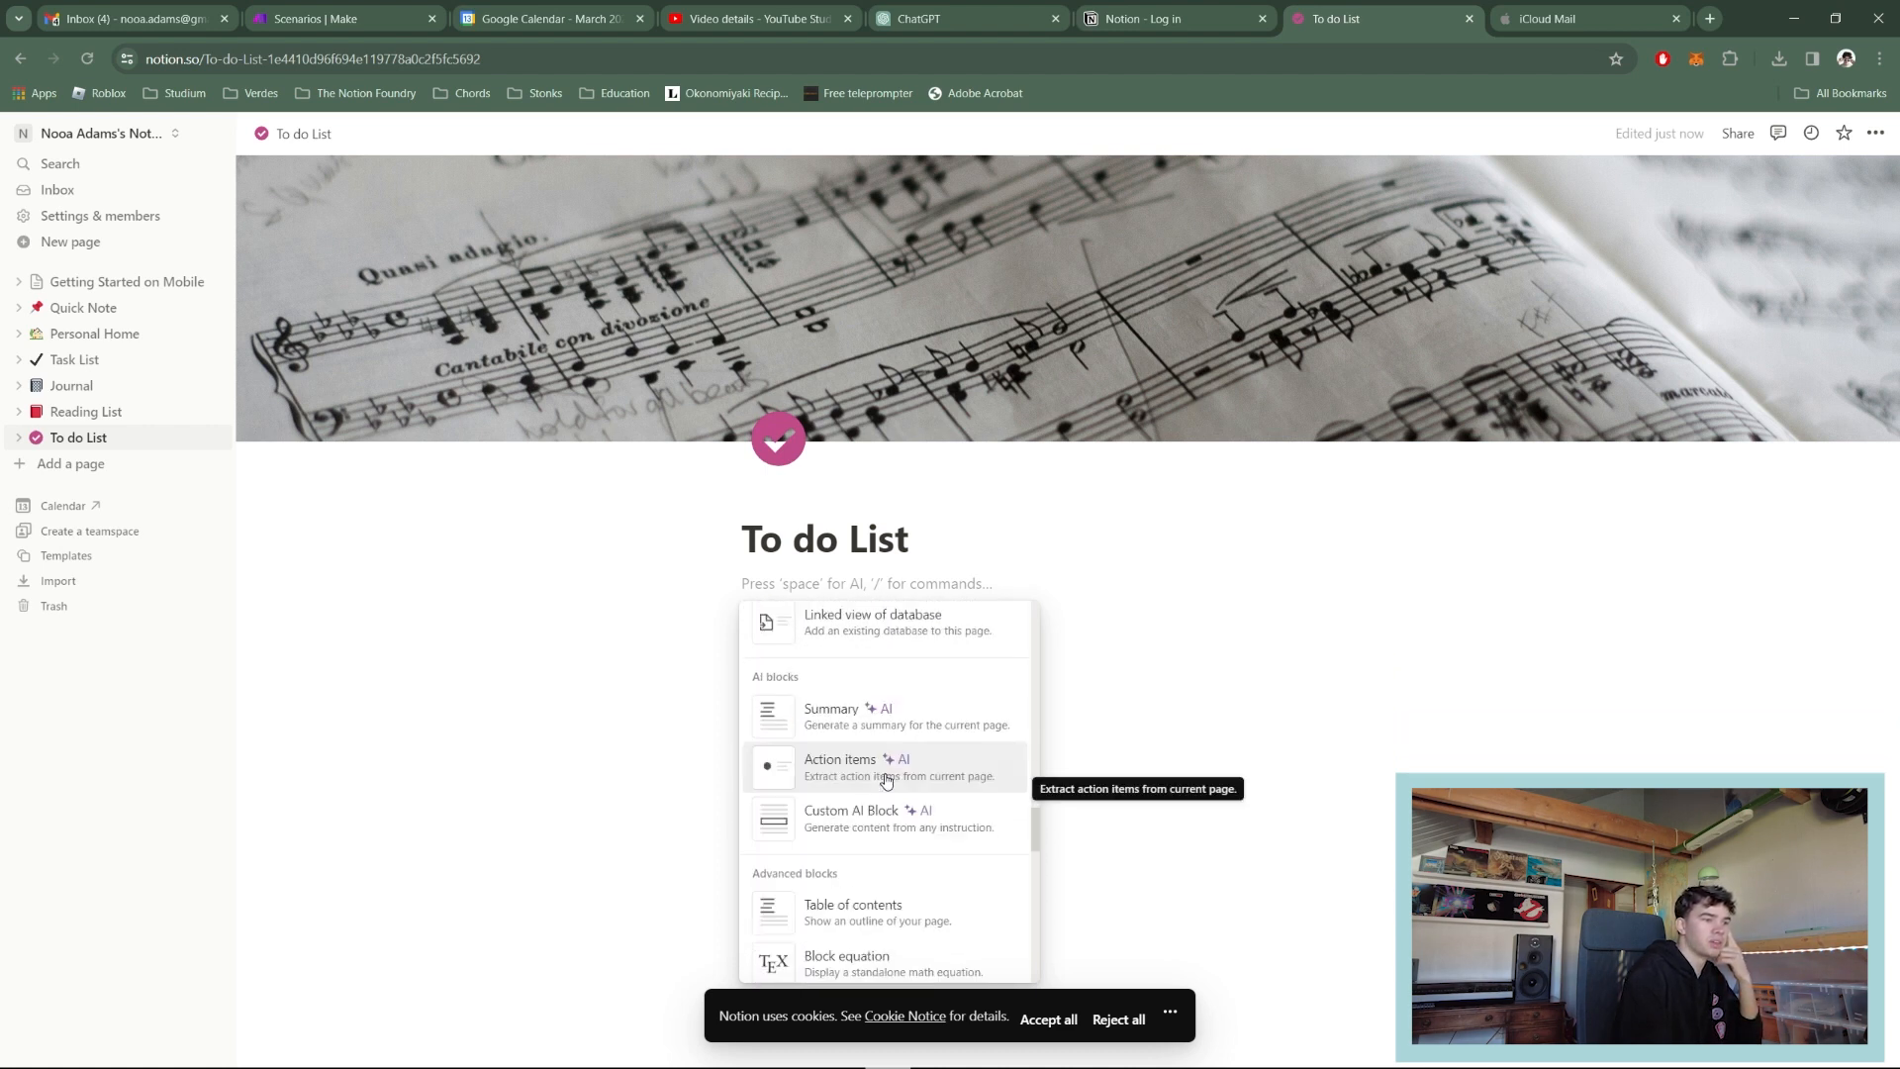
scroll(885, 782, up, 10)
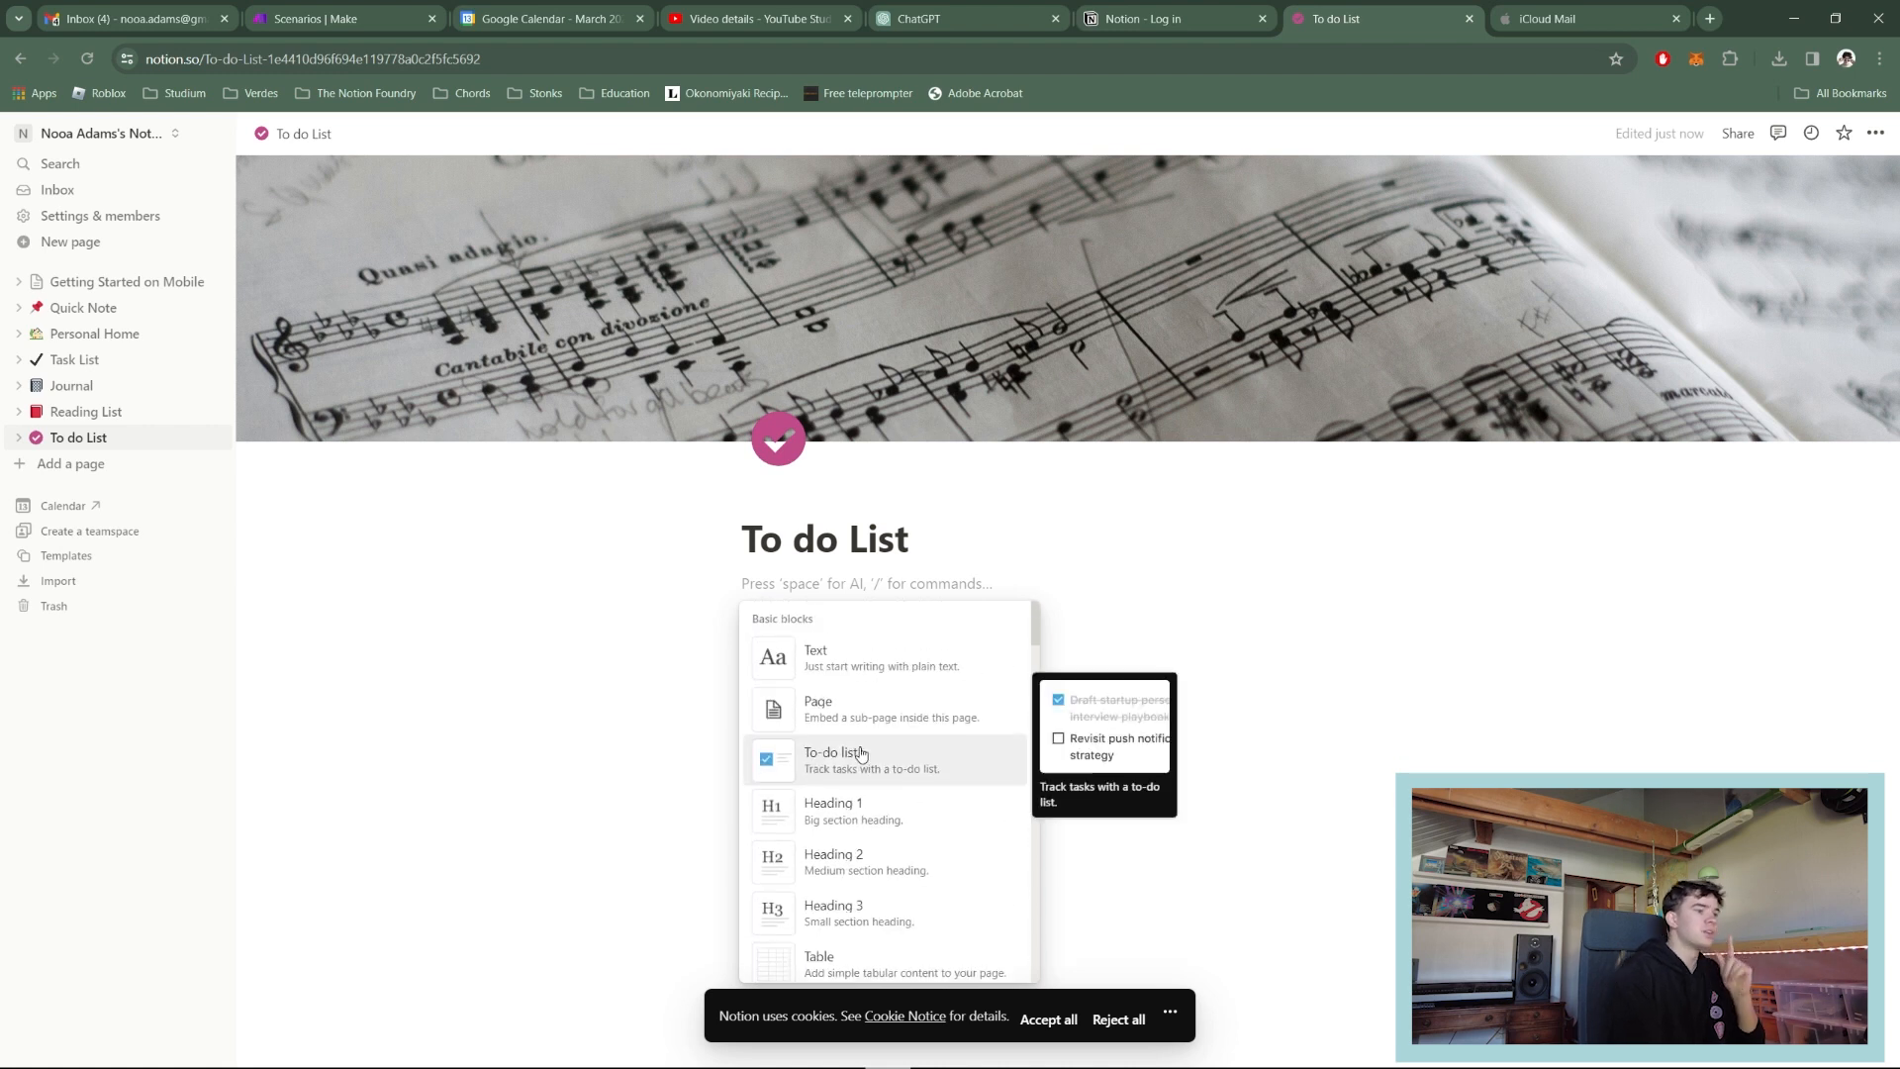
Step: Add a Heading 2 block reading "Today" below the page title
scroll(871, 757, down, 1)
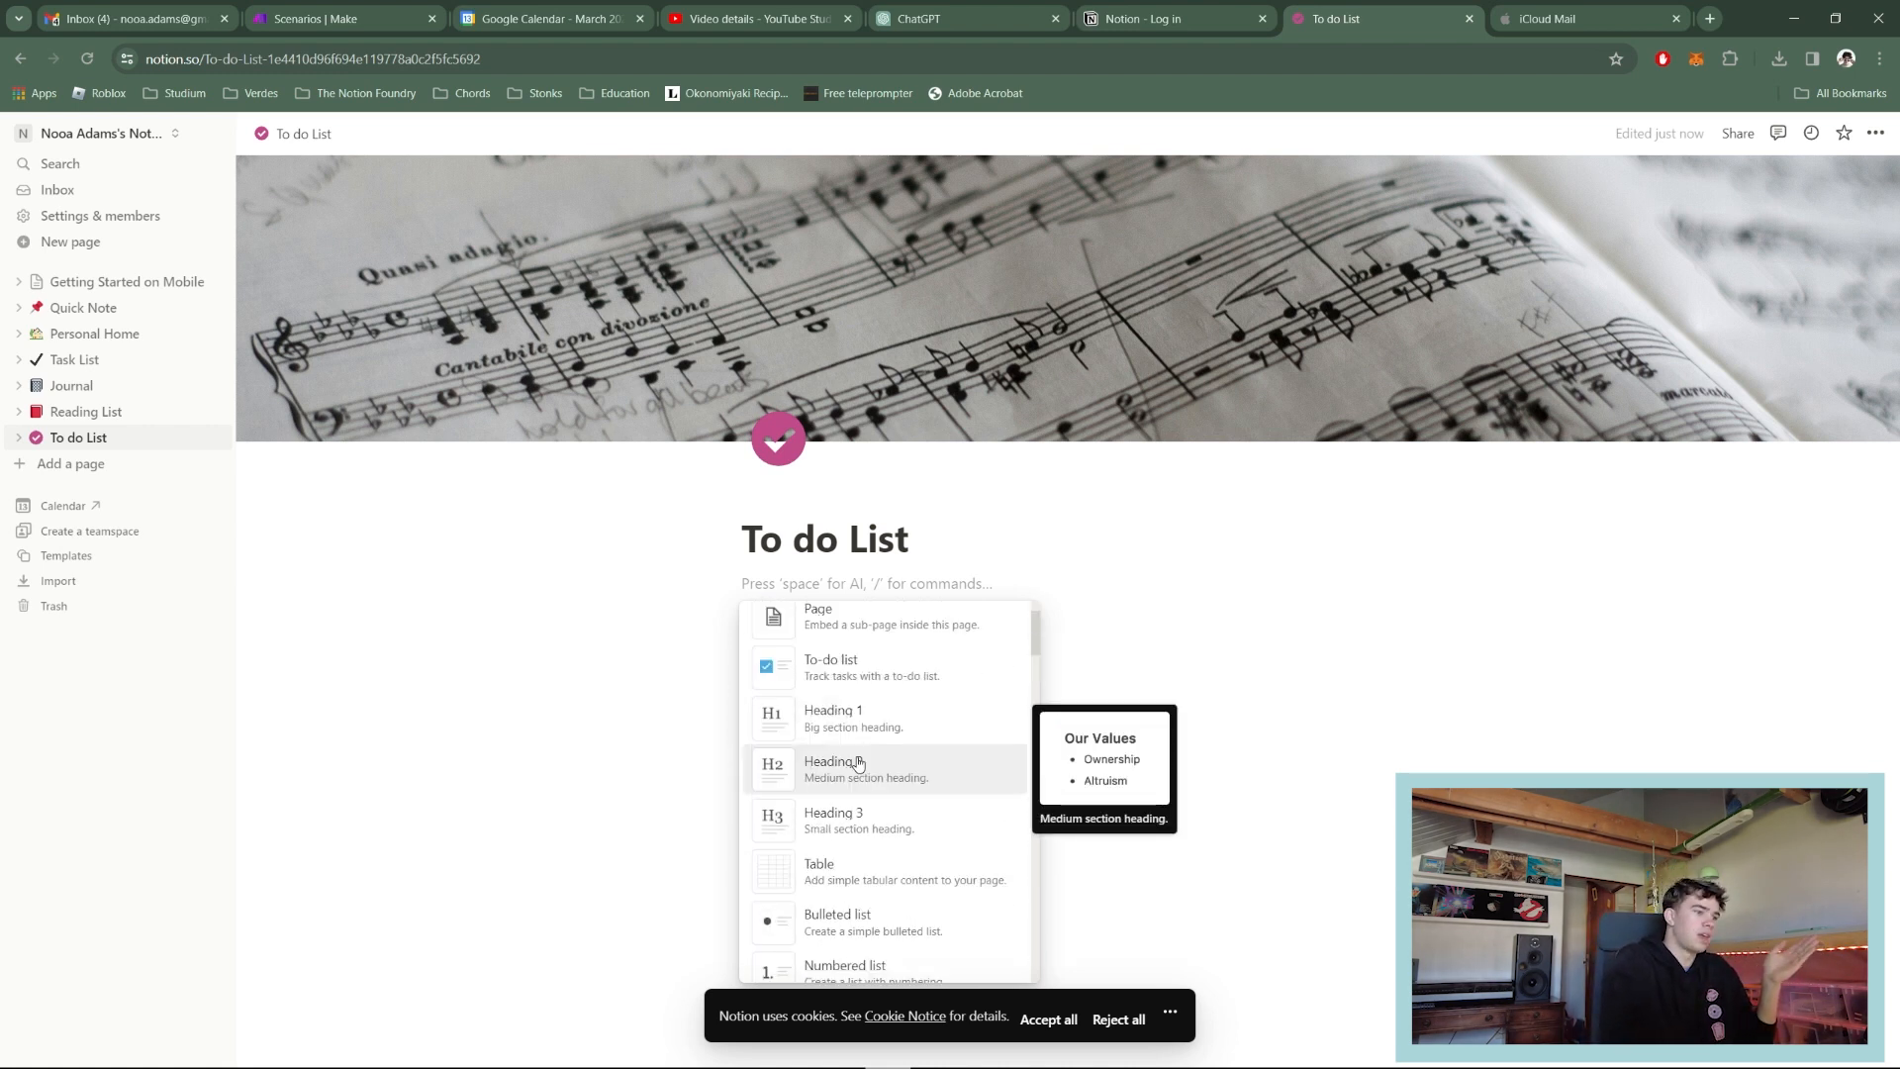
click(859, 748)
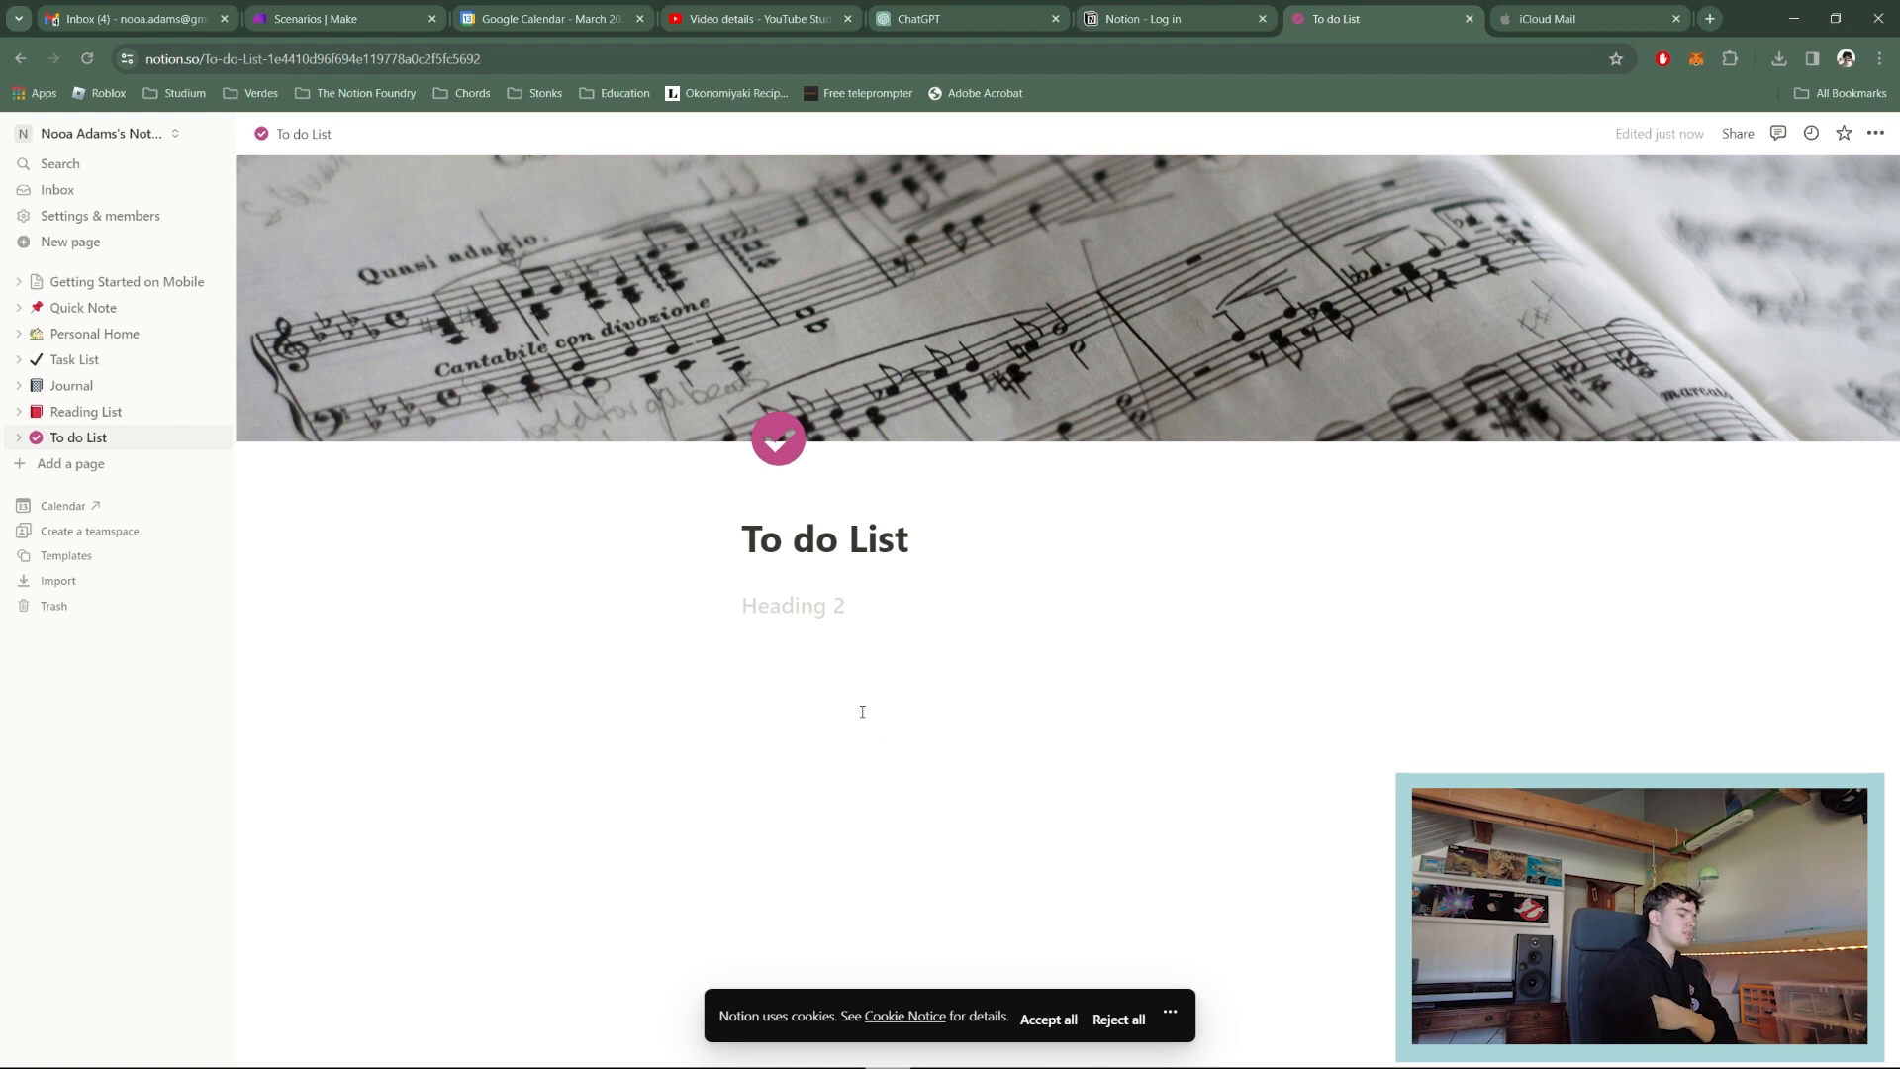
text(Today)
key(Return)
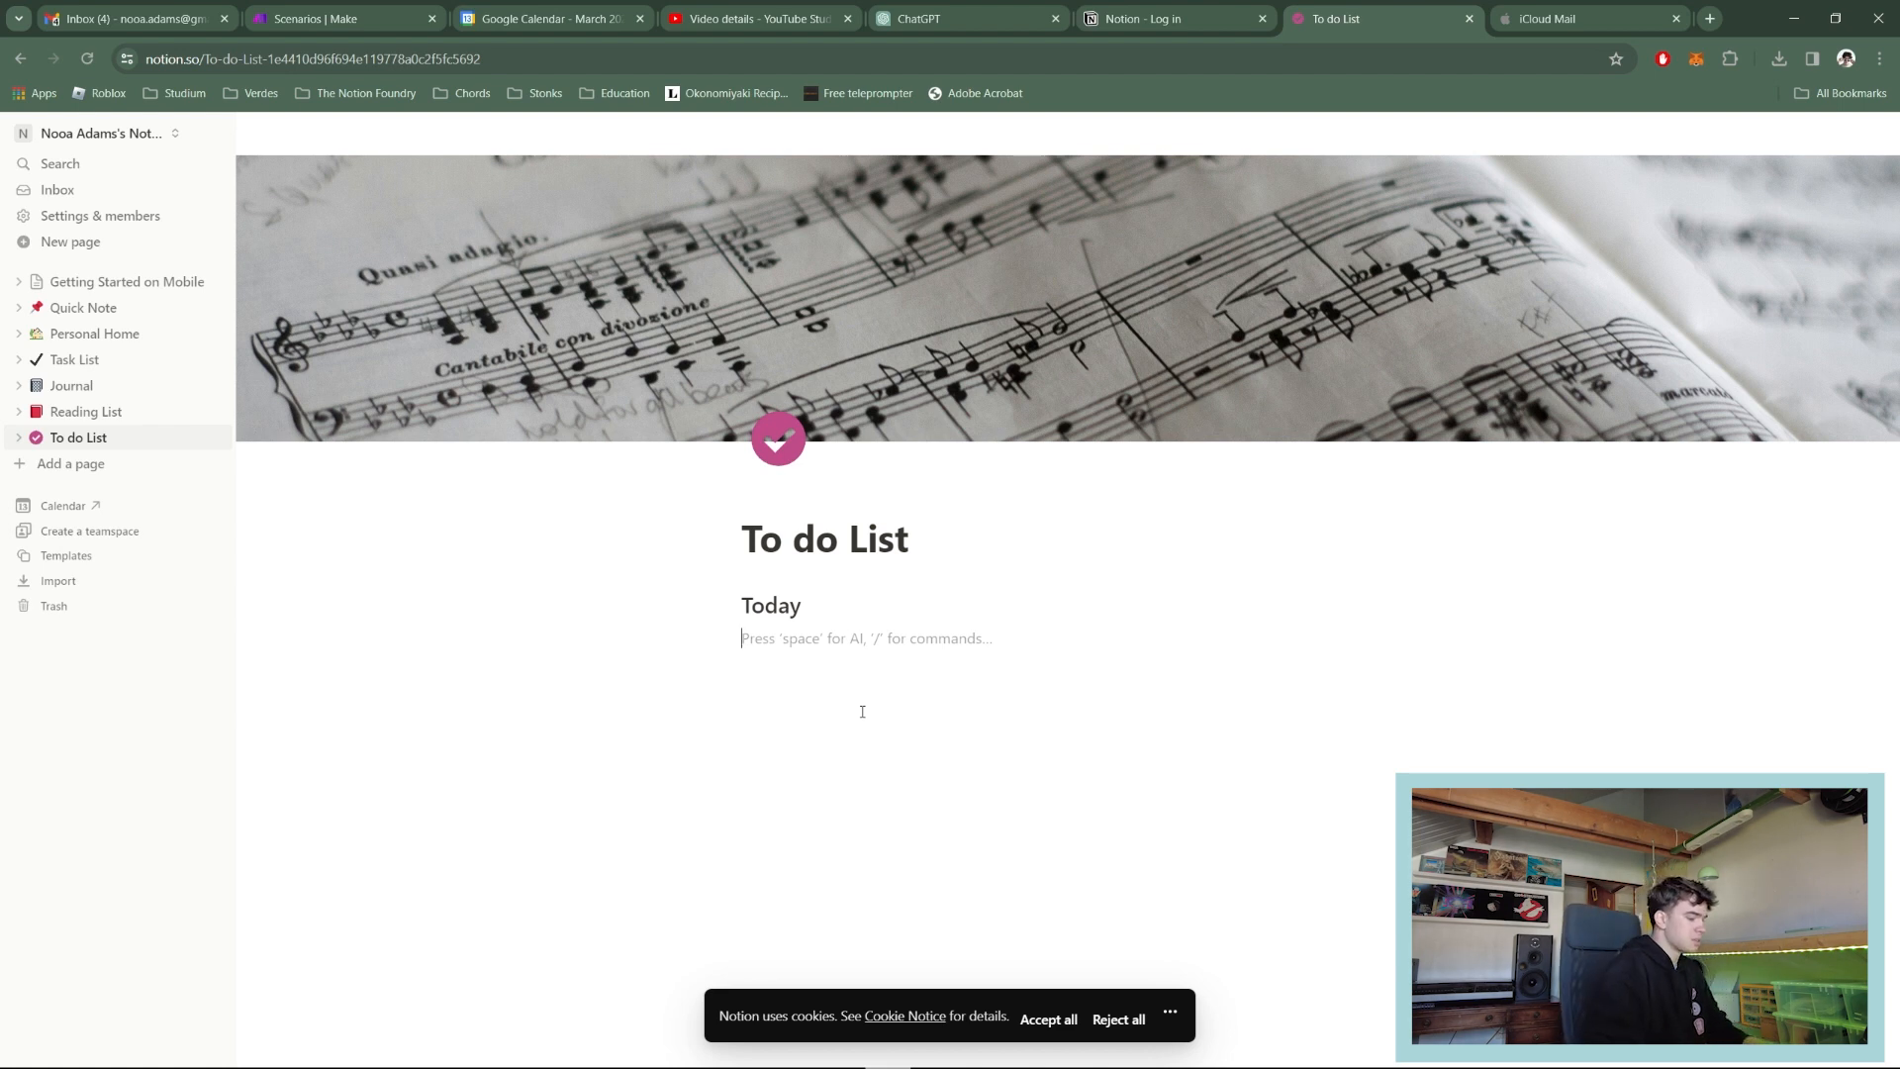
Step: Try a to-do list block below the Today heading and turn it back into plain text
text(/)
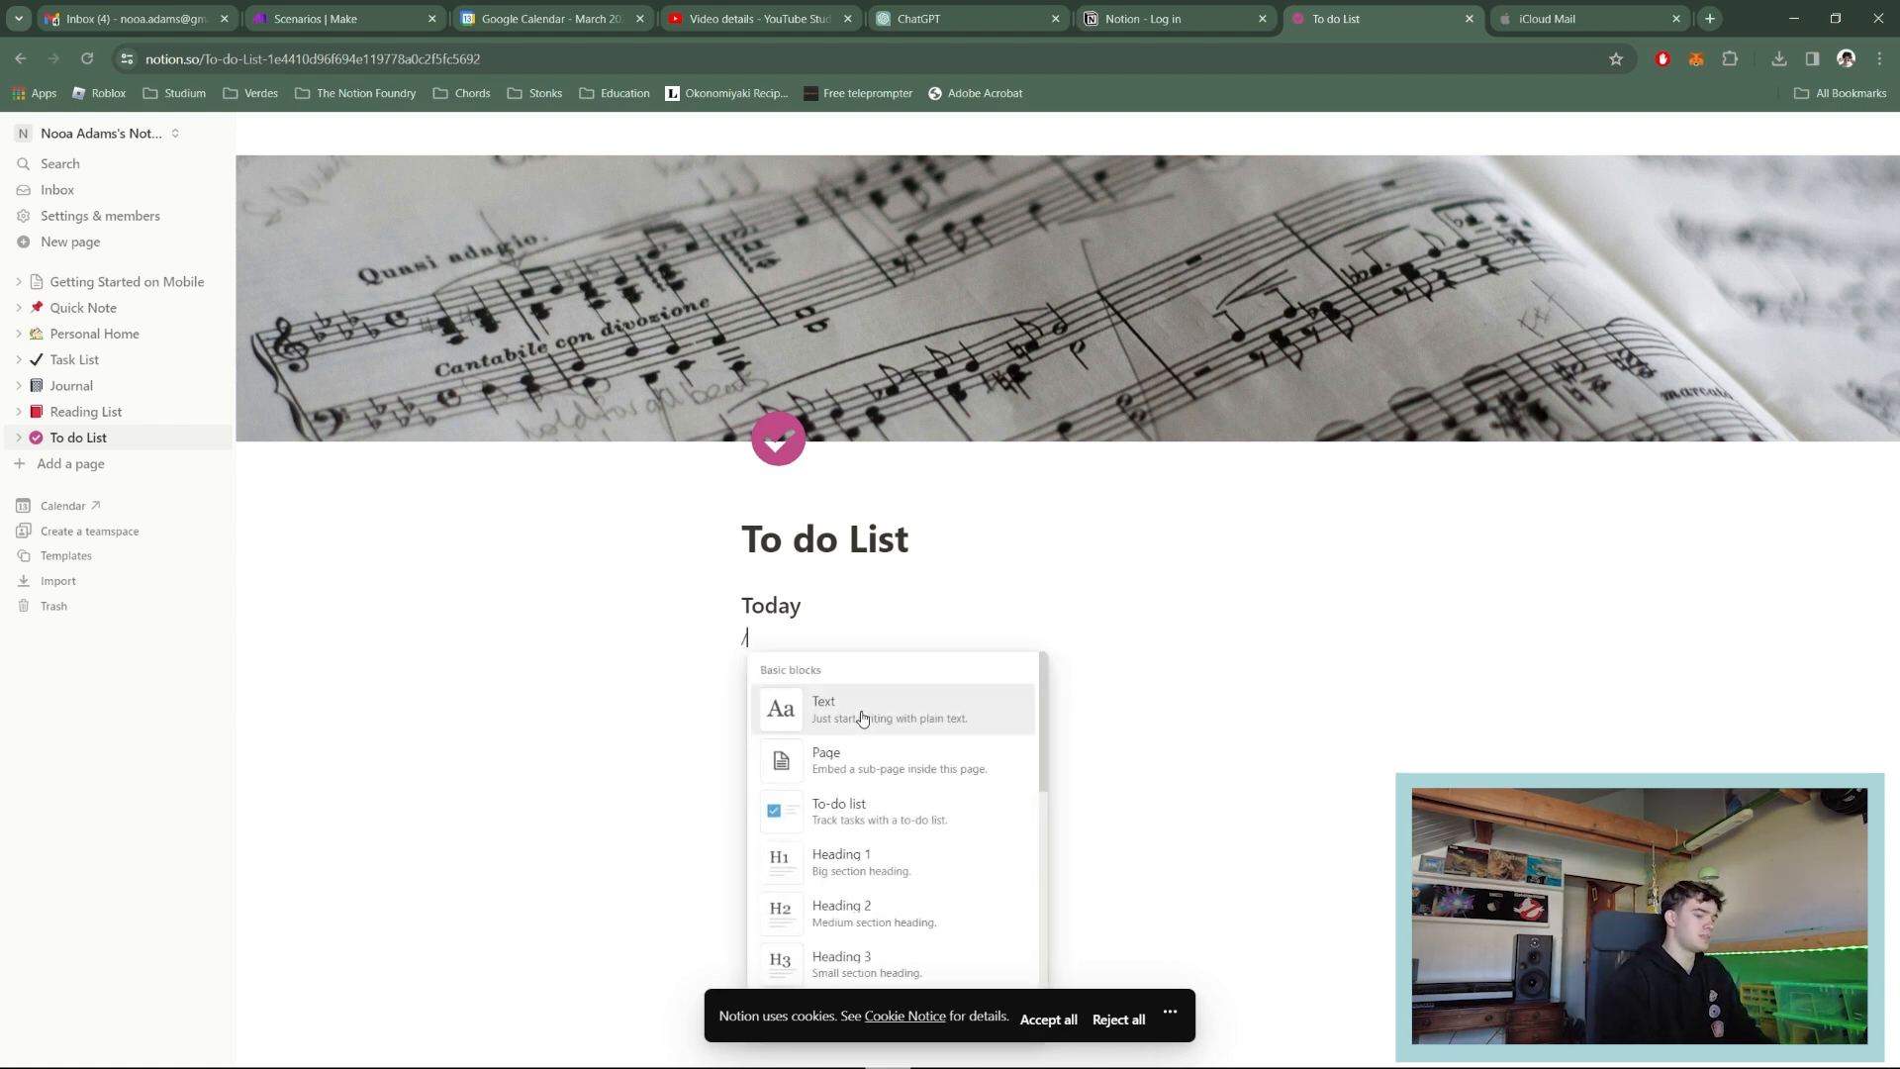
key(Down)
key(Down)
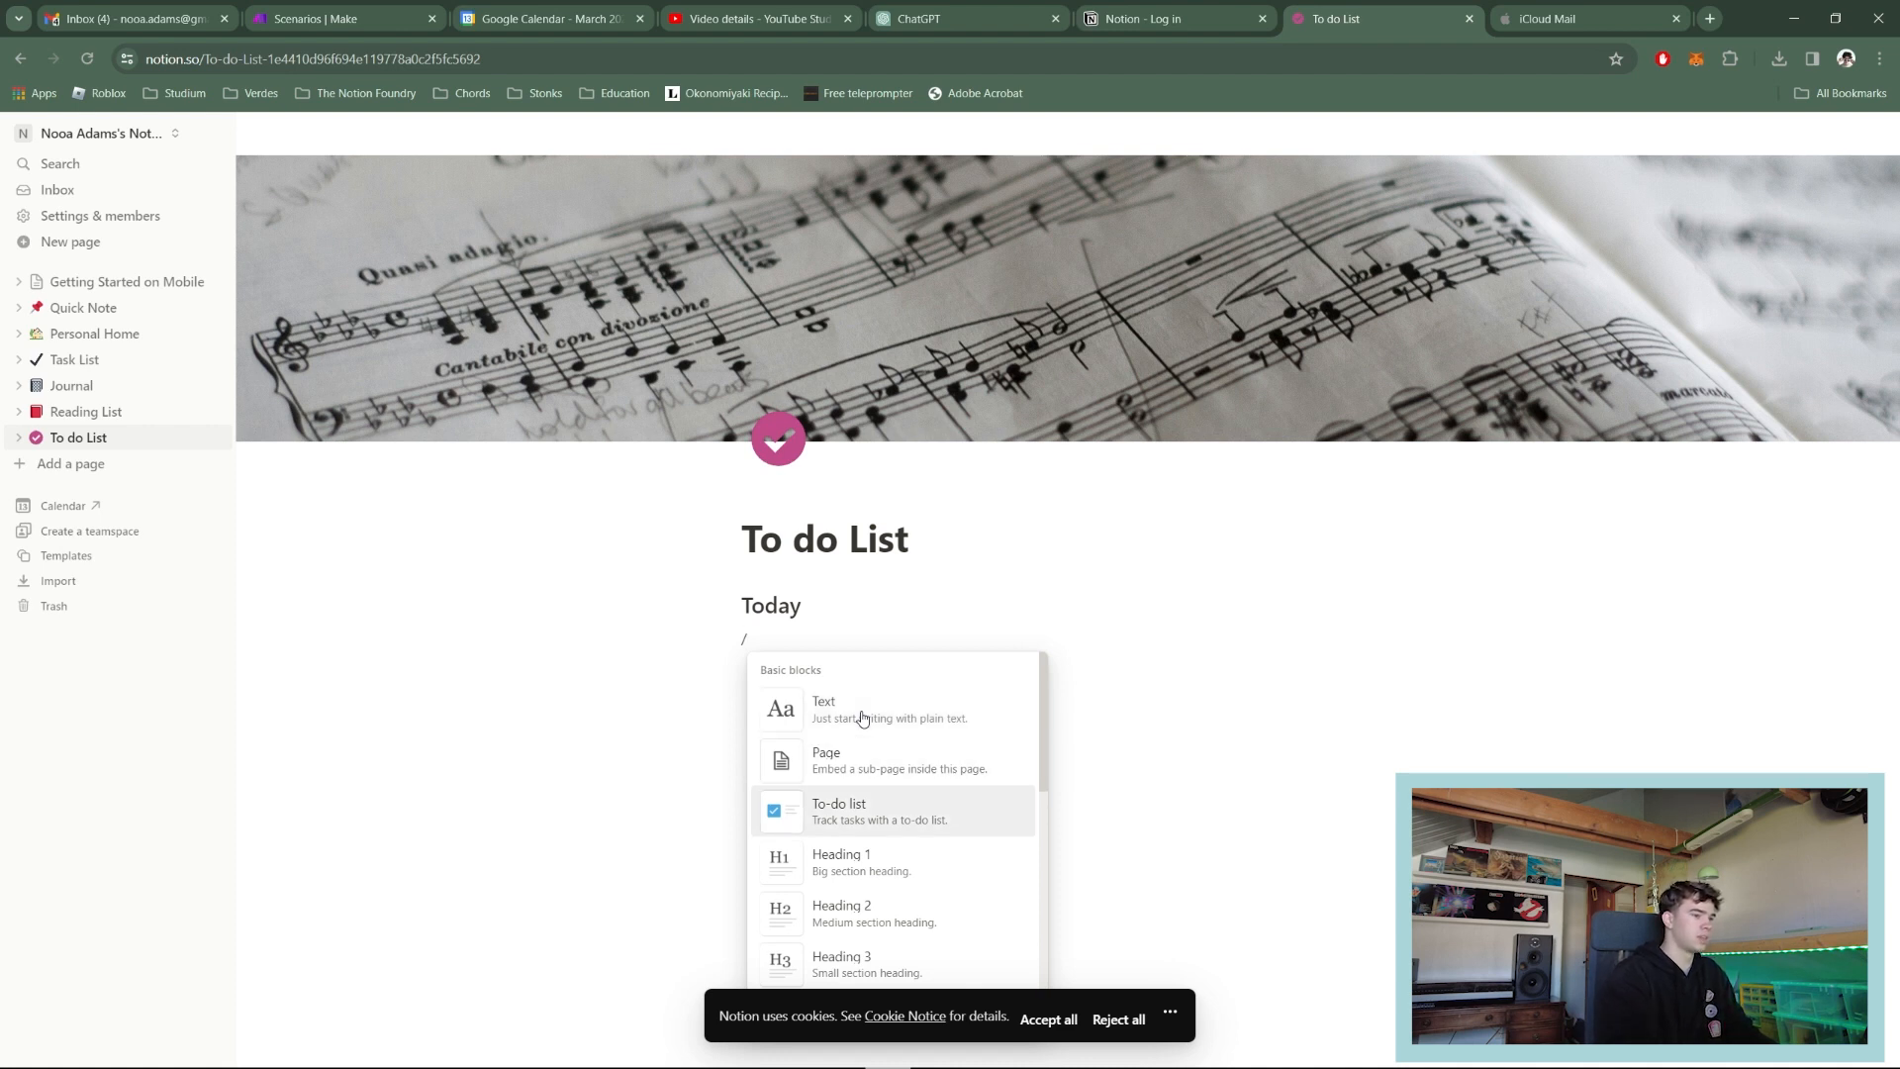
key(Return)
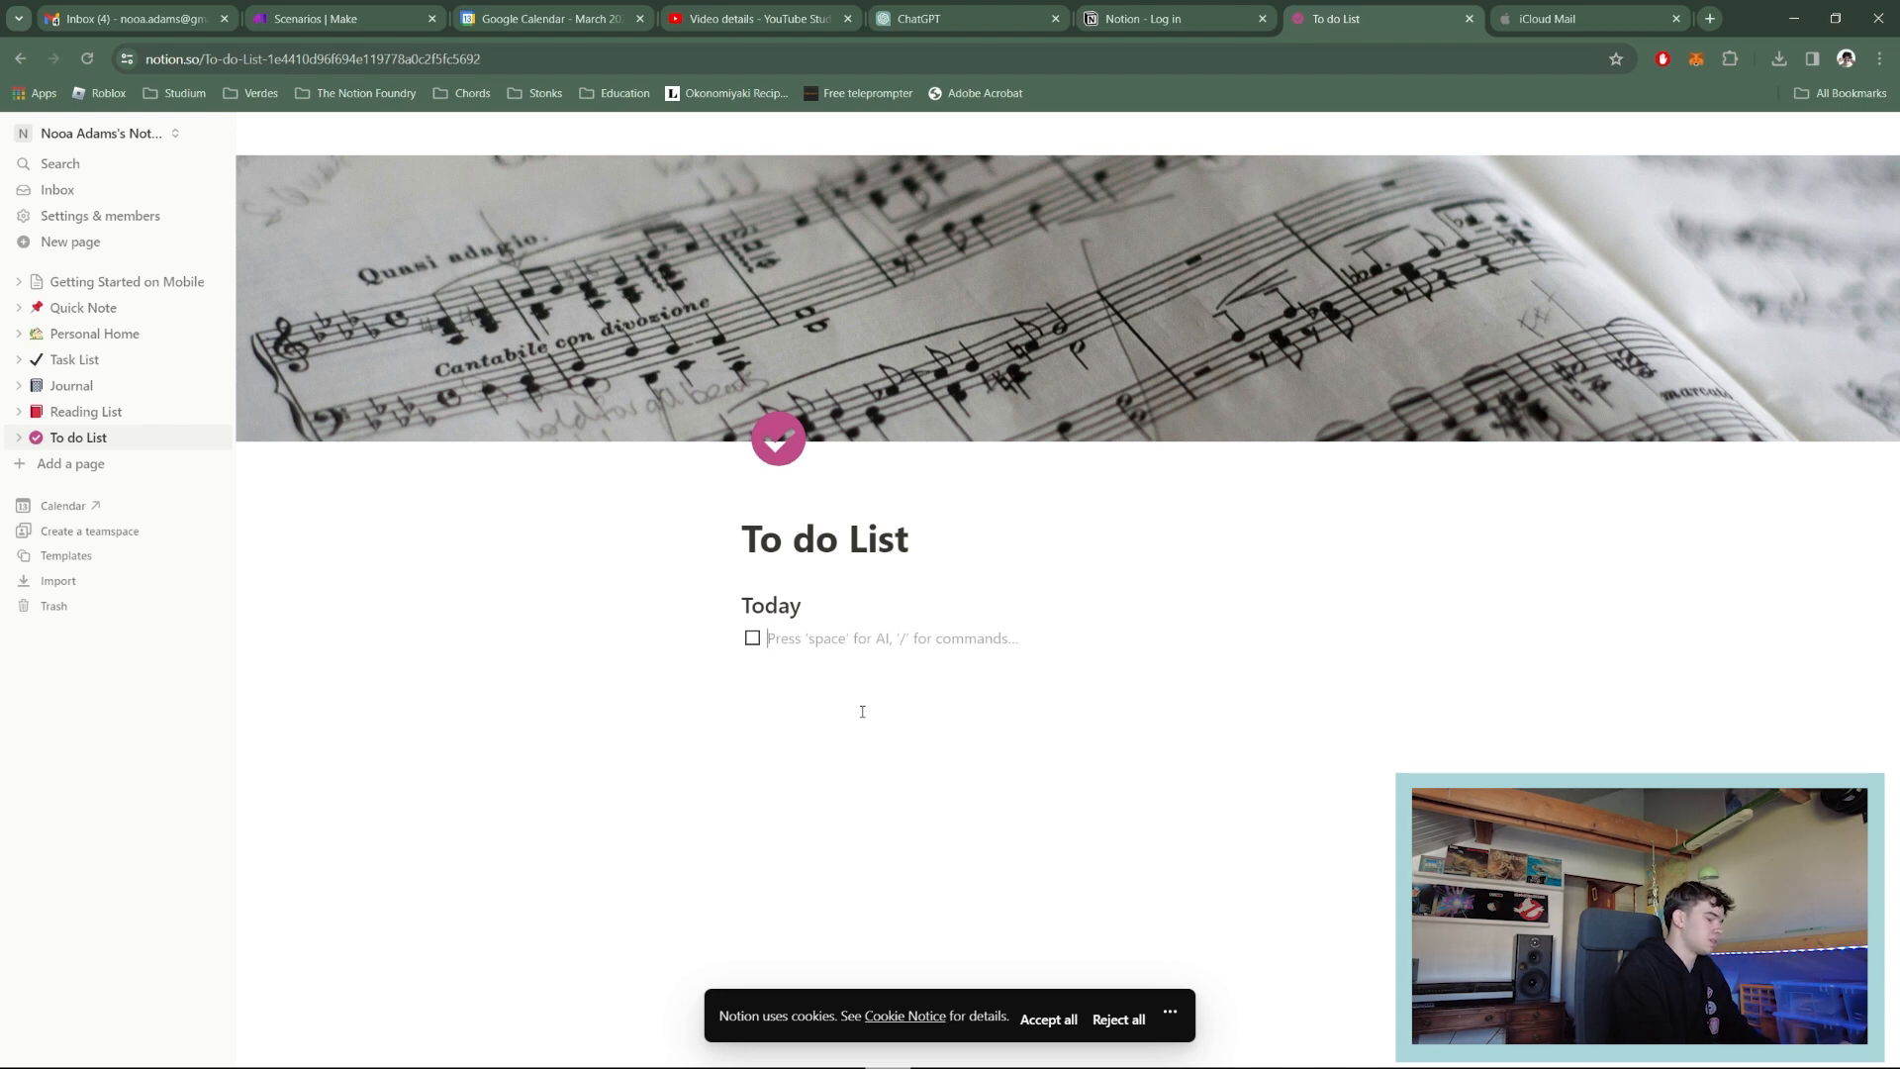
key(BackSpace)
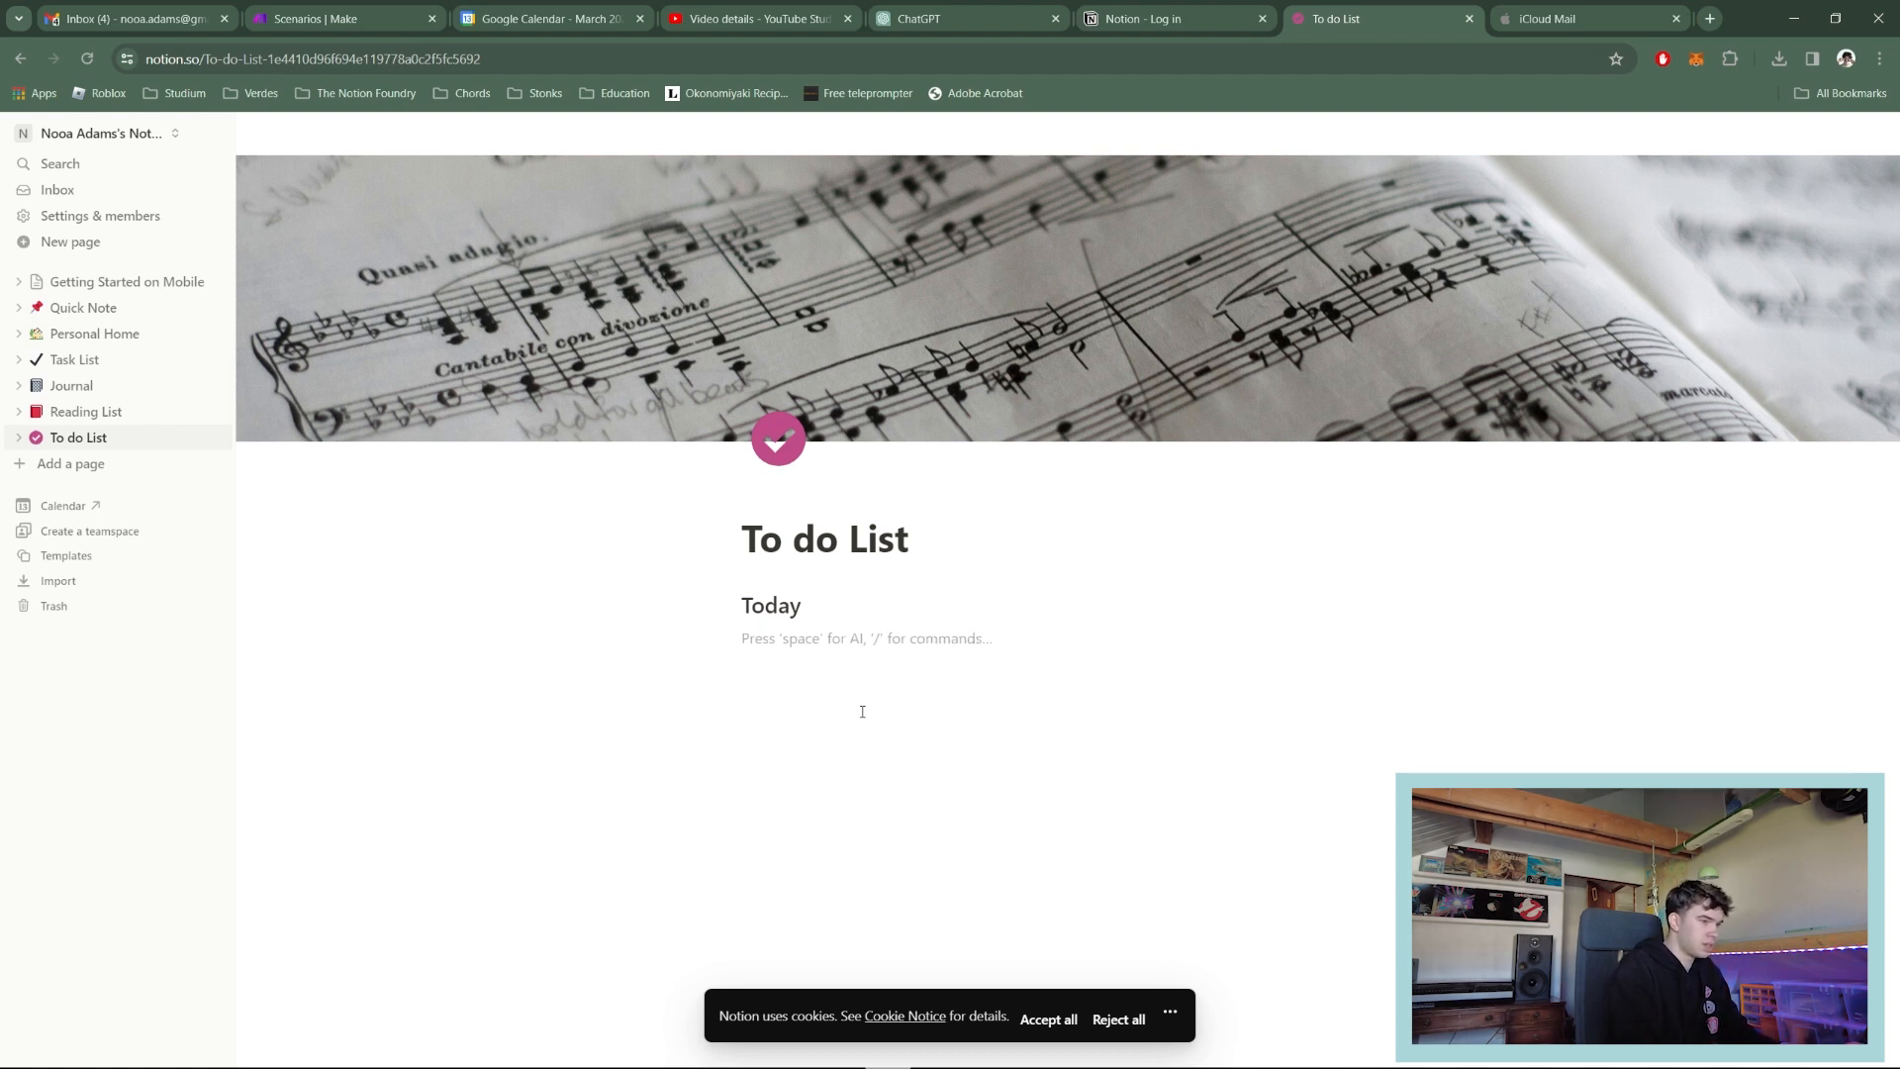
Step: Insert a divider below the empty line under Today and move it beneath the following empty text line
key(Return)
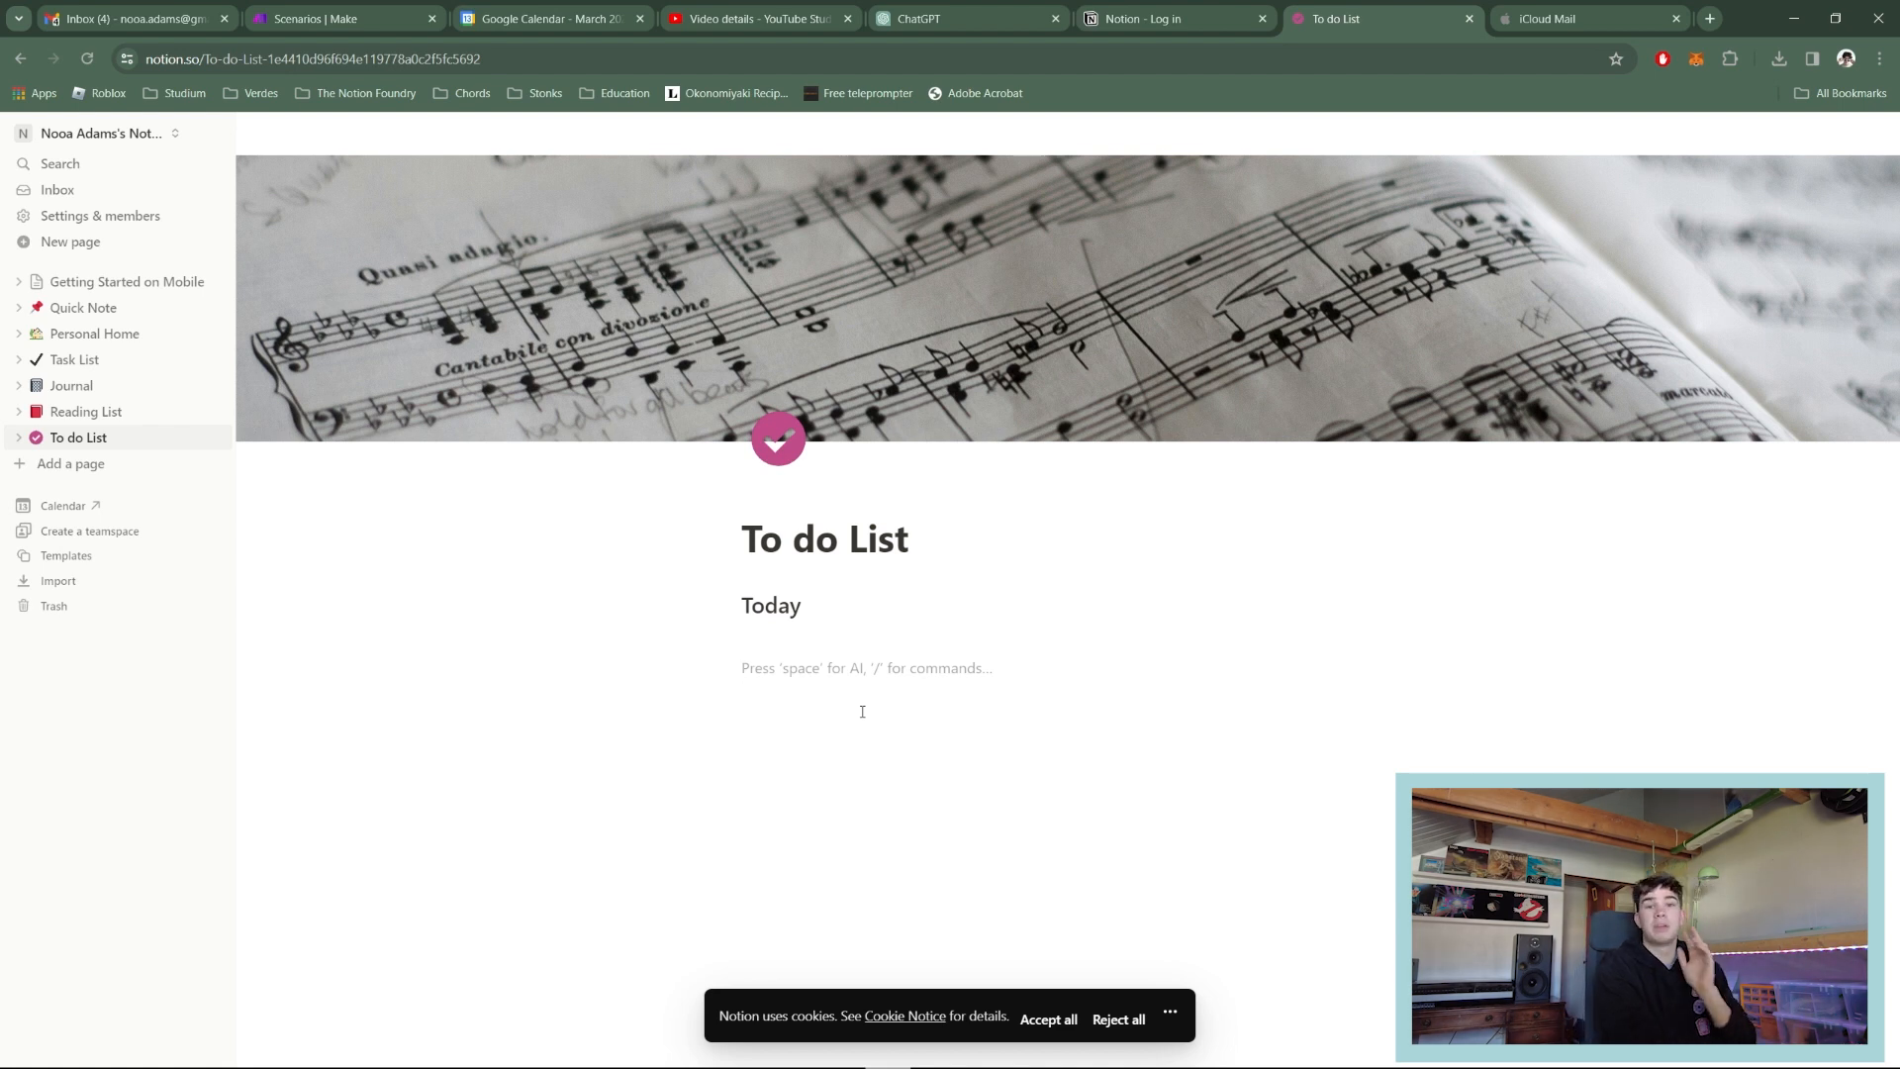
text(---)
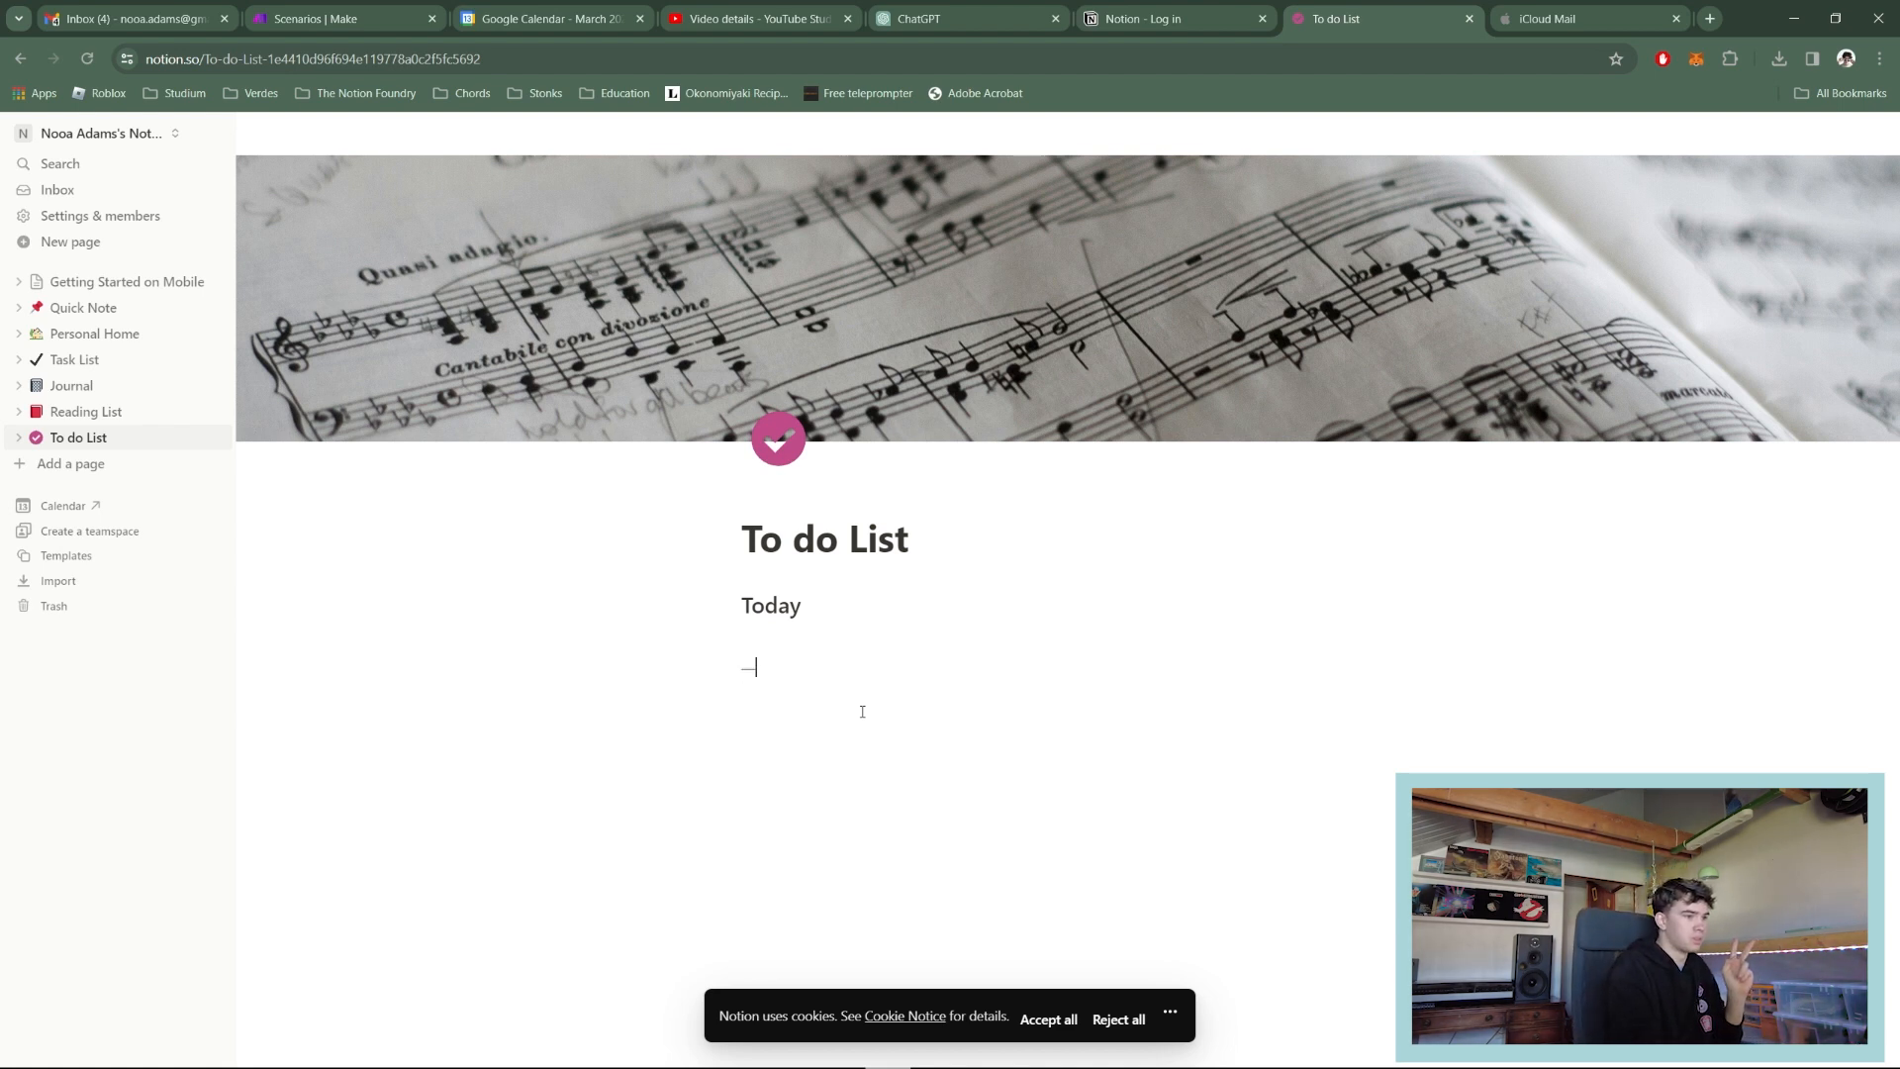
drag(730, 660, 733, 695)
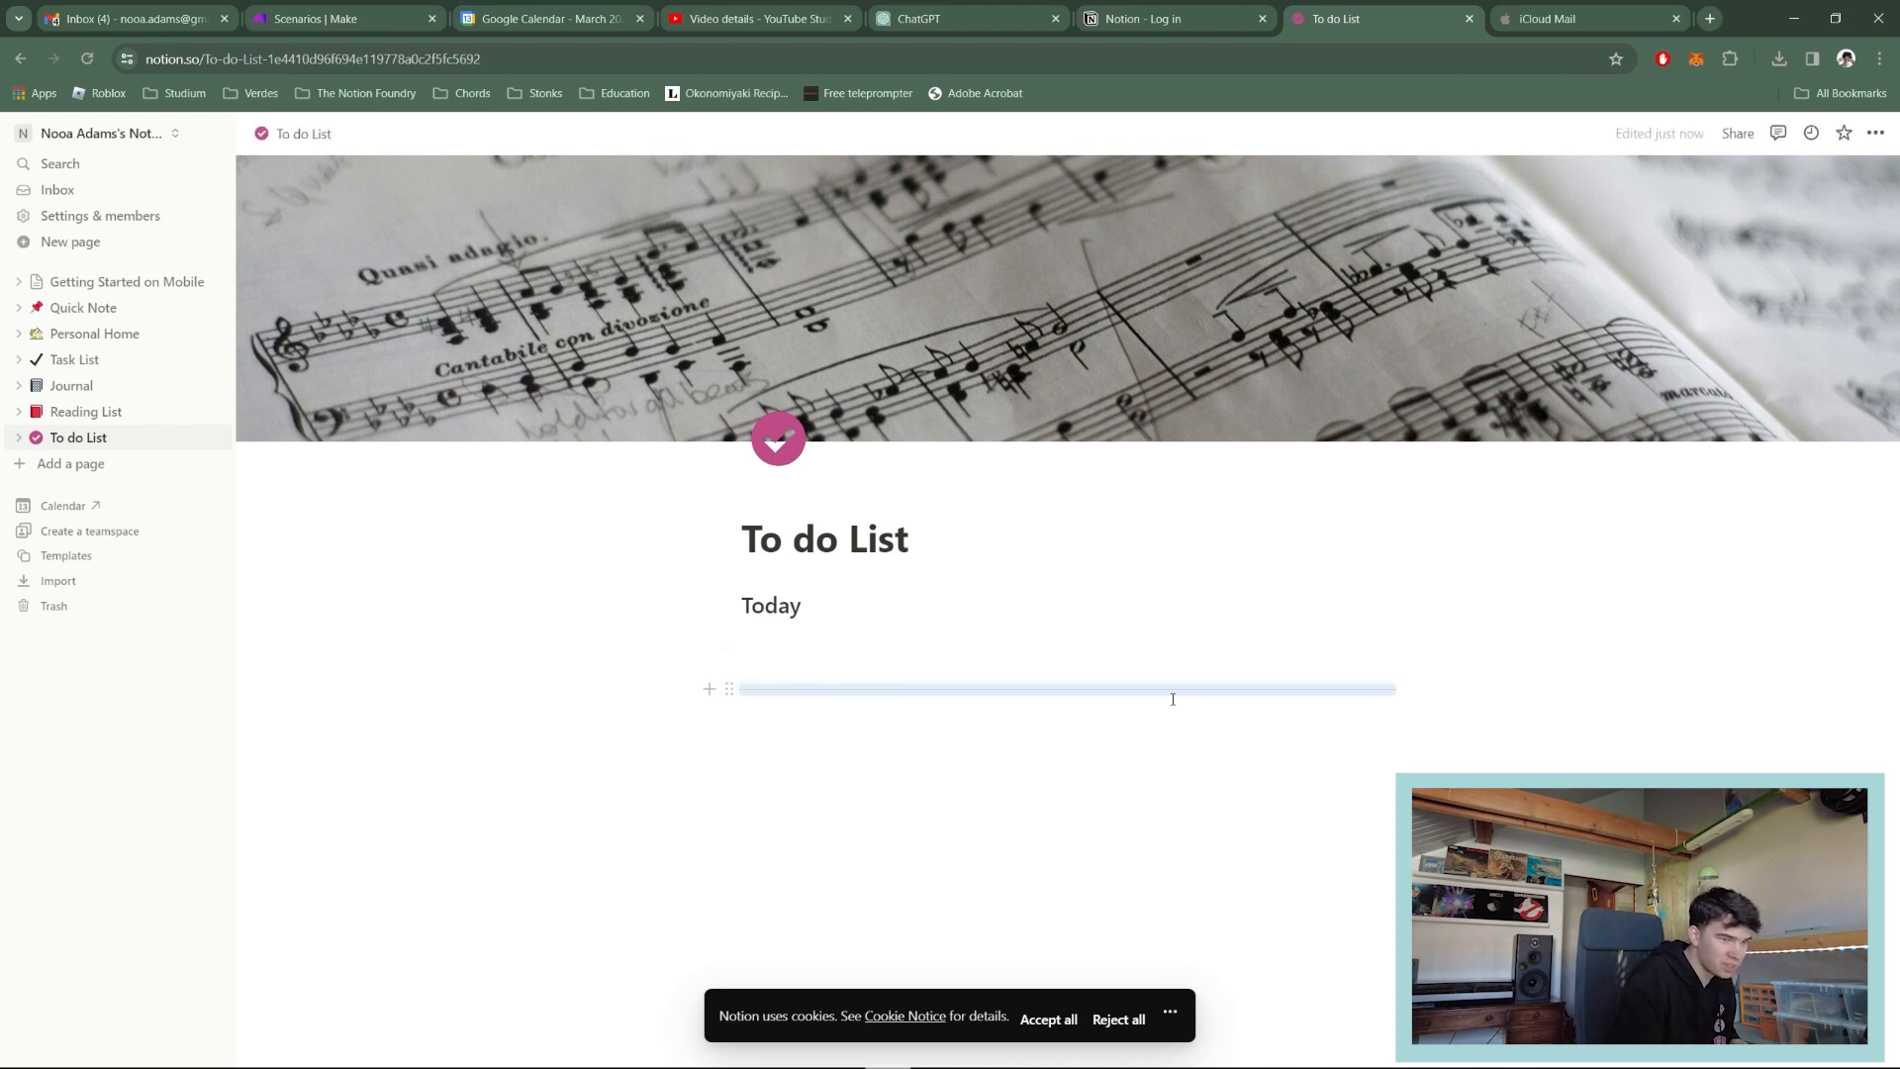
Step: Start a bulleted list on the empty line directly above the divider
click(877, 671)
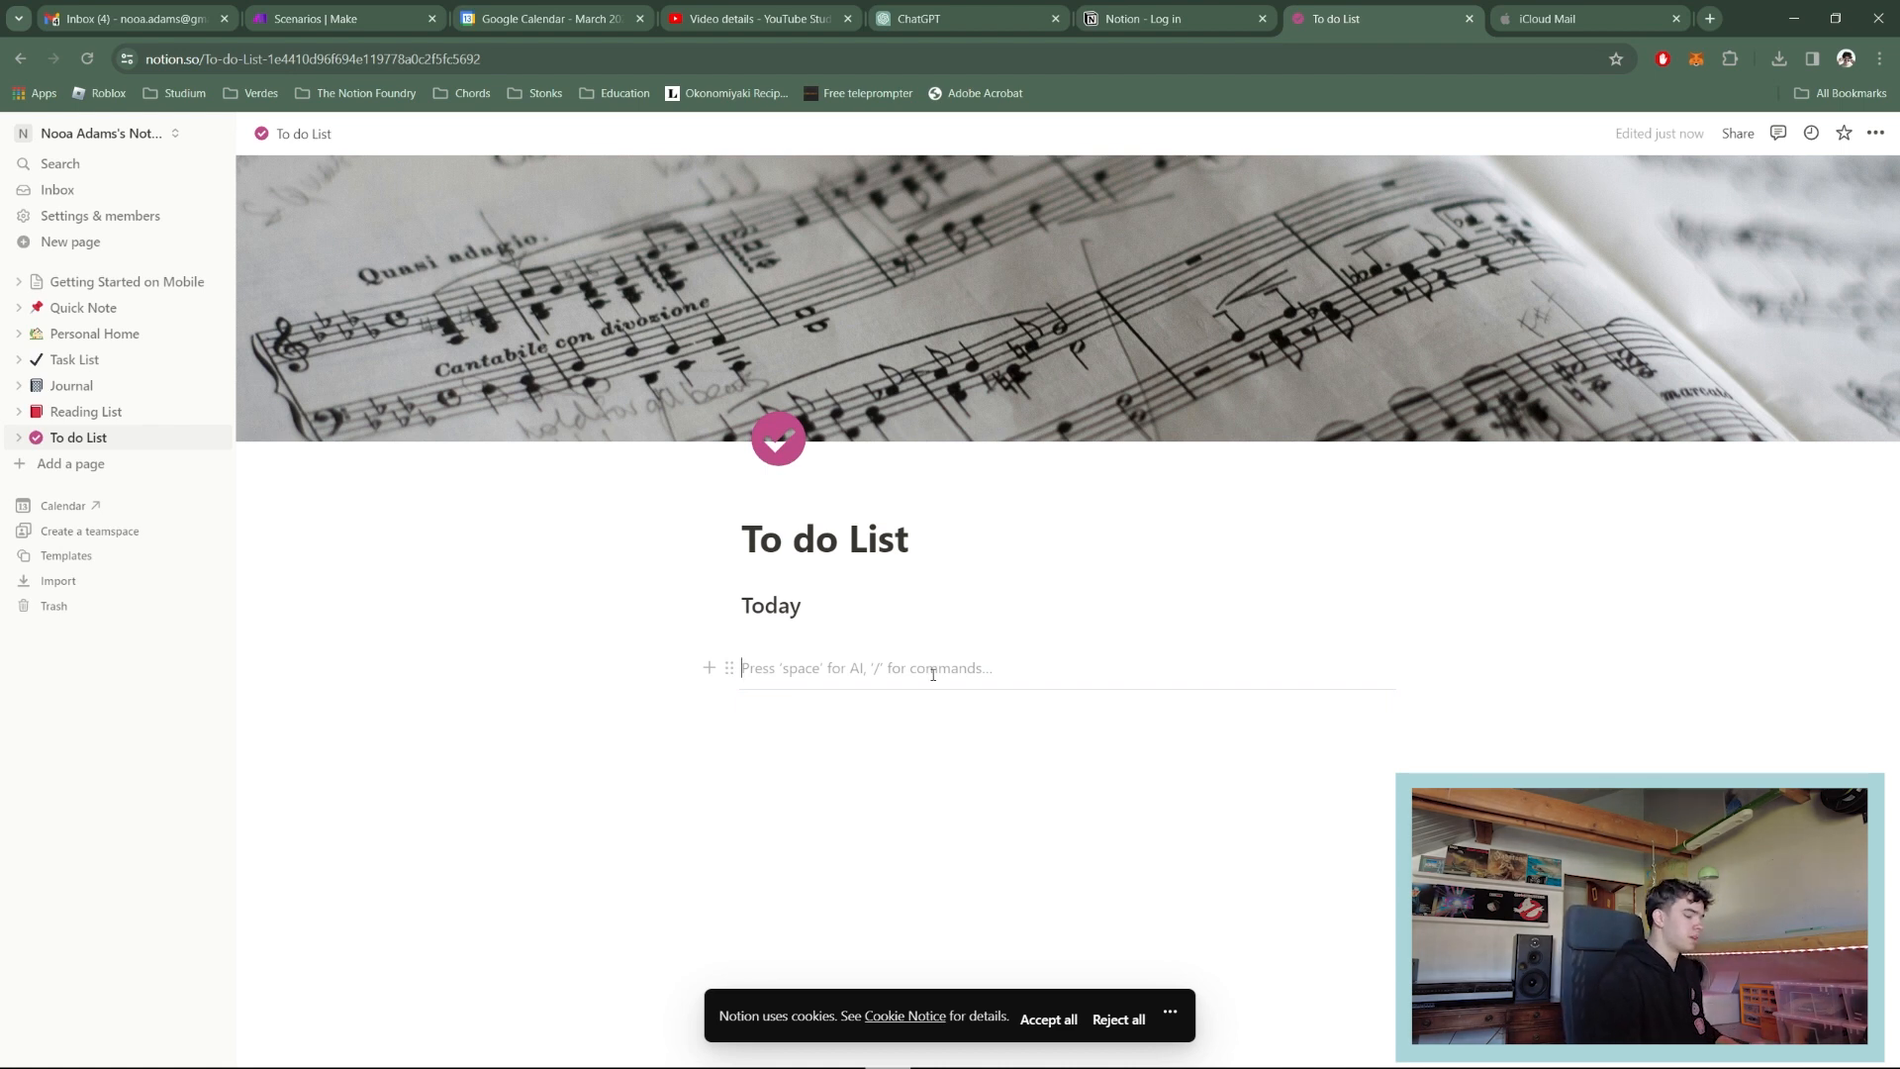
text(-)
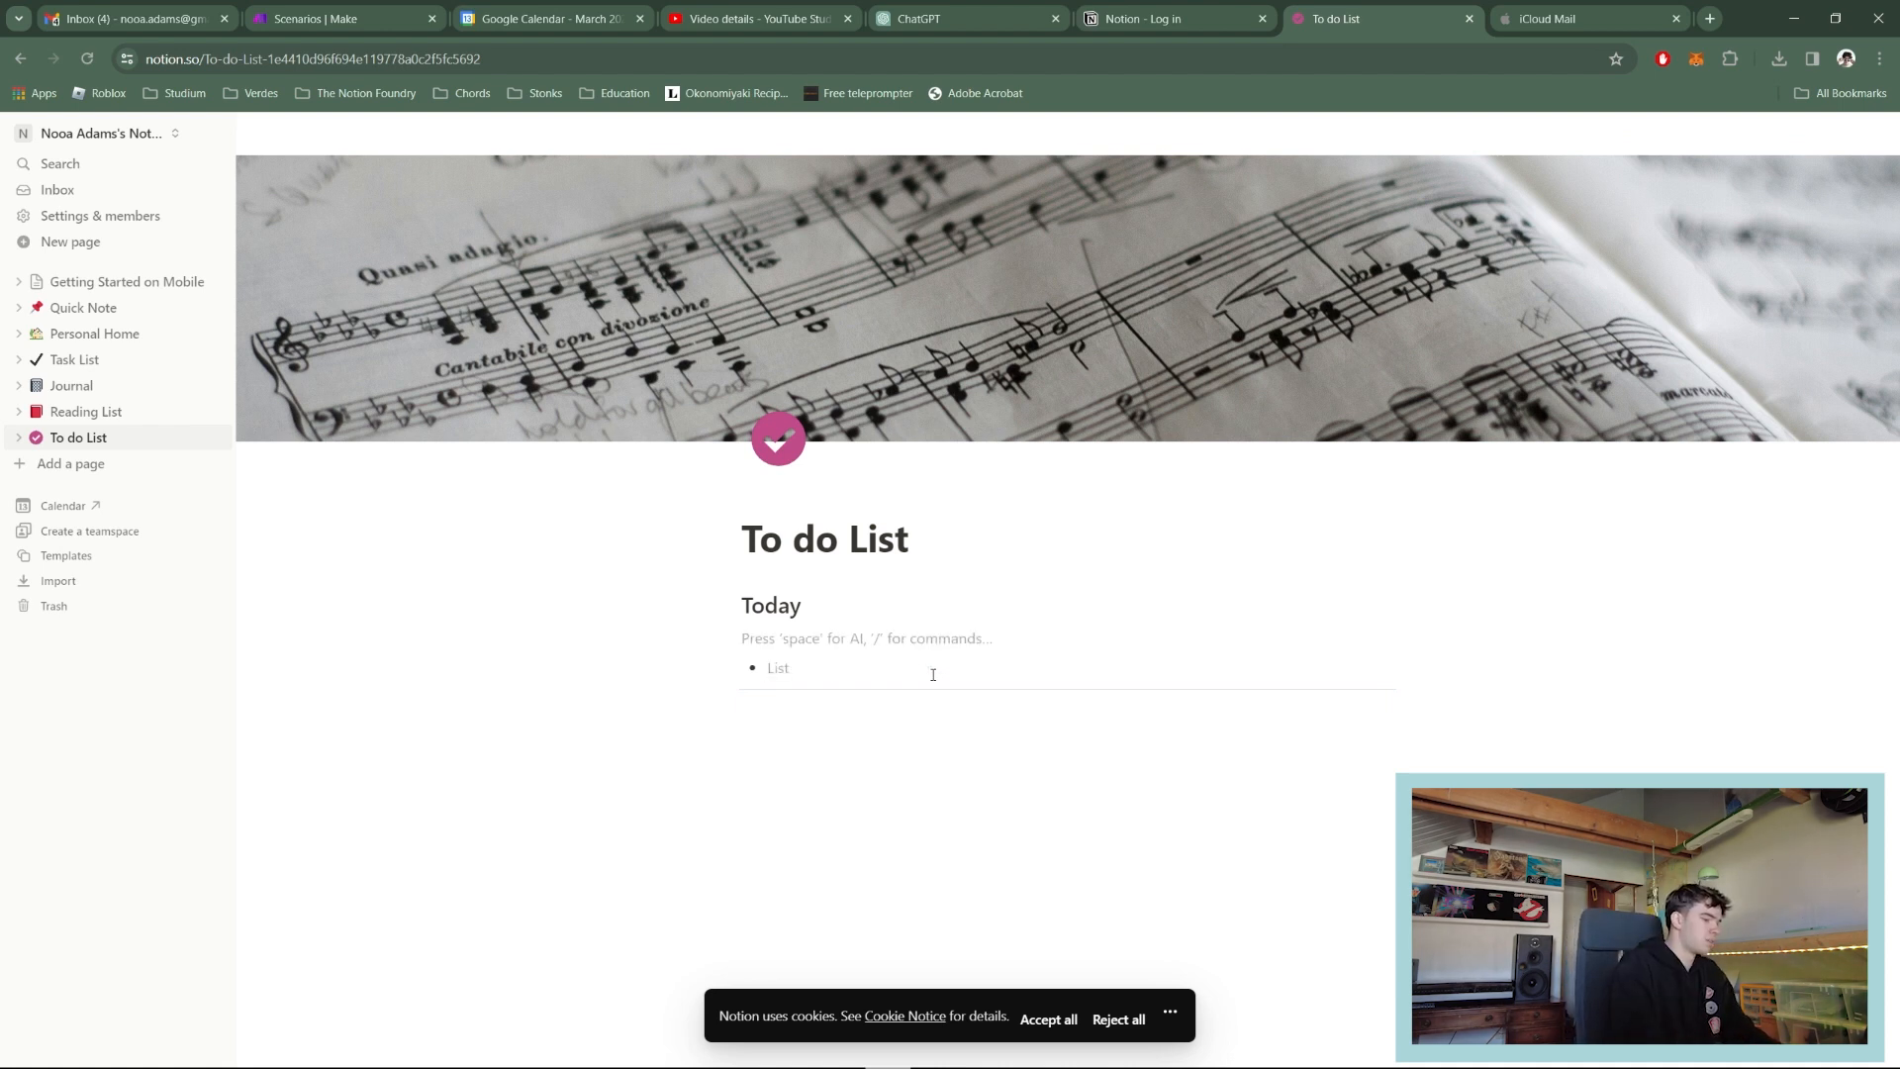
key(BackSpace)
Step: Insert a to-do list block directly below the Today heading with the item "groceries"
text(/)
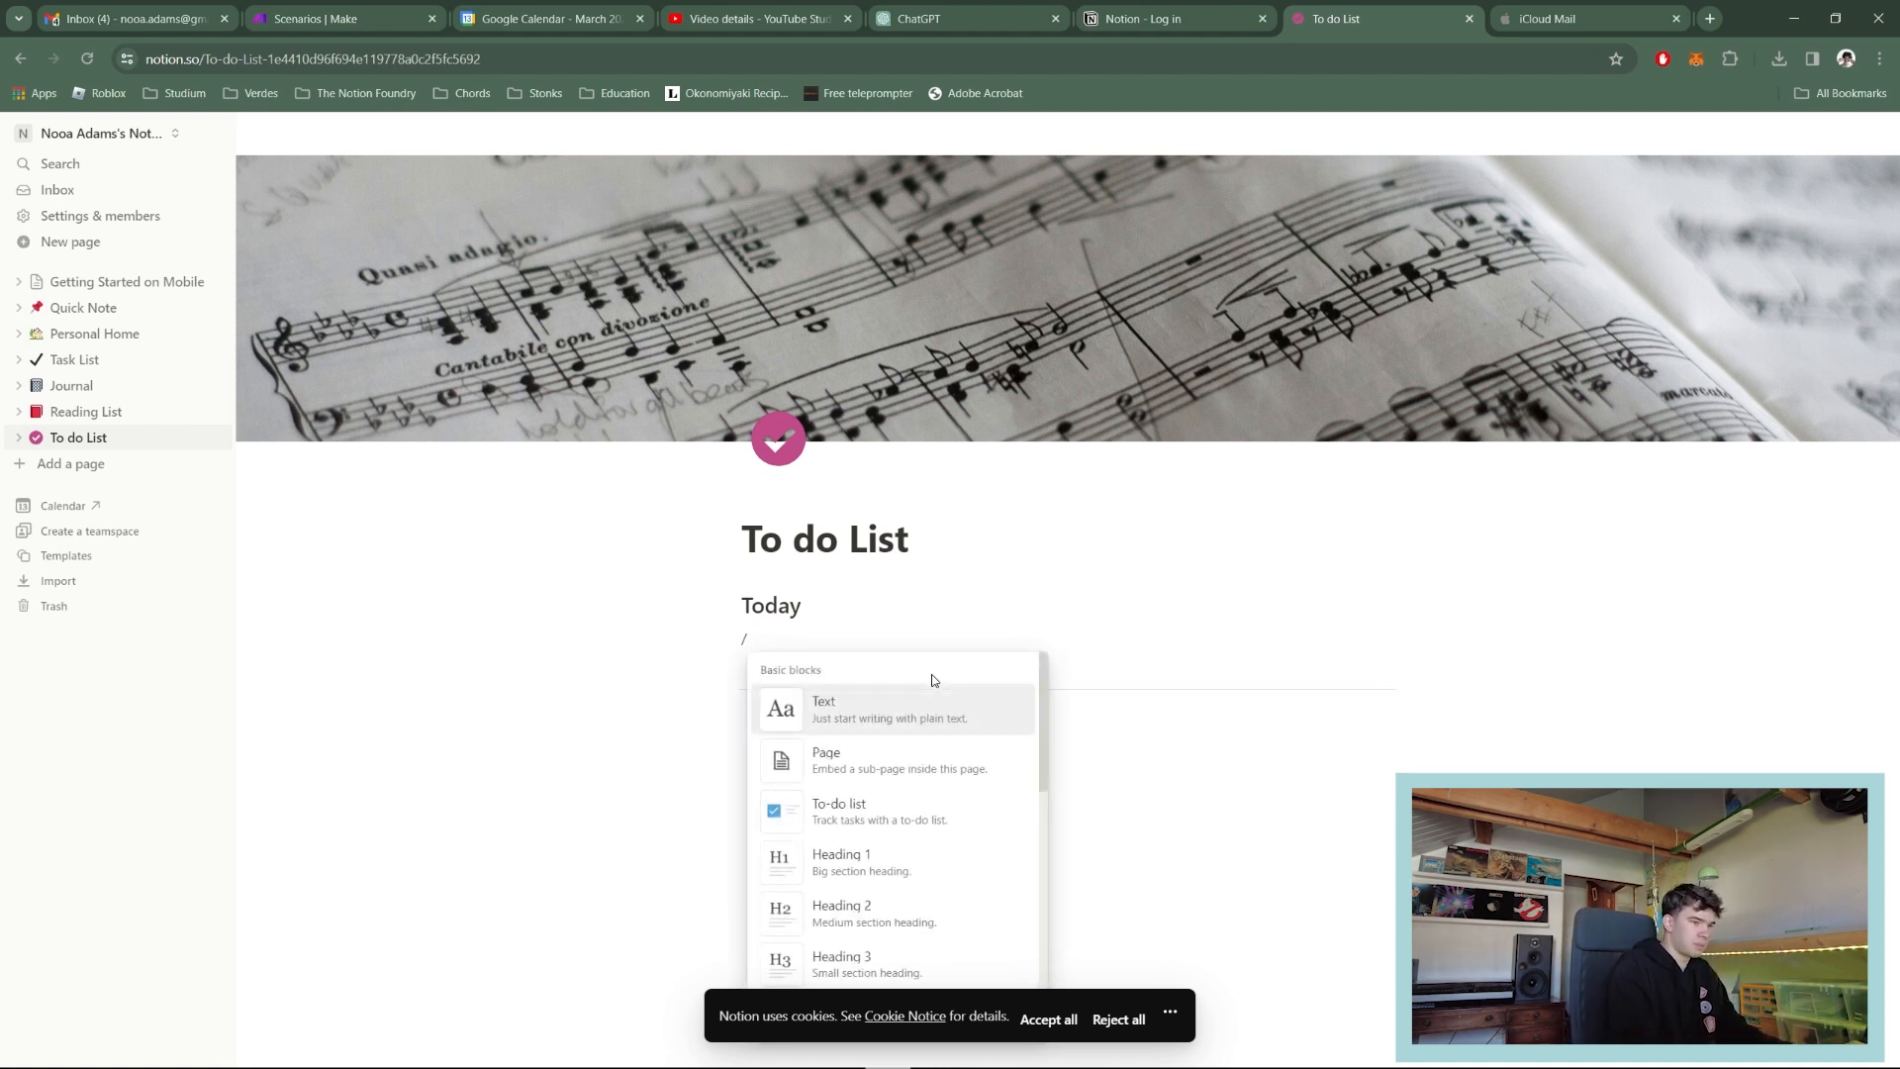
key(Down)
key(Down)
key(Return)
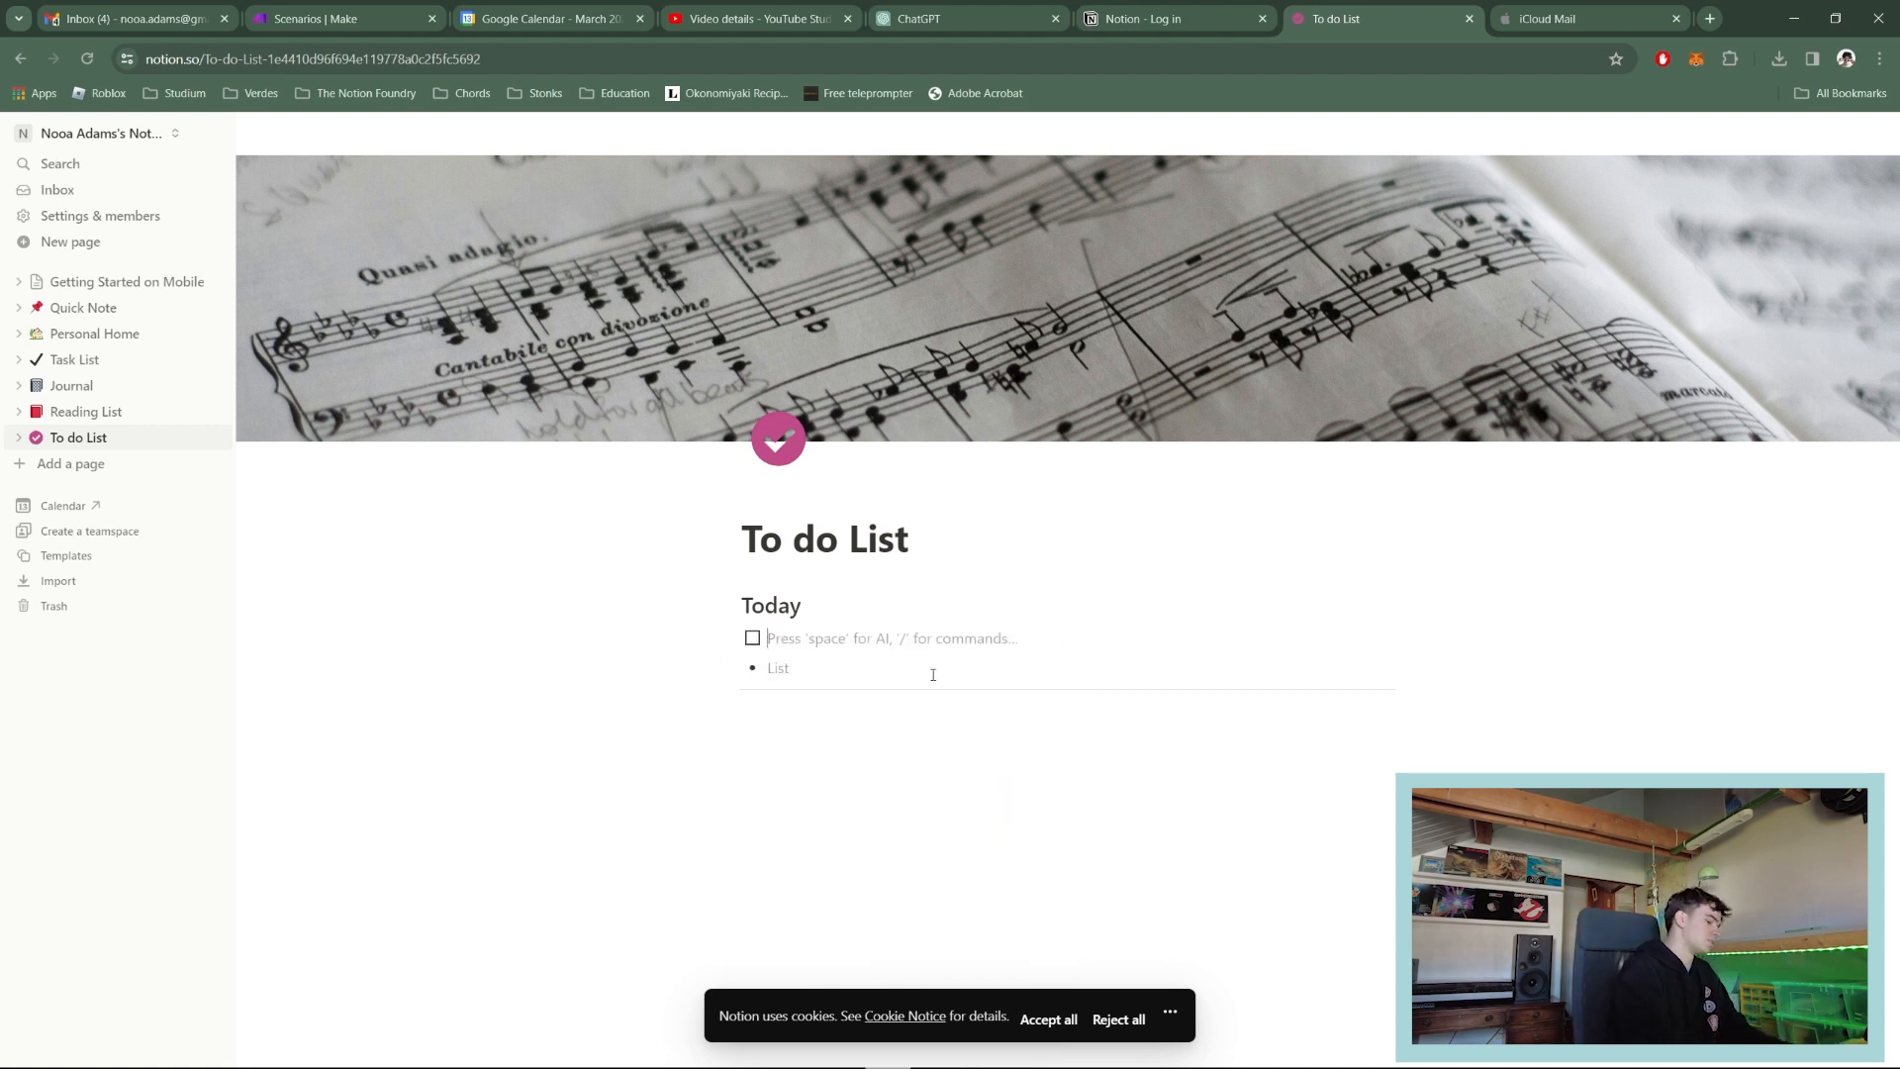
text(groc)
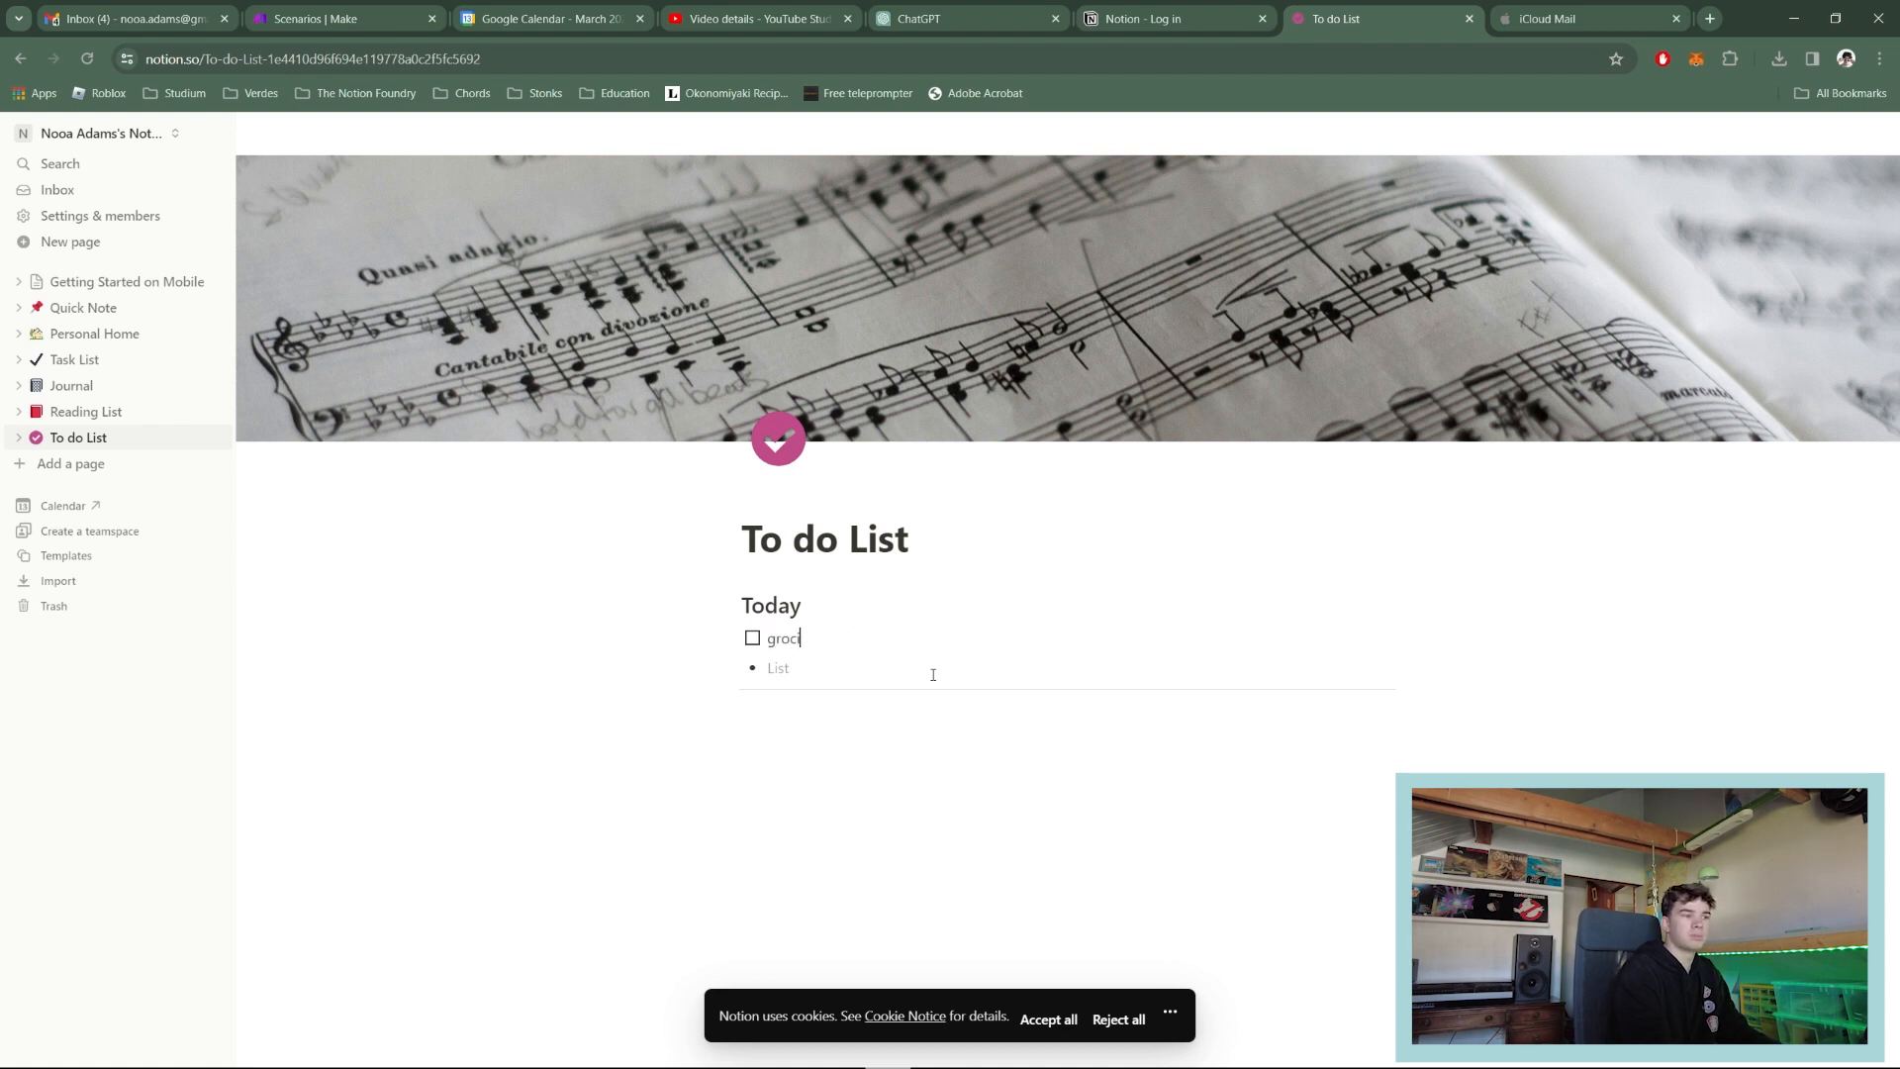
text(eries)
key(Return)
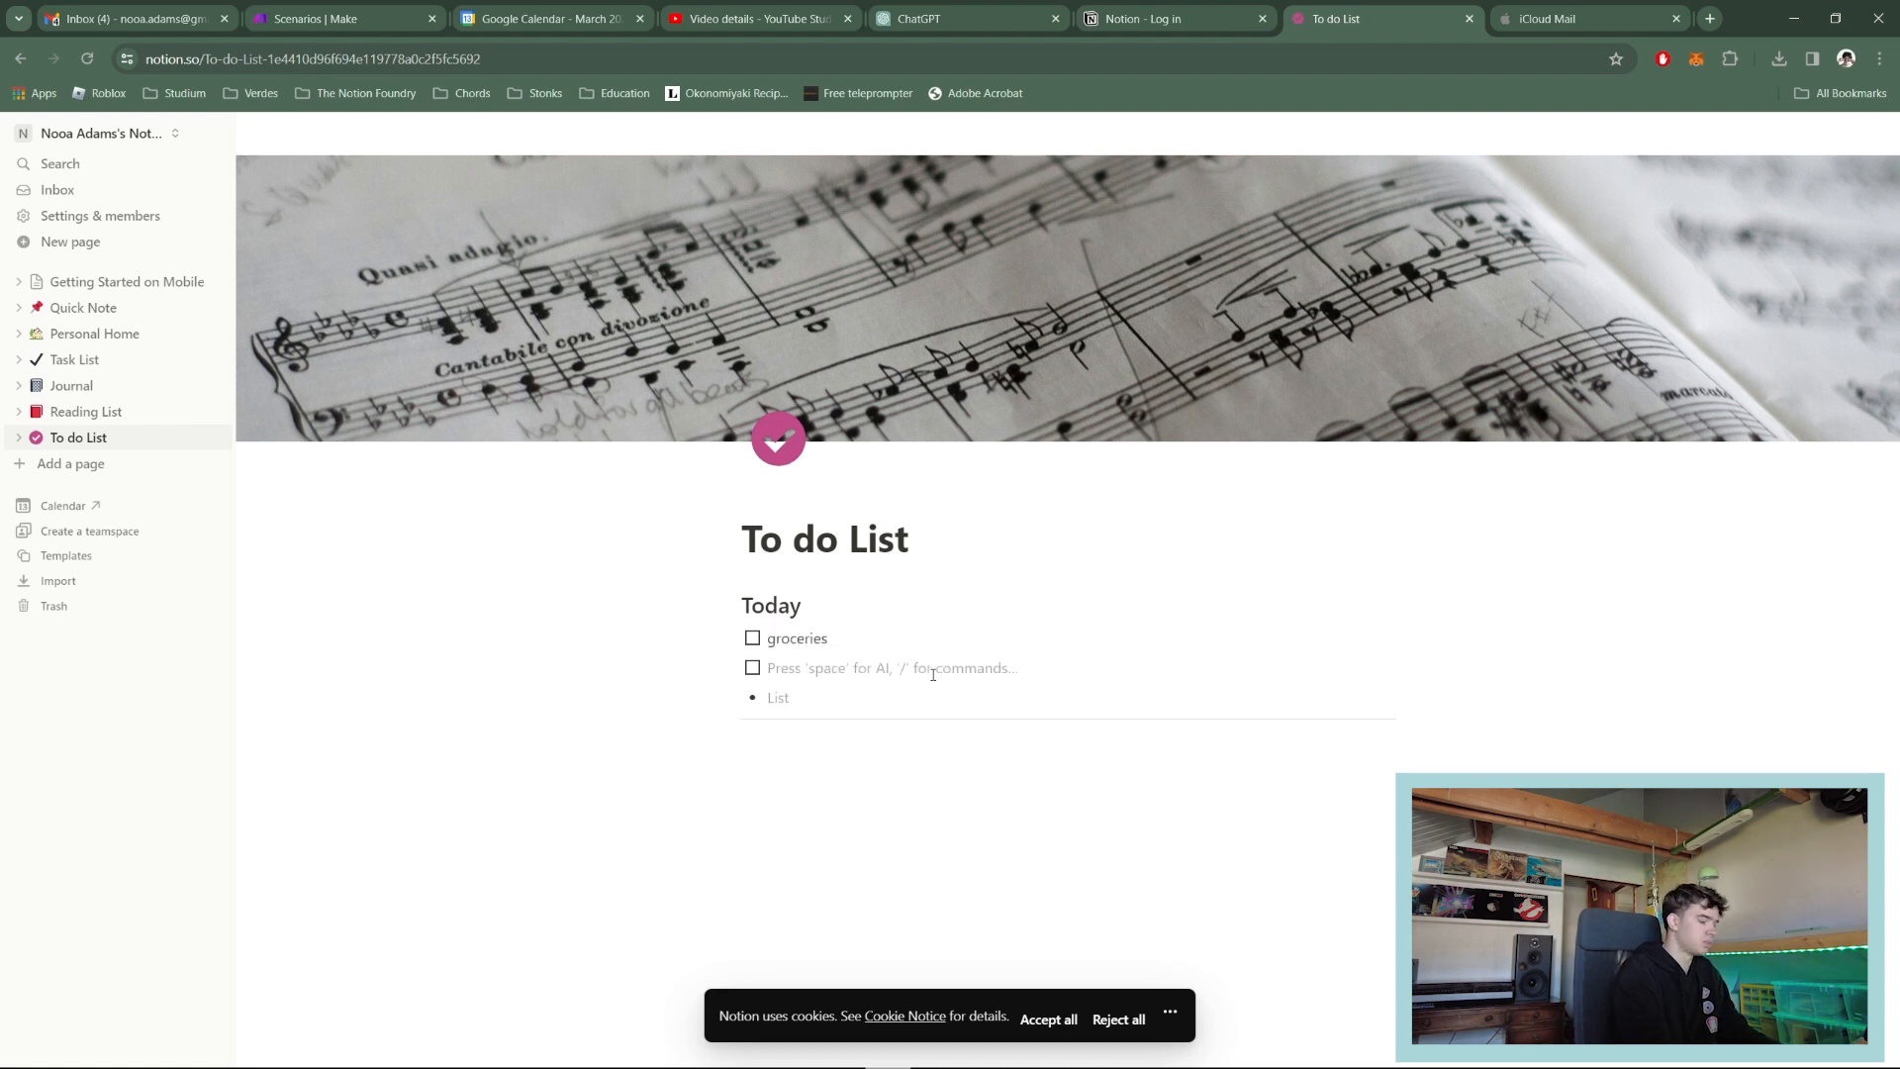
Step: Add the to-do items "buy train ticket" and "dinner with wife" below groceries
text(buy trai)
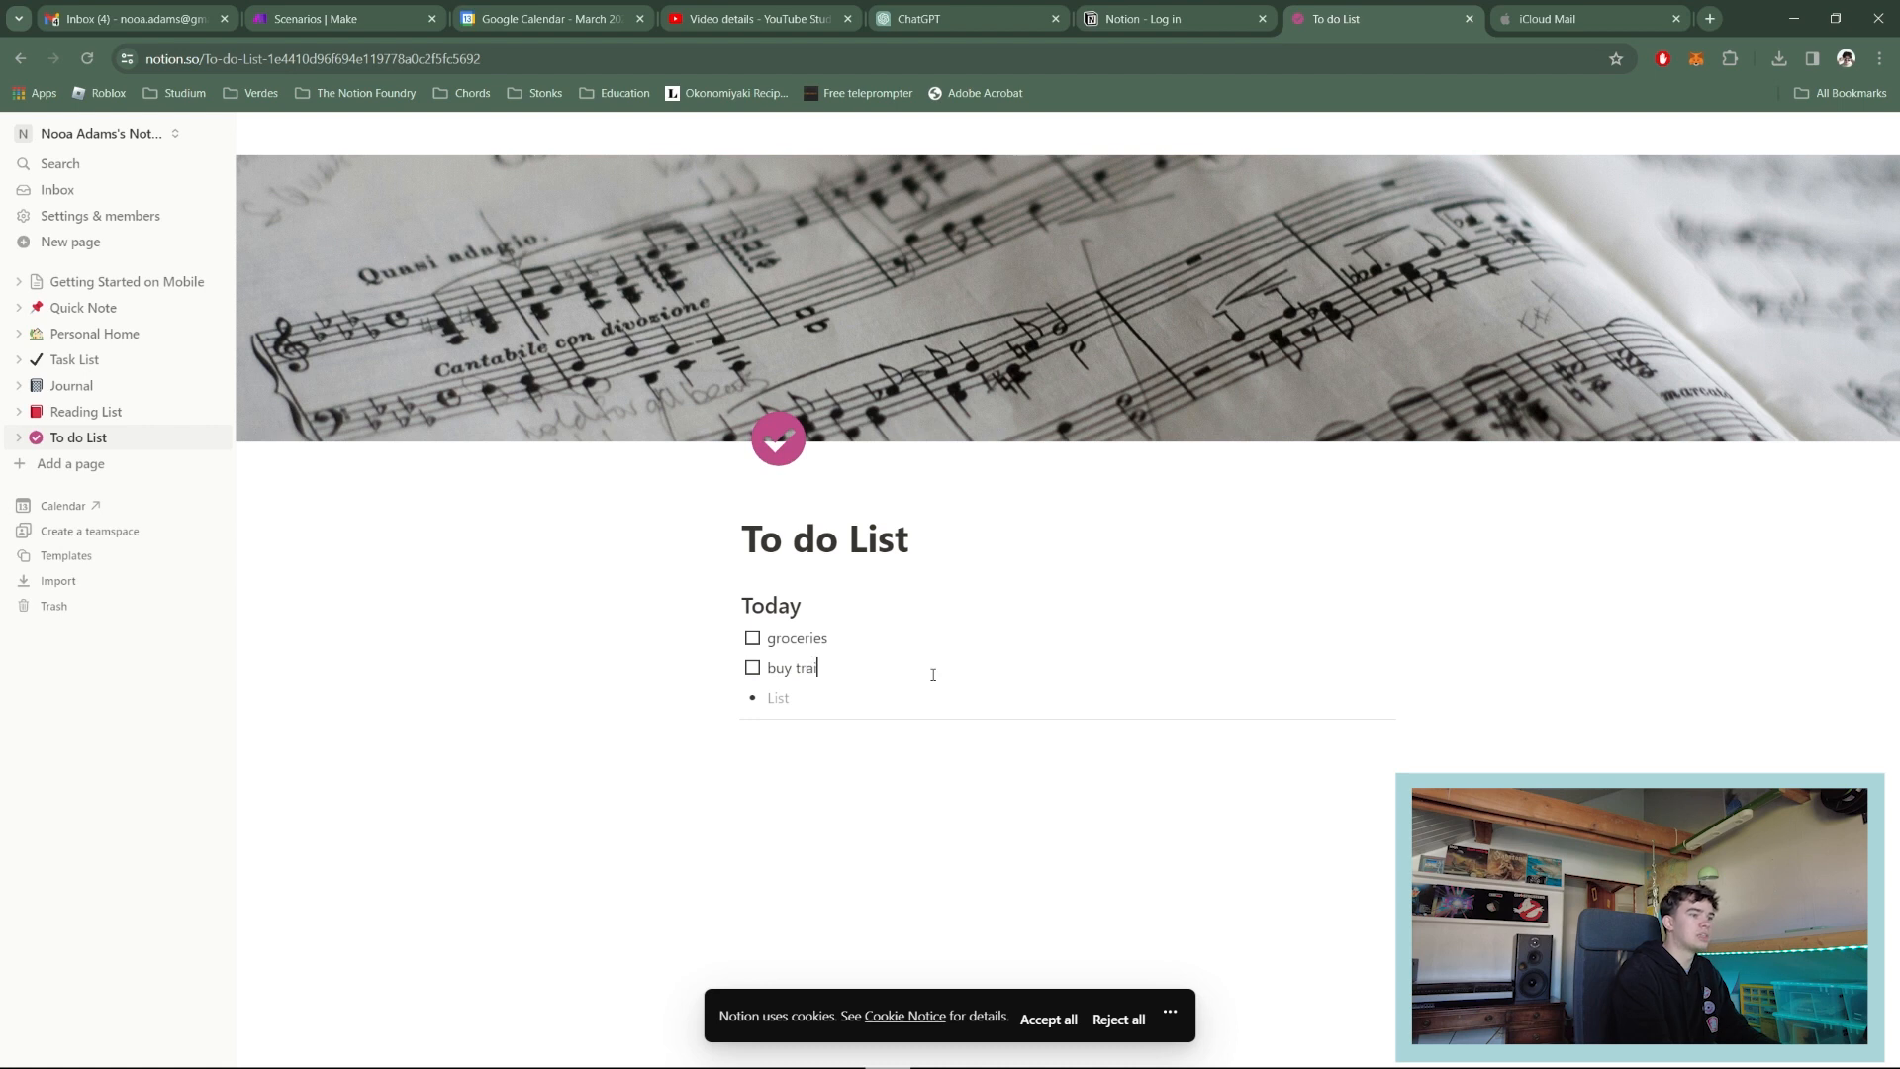
text(n ticket)
key(Return)
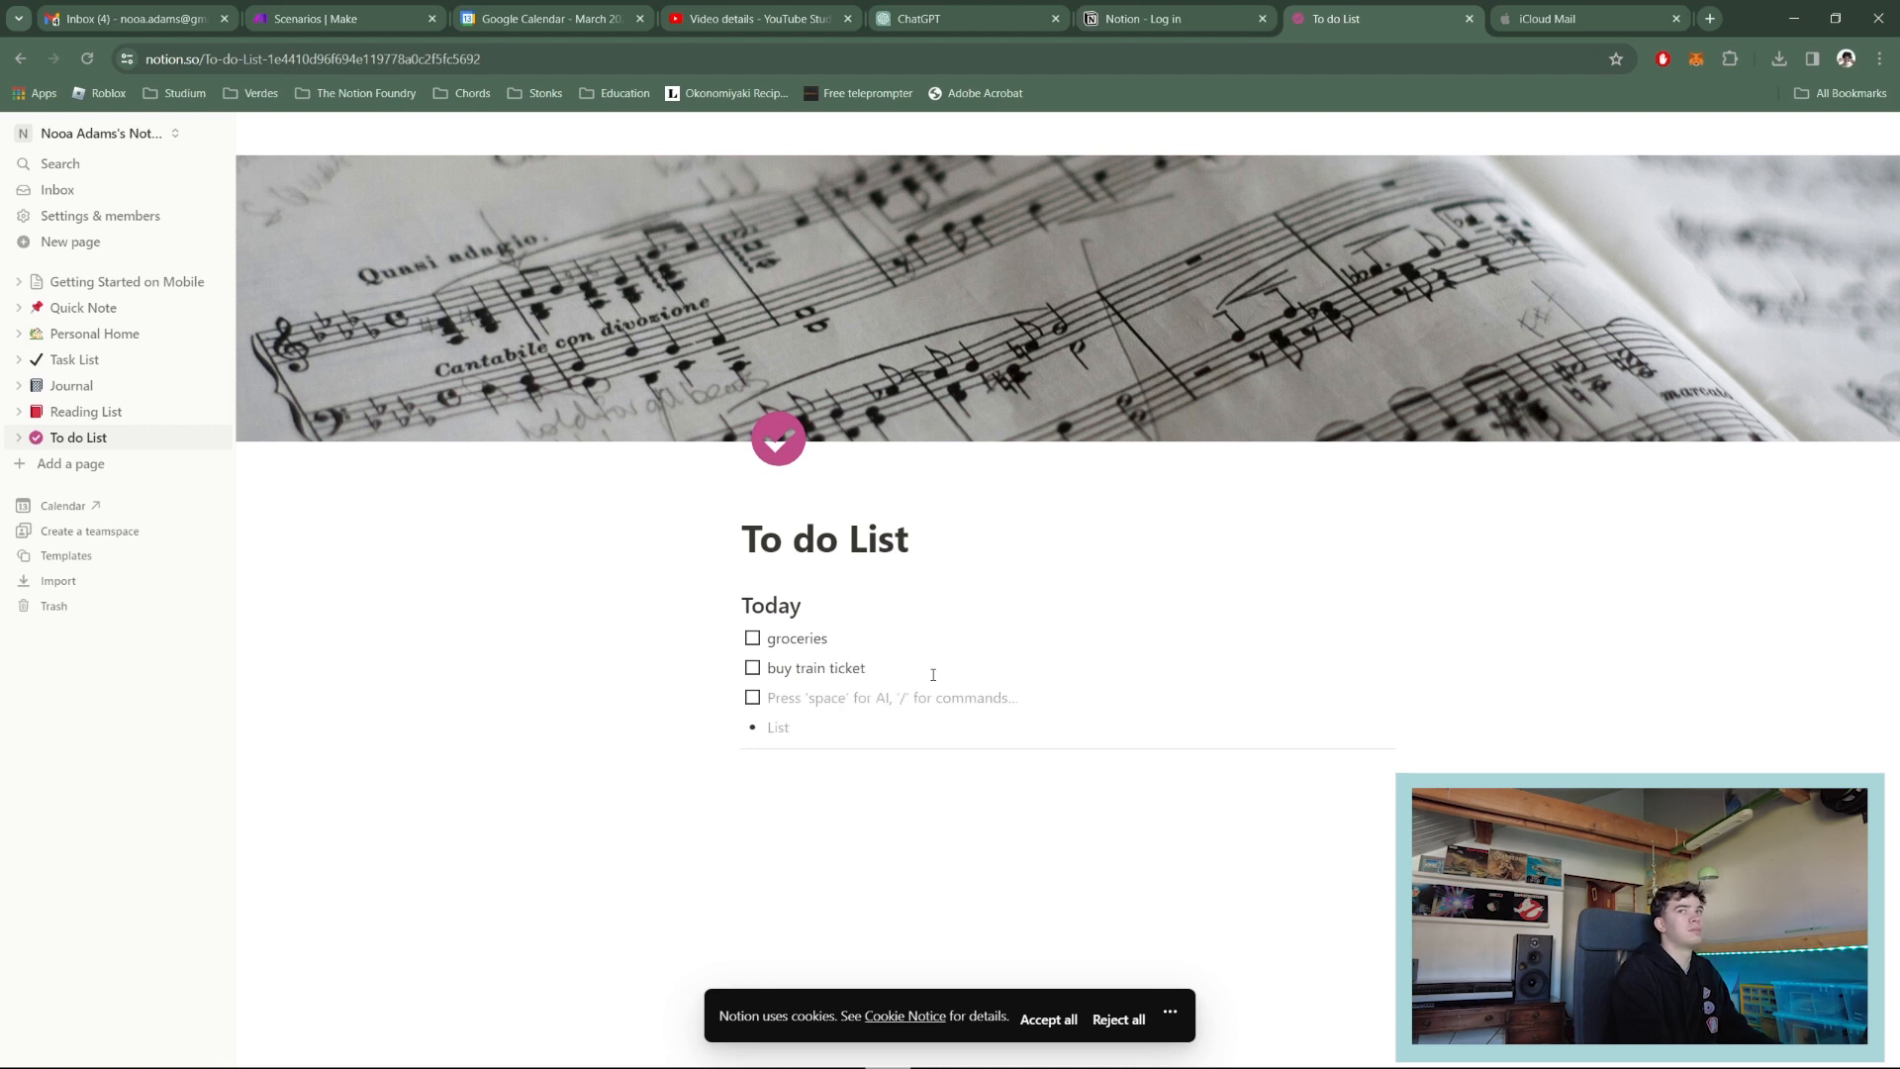
text(dinner with wife)
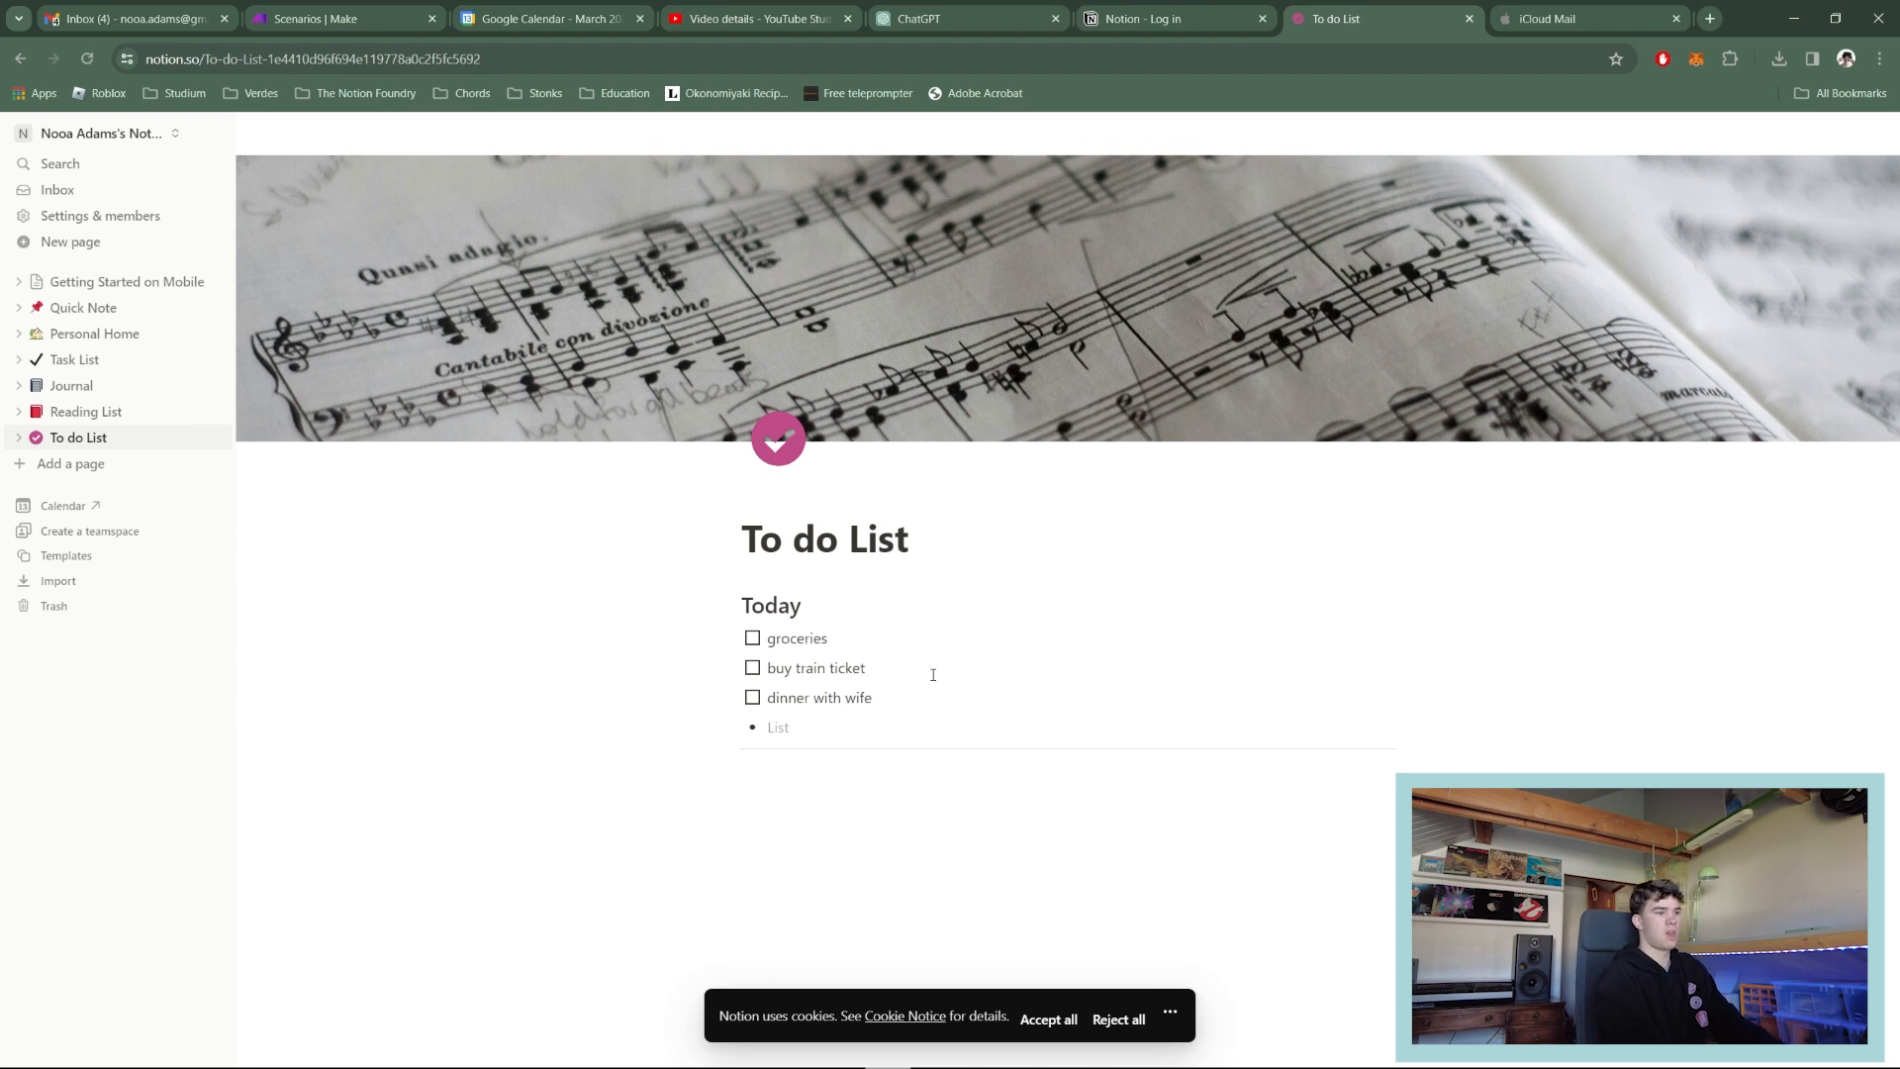
key(Return)
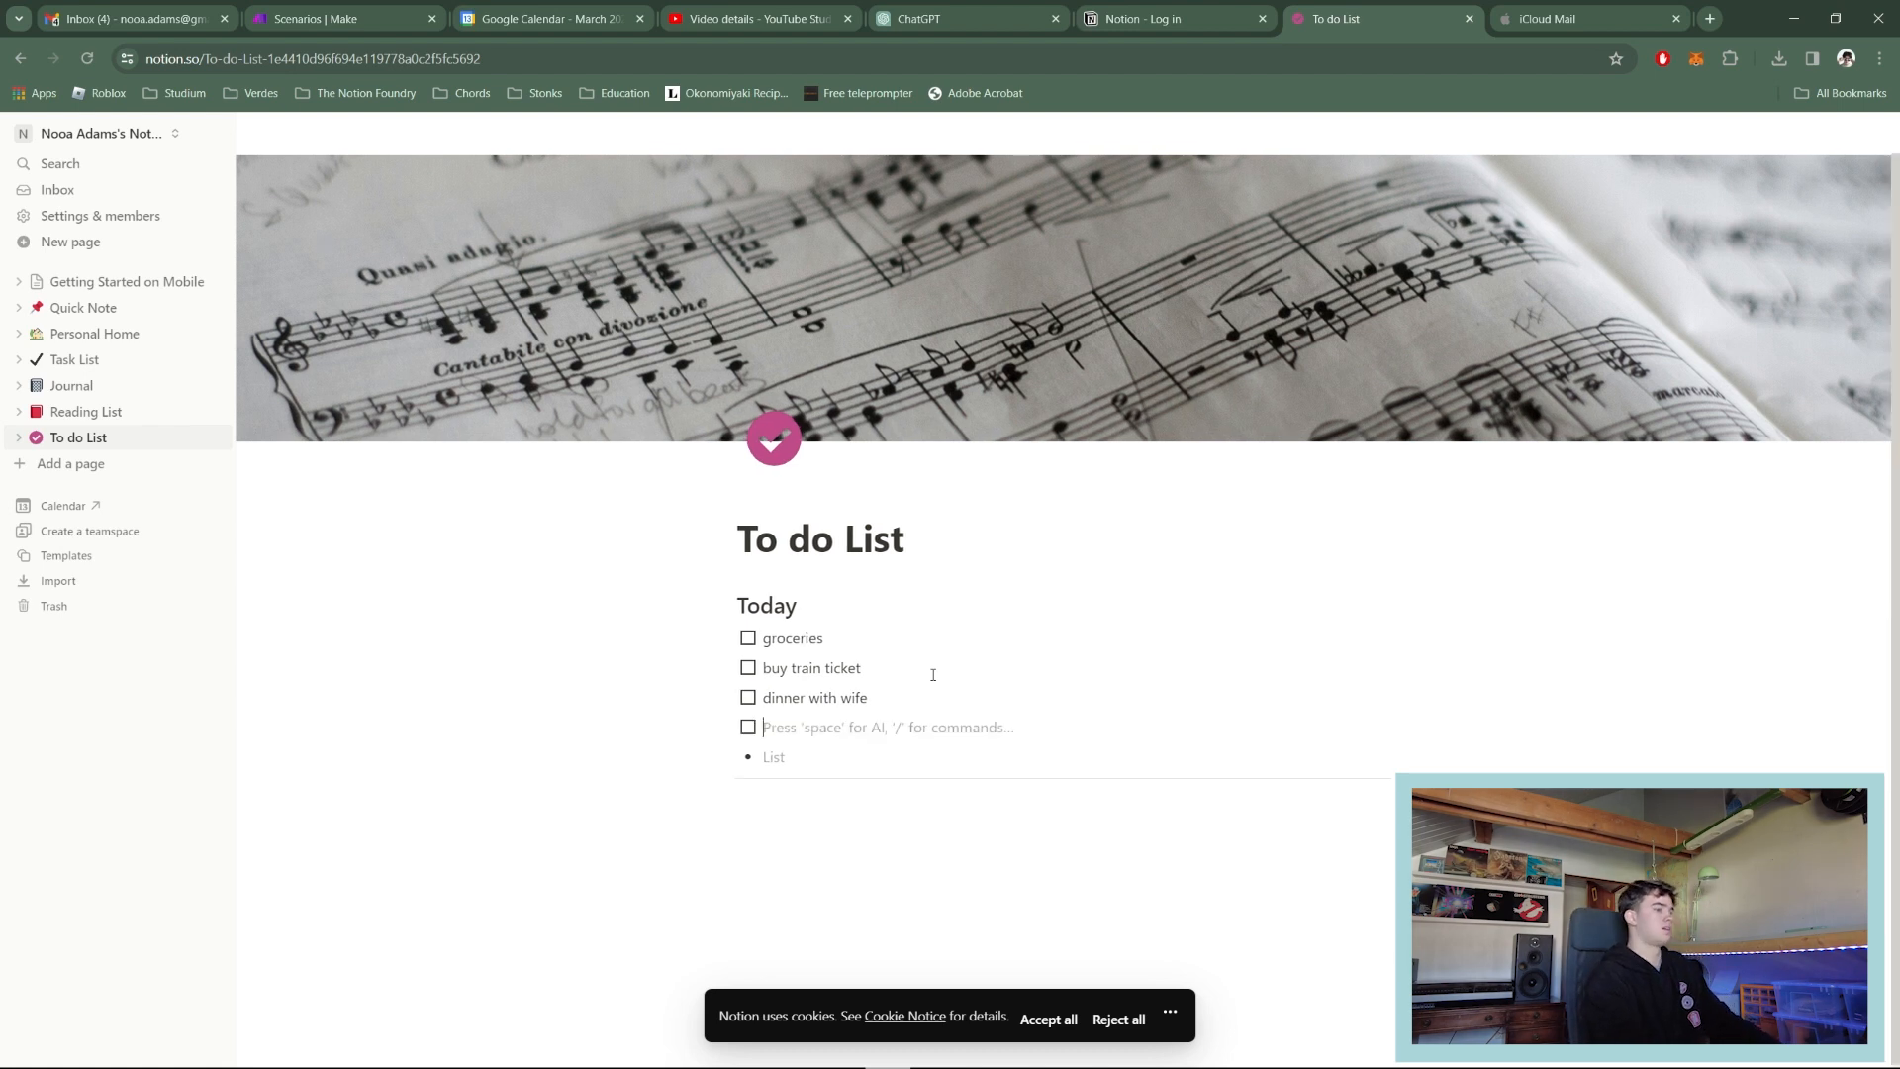
Step: Remove the empty bullet and the spare empty checkbox between "dinner with wife" and the divider
key(Down)
key(BackSpace)
key(BackSpace)
key(BackSpace)
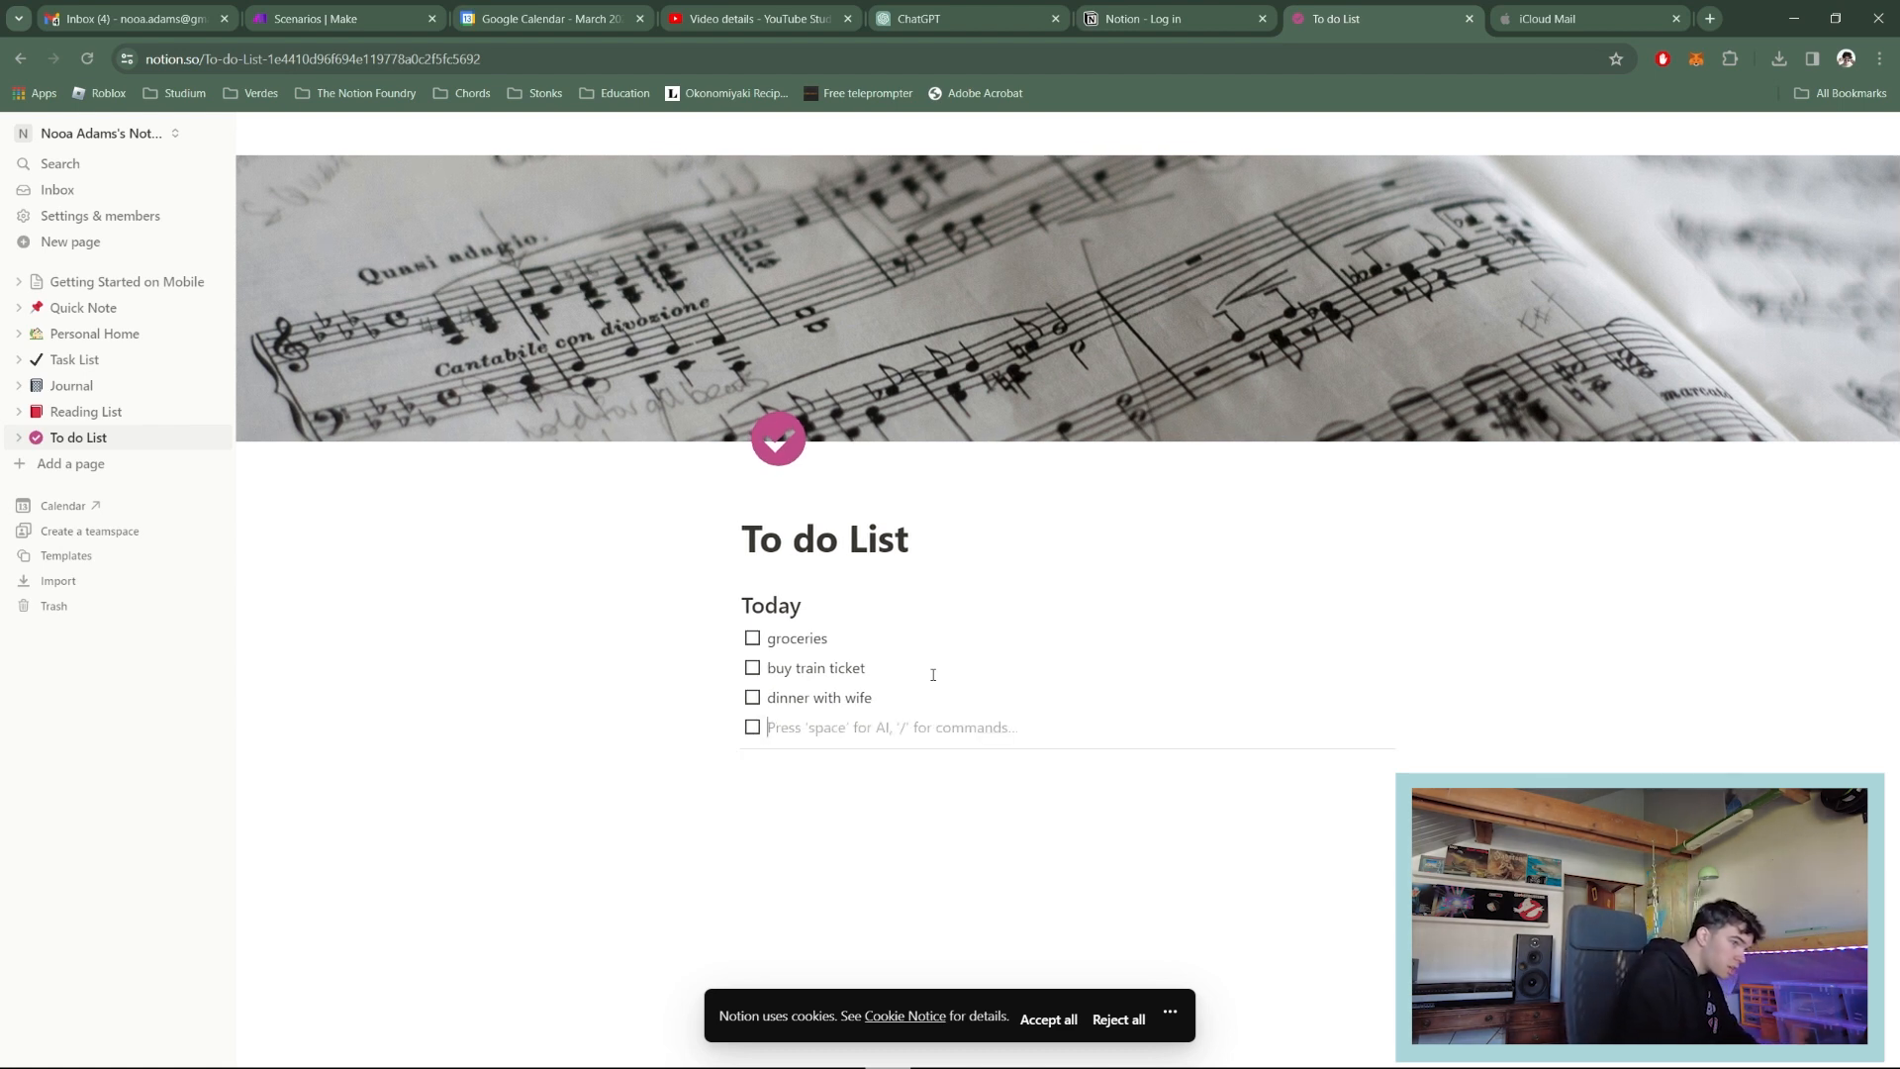
key(BackSpace)
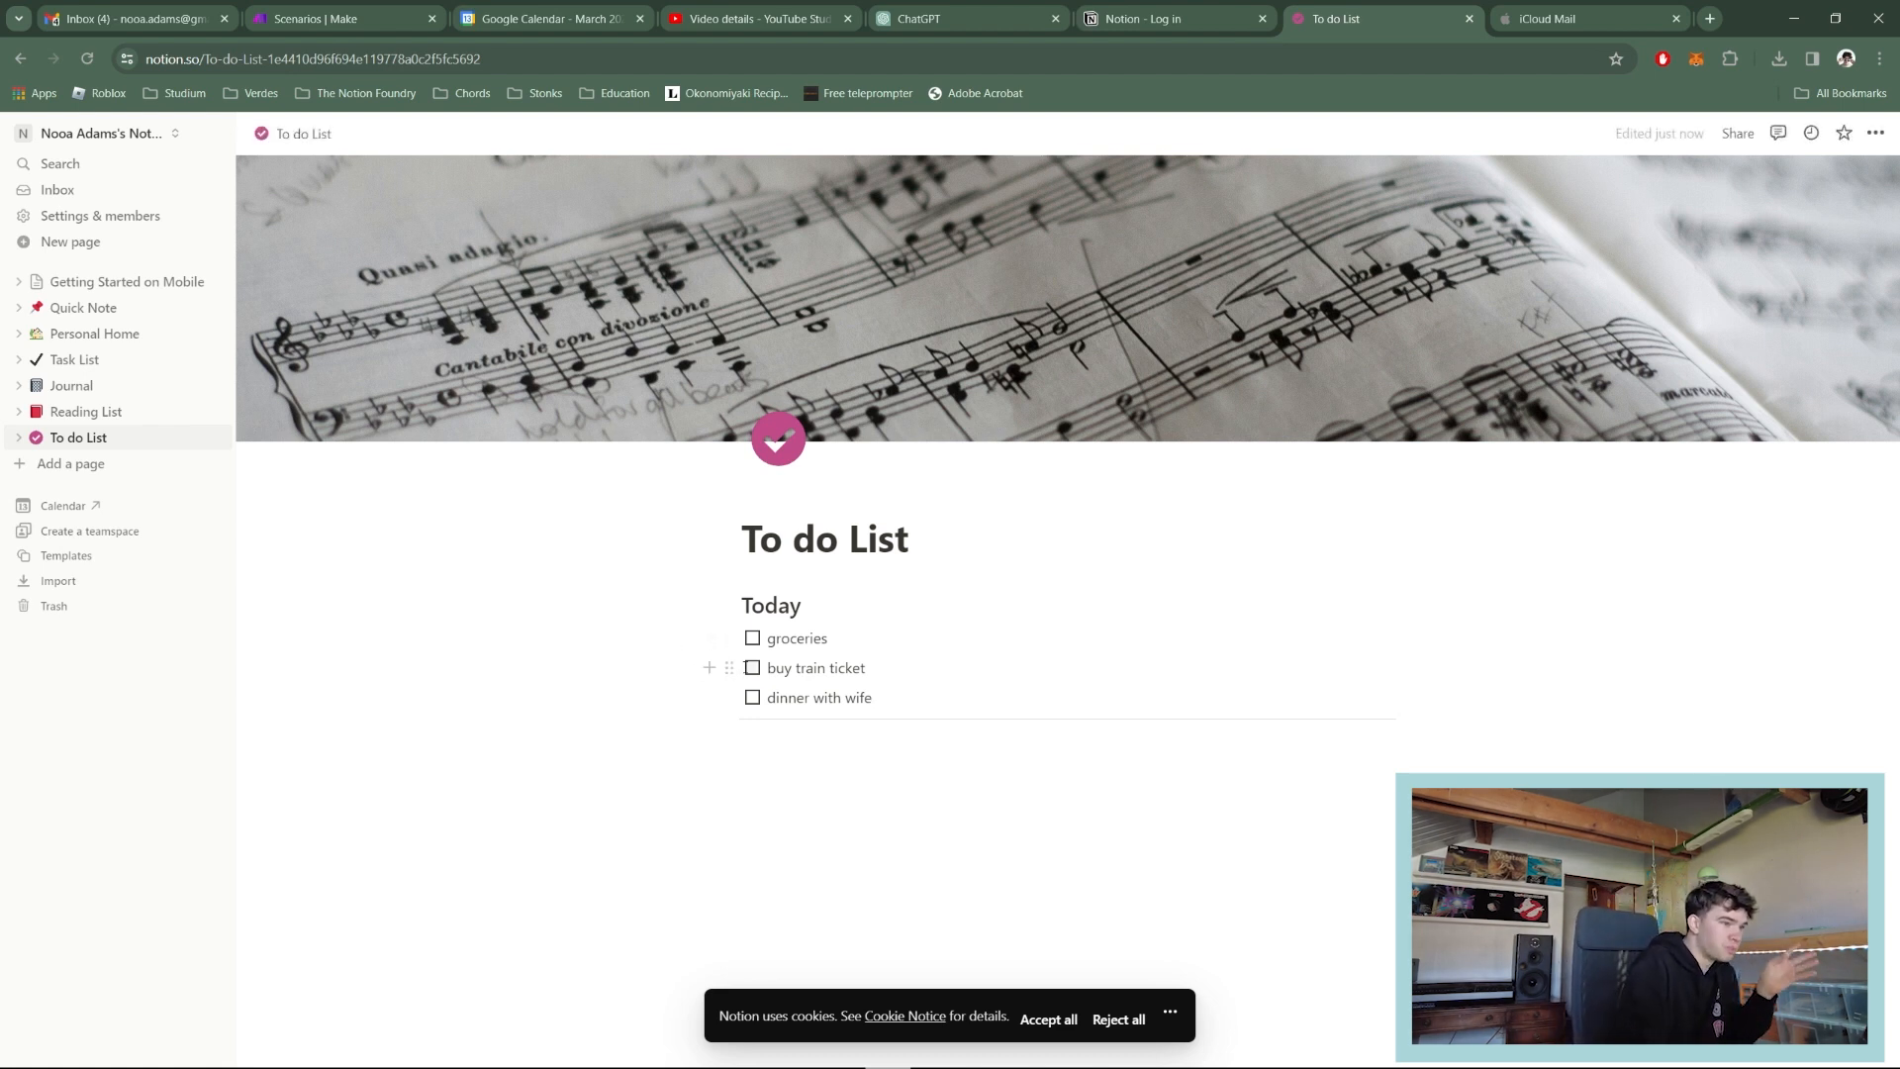
Step: Arrange the three to-do items in side-by-side columns and add an empty line below the divider
drag(728, 667, 1418, 643)
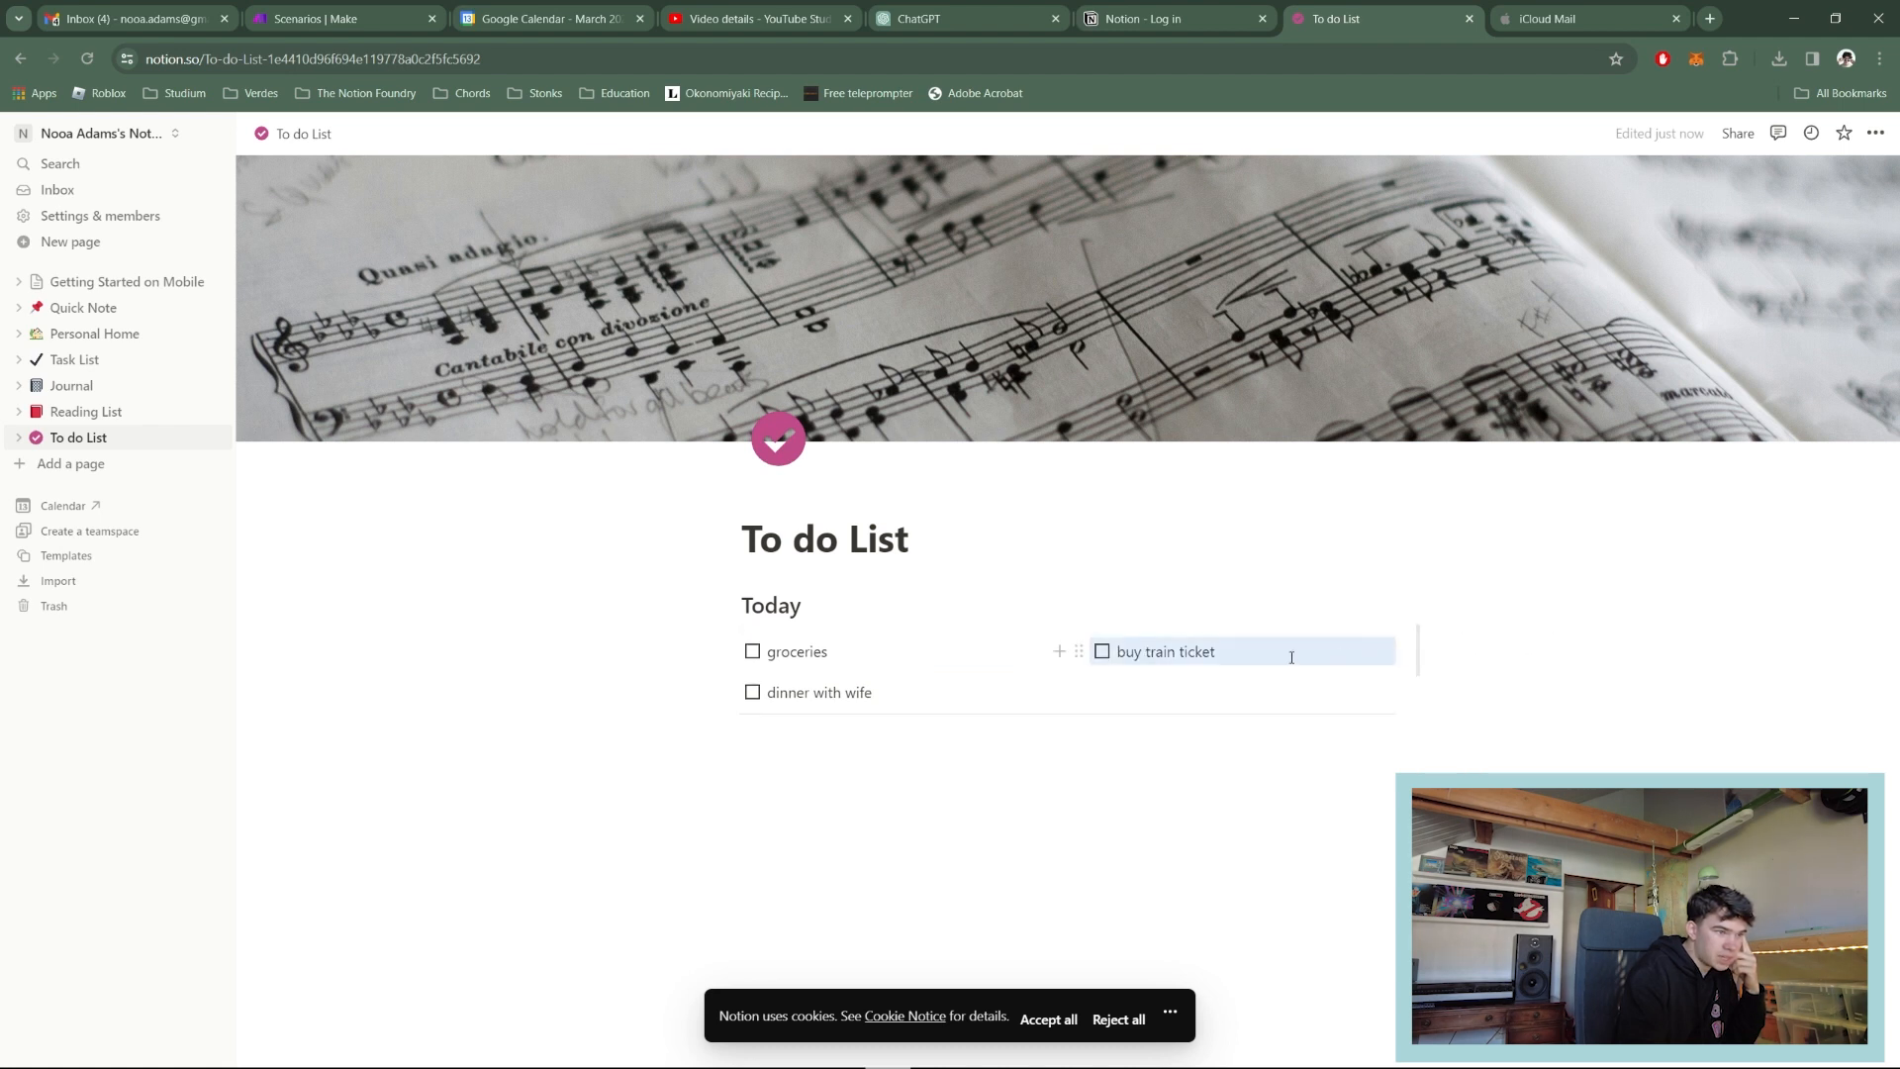
drag(729, 692, 1406, 659)
click(974, 725)
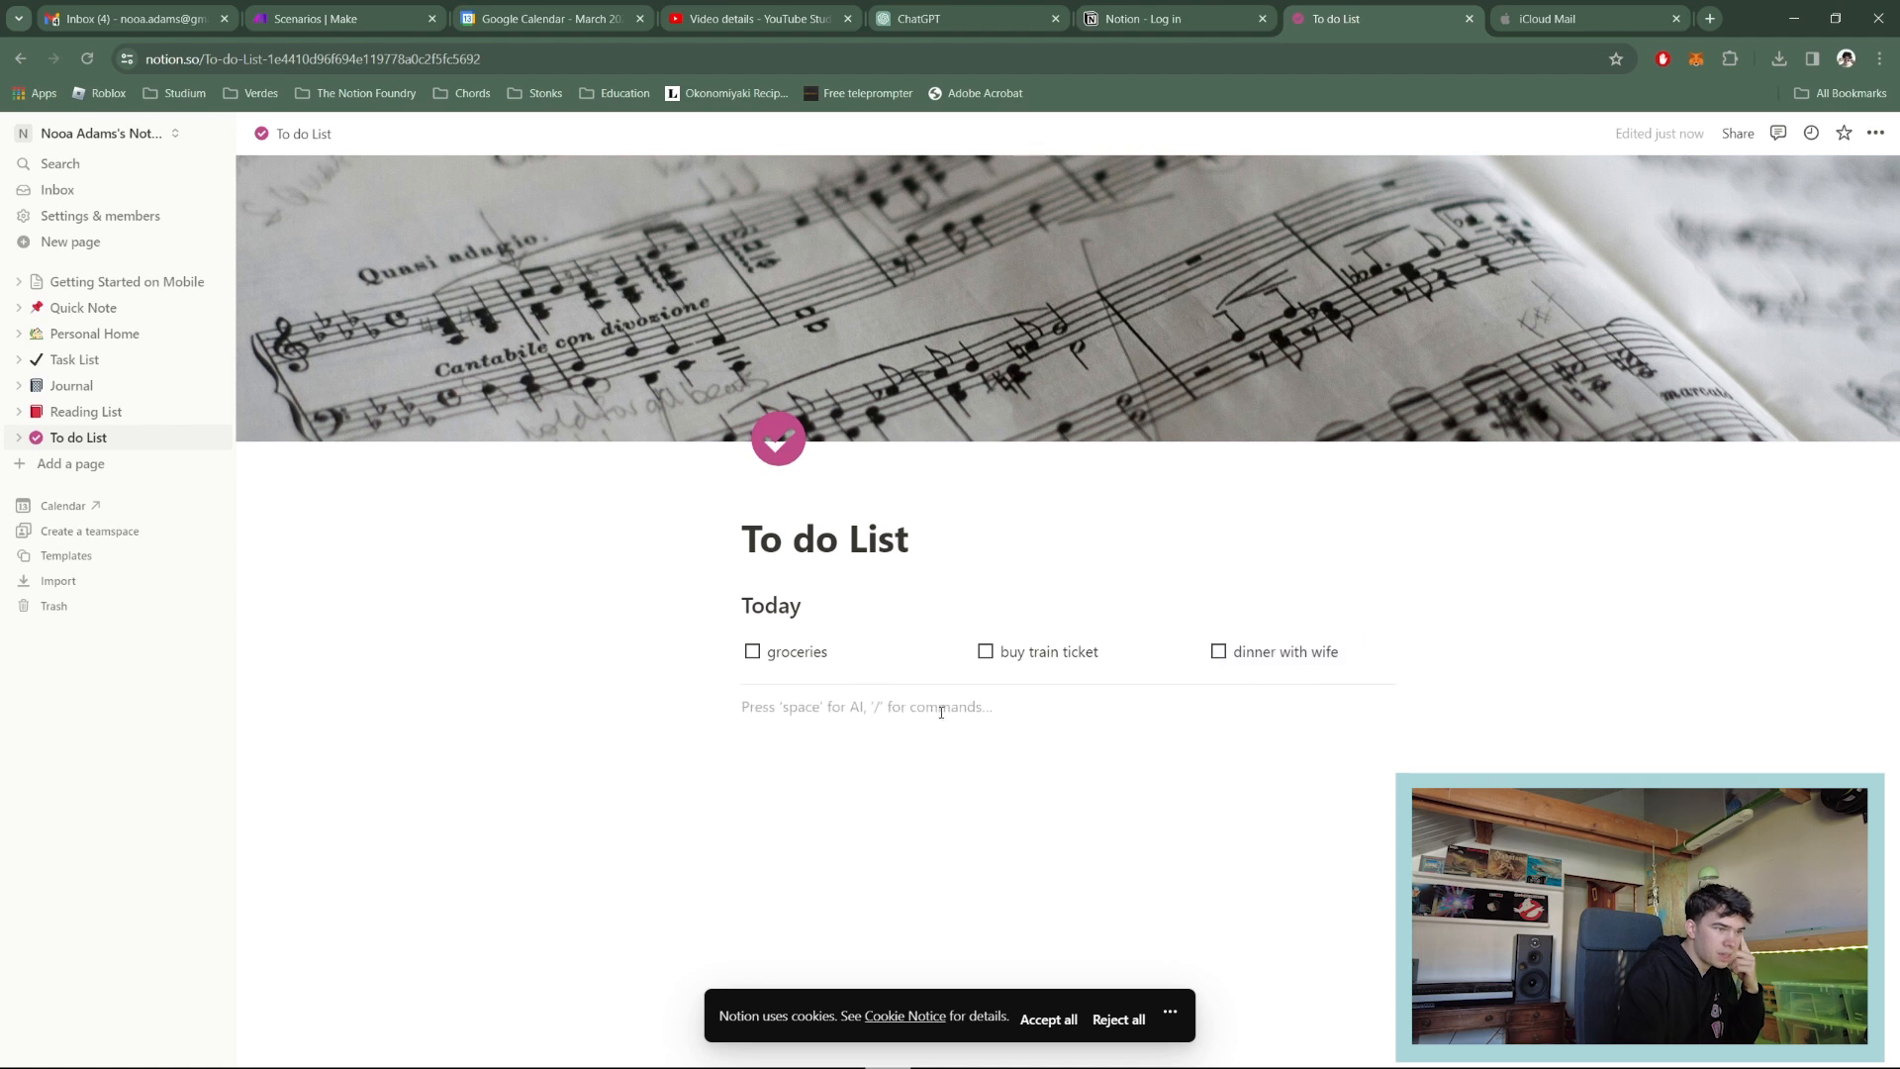
Step: Duplicate the whole Today section, including its heading, three to-do columns, divider and empty line
drag(610, 598, 979, 722)
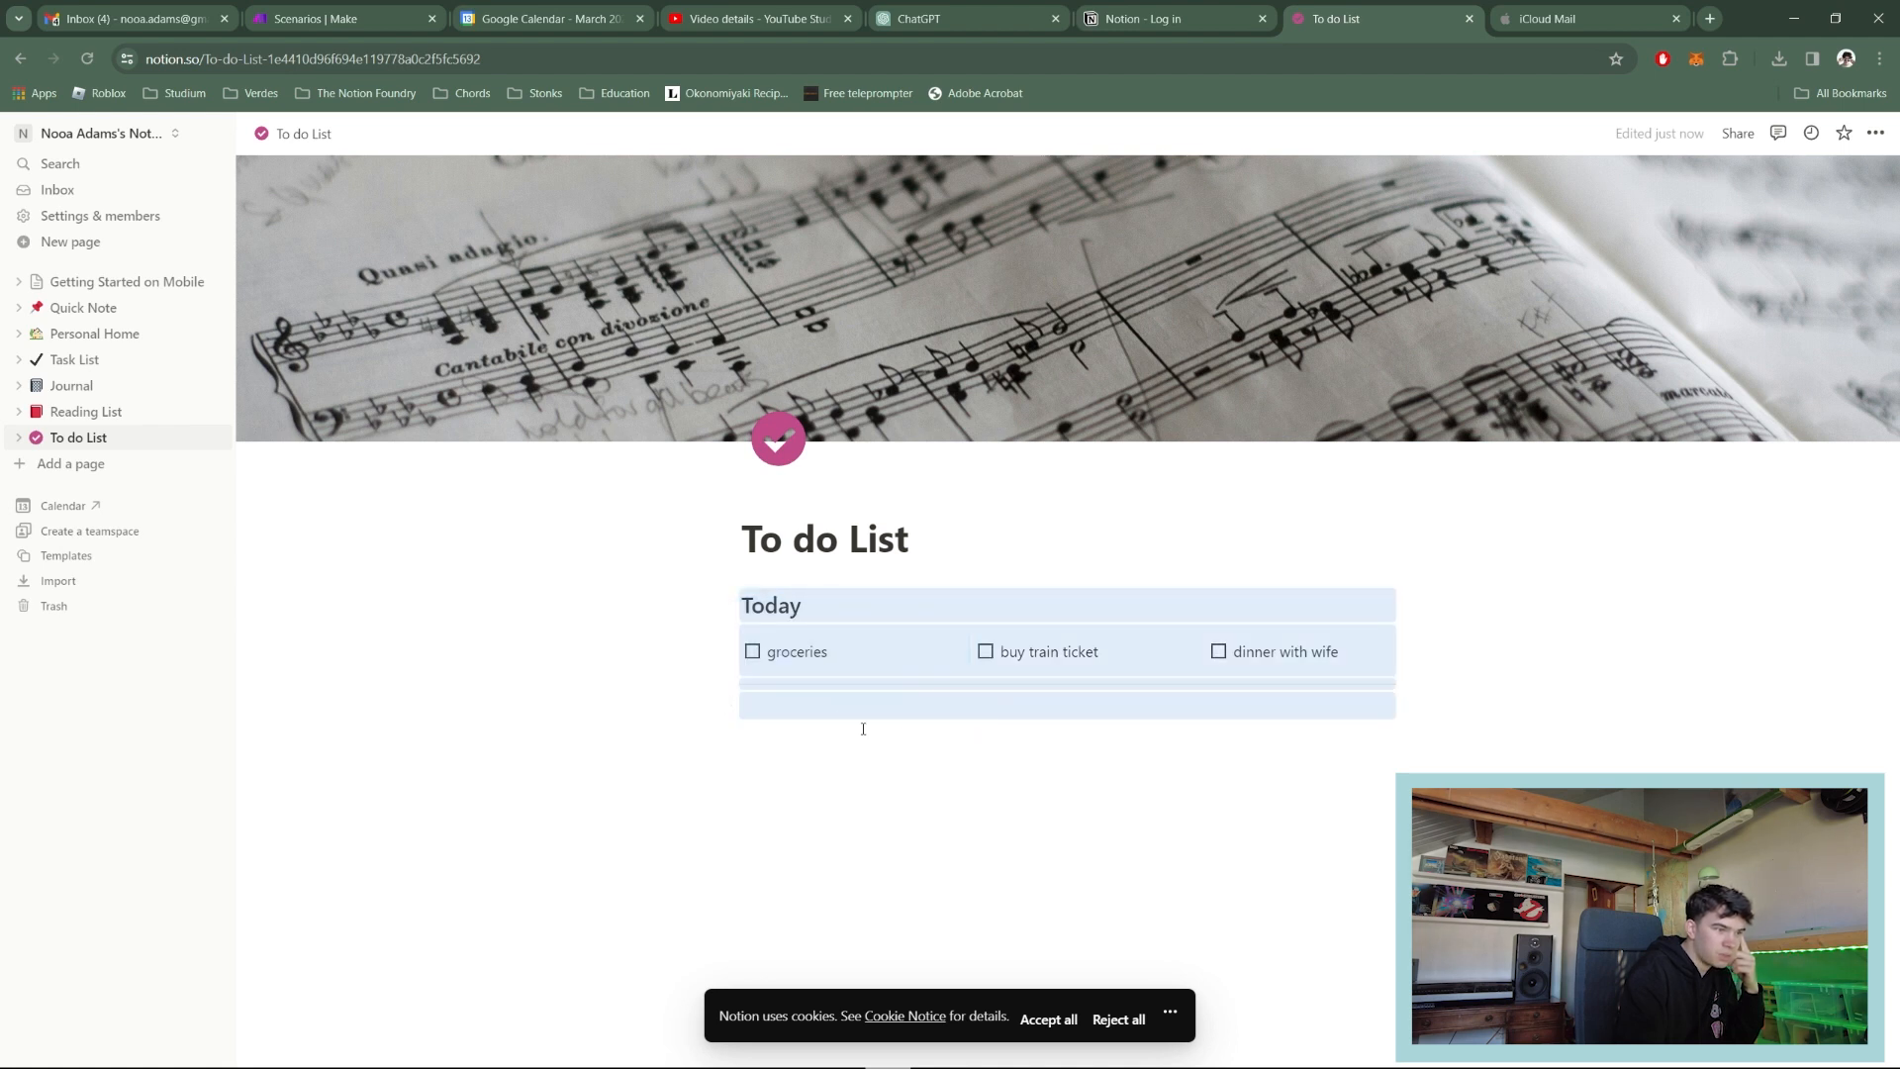
drag(730, 603, 693, 626)
click(729, 605)
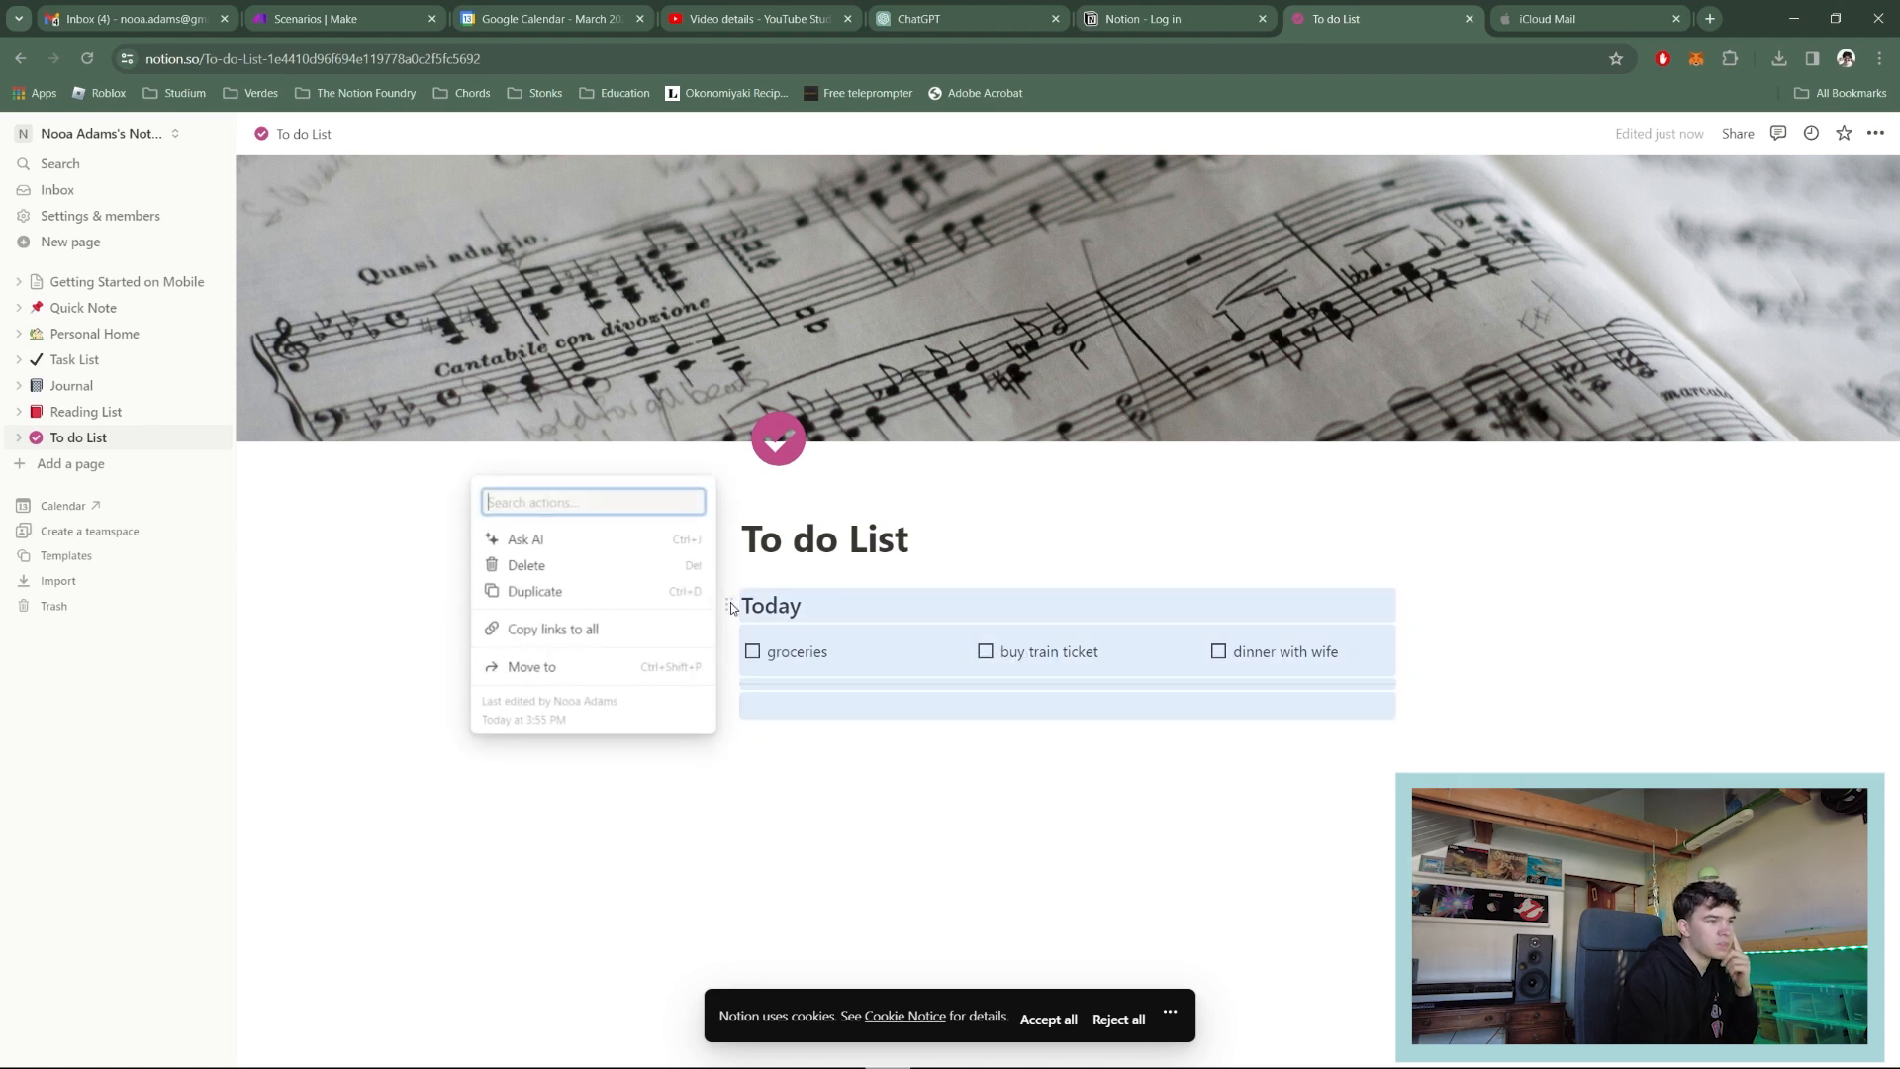
click(593, 601)
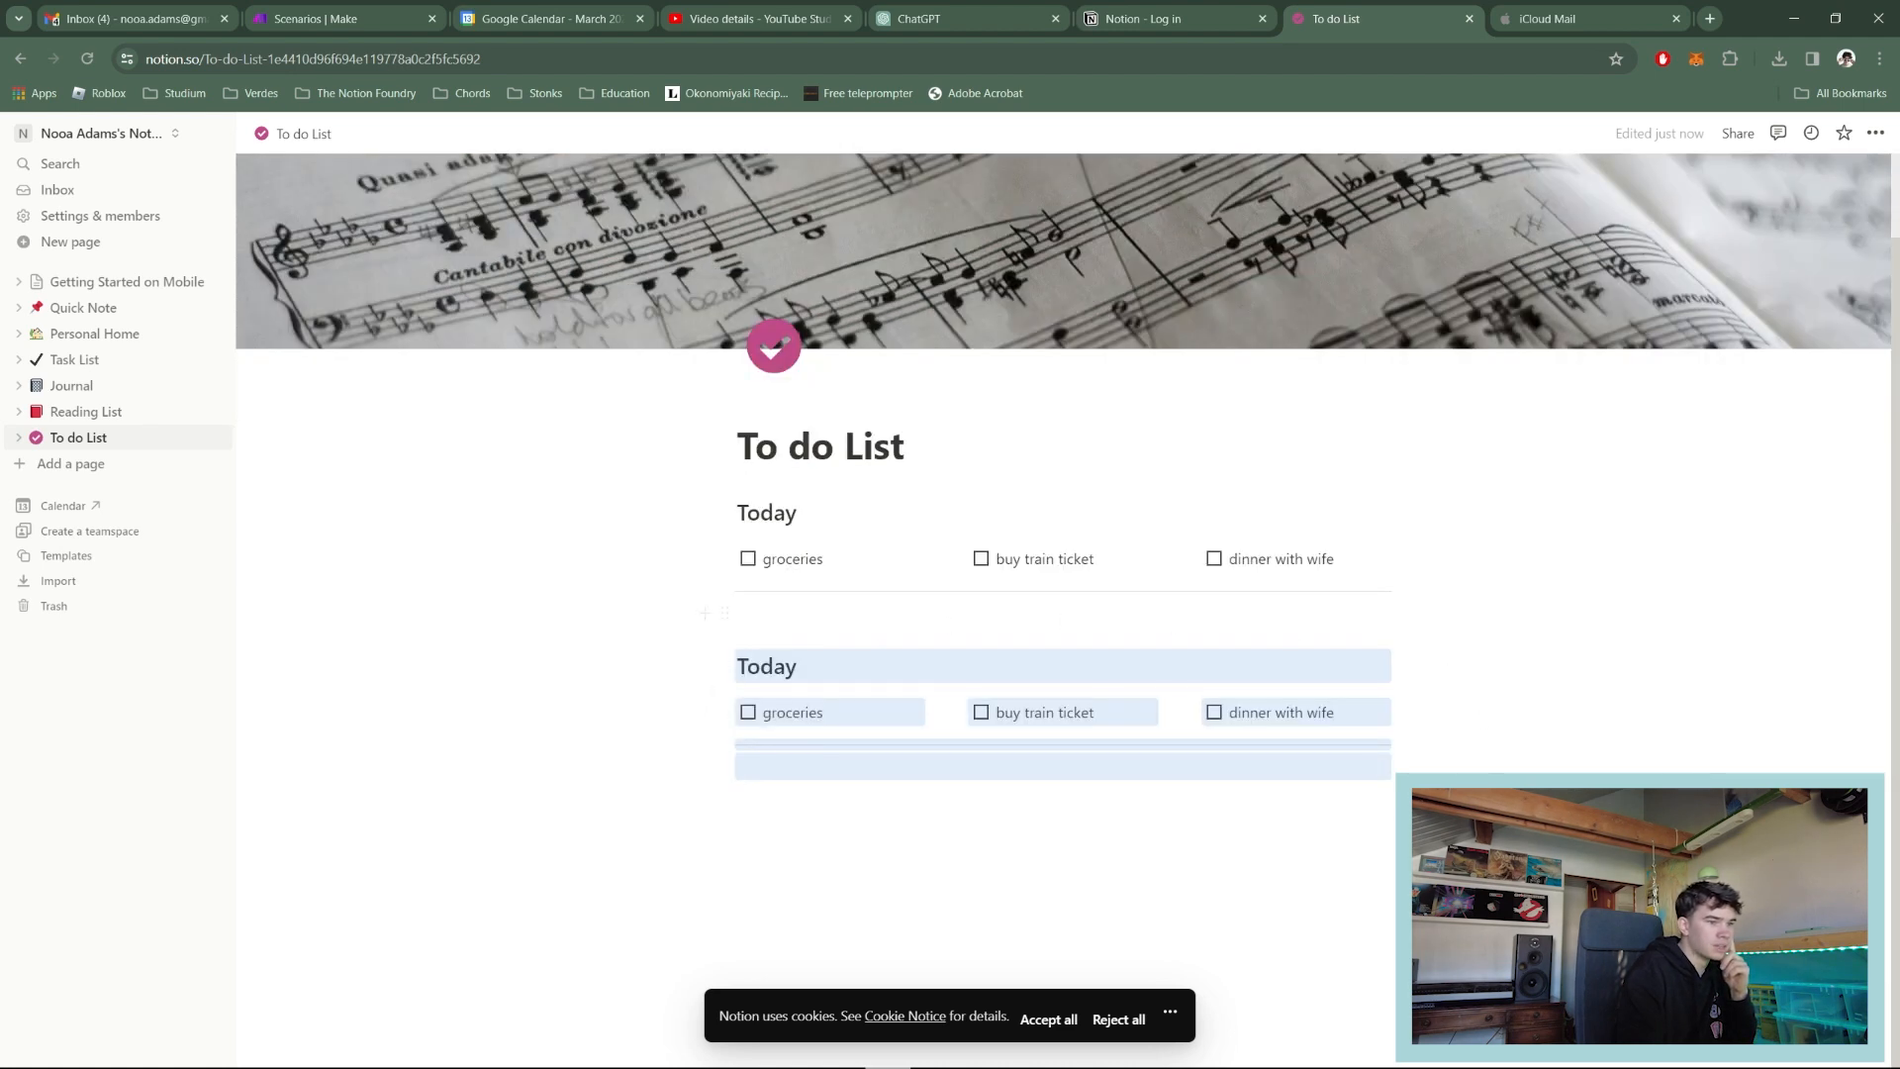
Step: Rename the heading of the duplicated section to "Tomorrow"
click(727, 667)
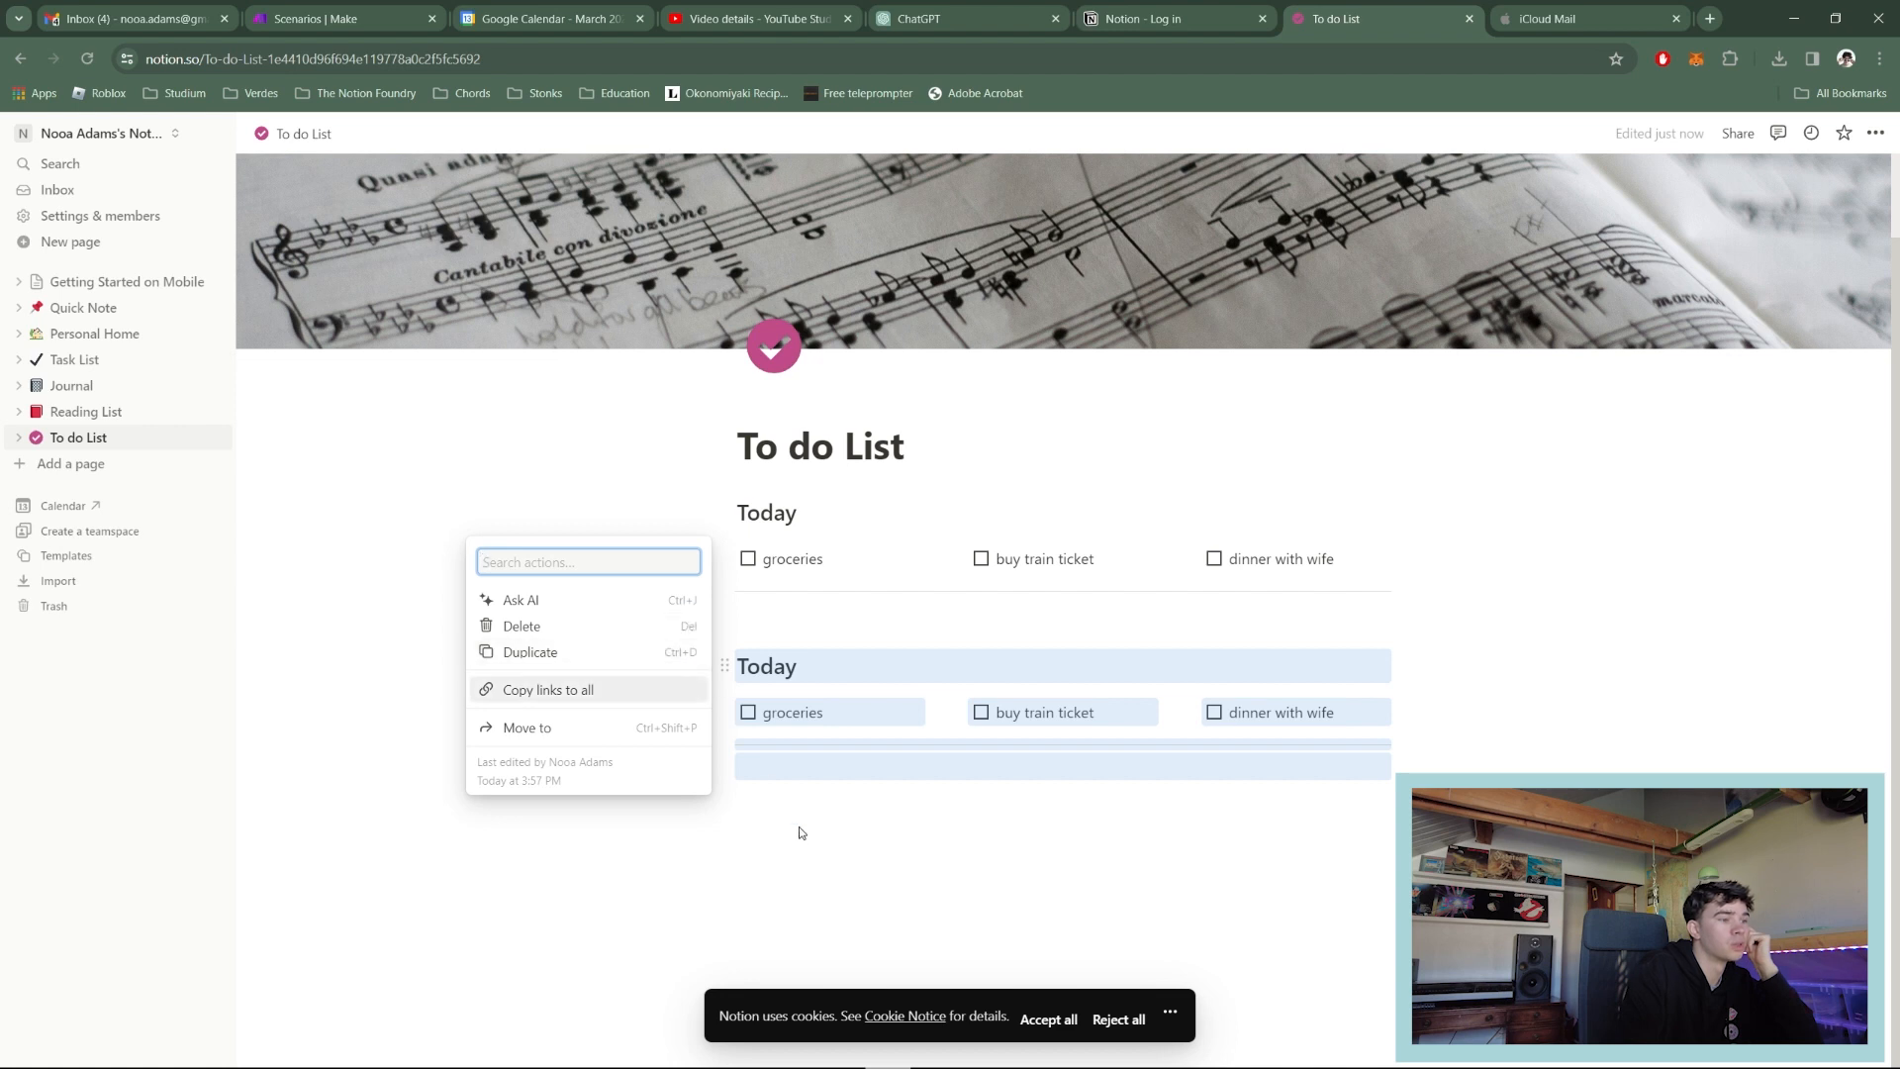
click(911, 848)
click(798, 666)
key(BackSpace)
key(BackSpace)
key(BackSpace)
text(morrow)
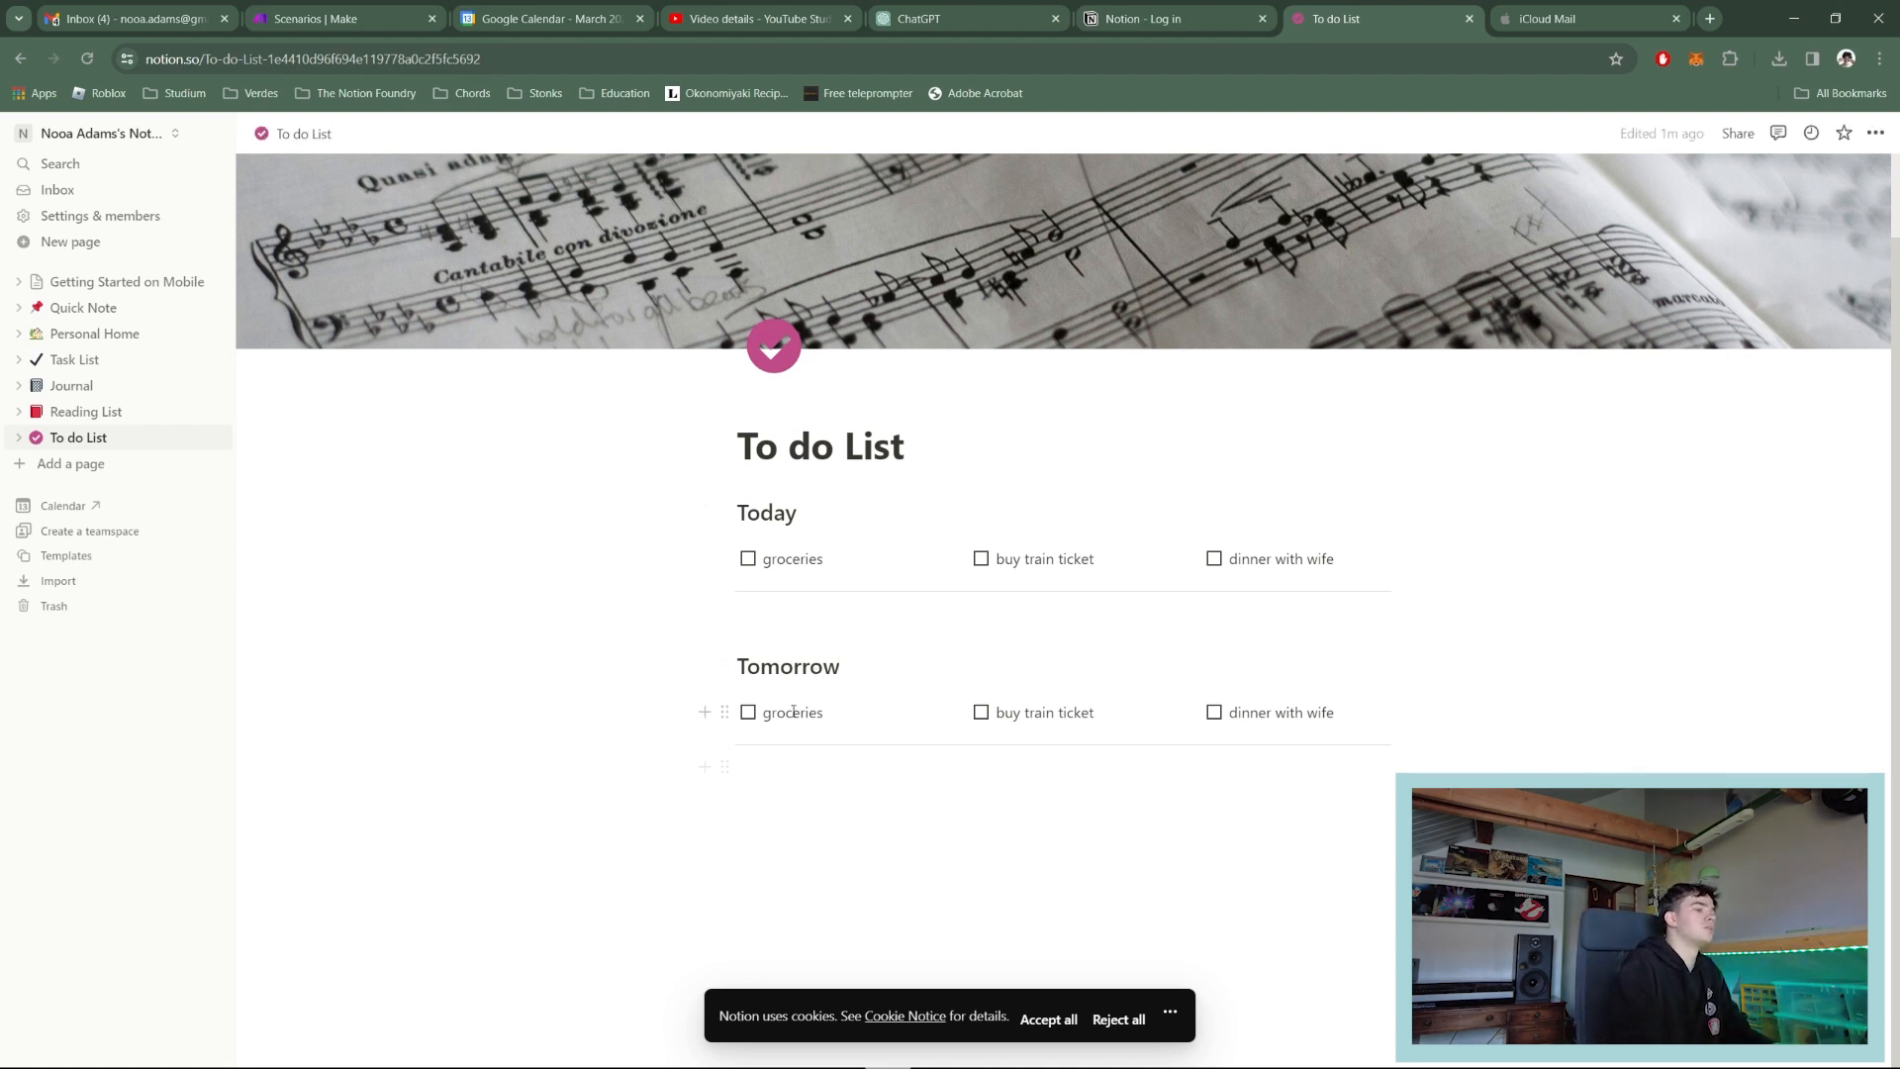
Step: Insert an image block below the Tomorrow section's divider using the Unsplash photo of a pink flower on a blue-green background
click(765, 773)
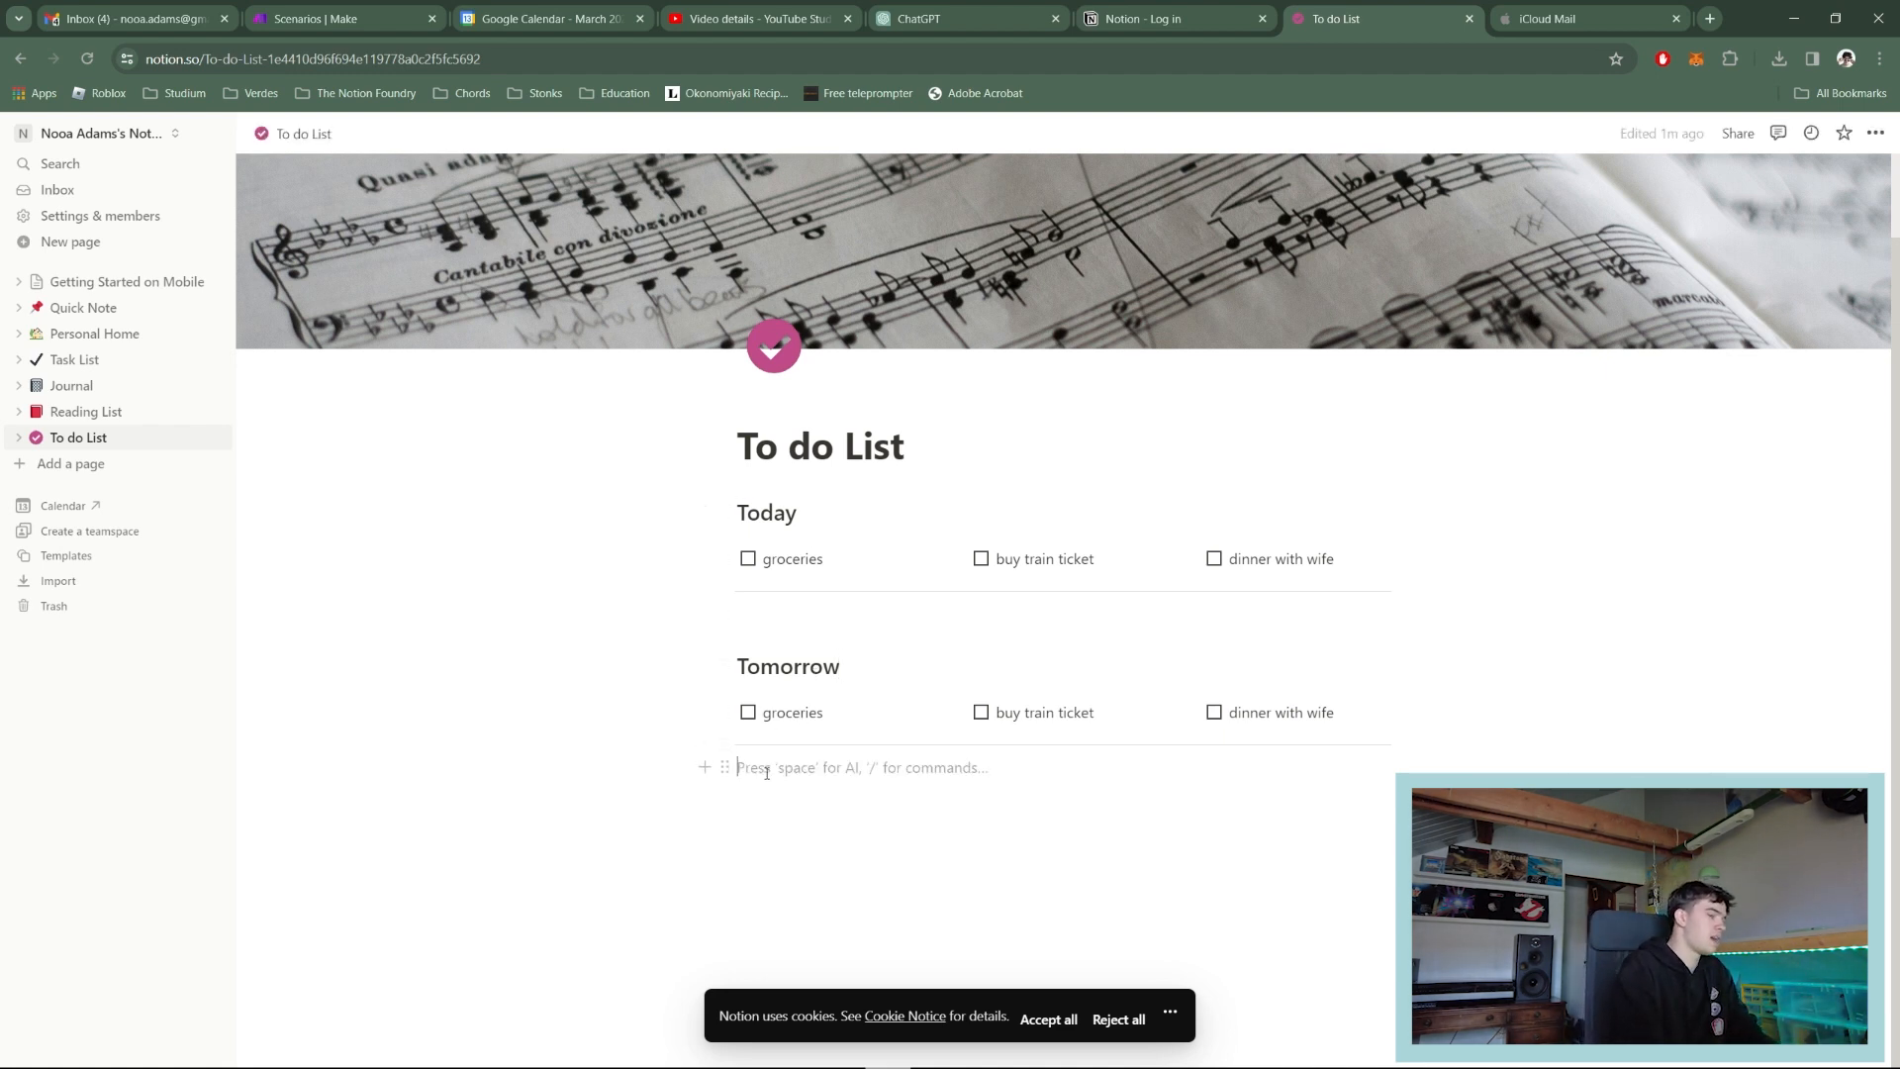
text(/)
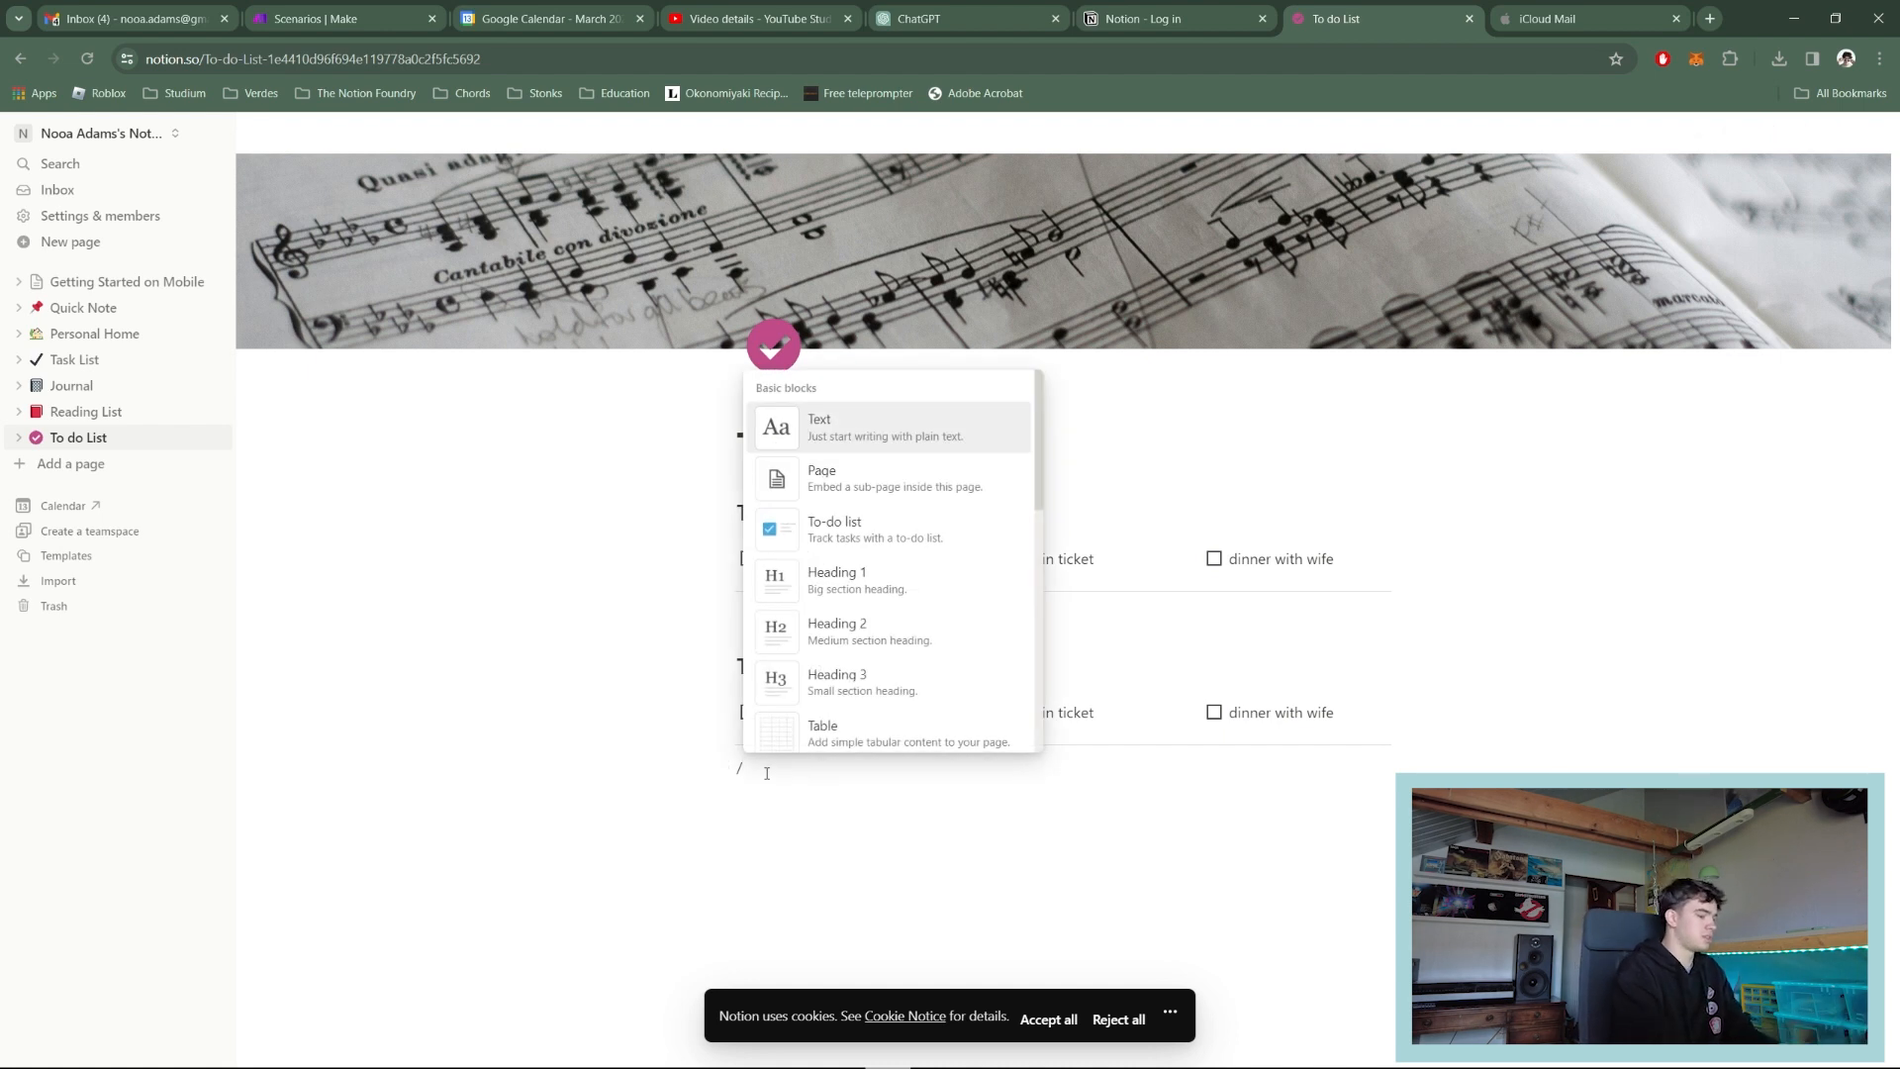
text(im)
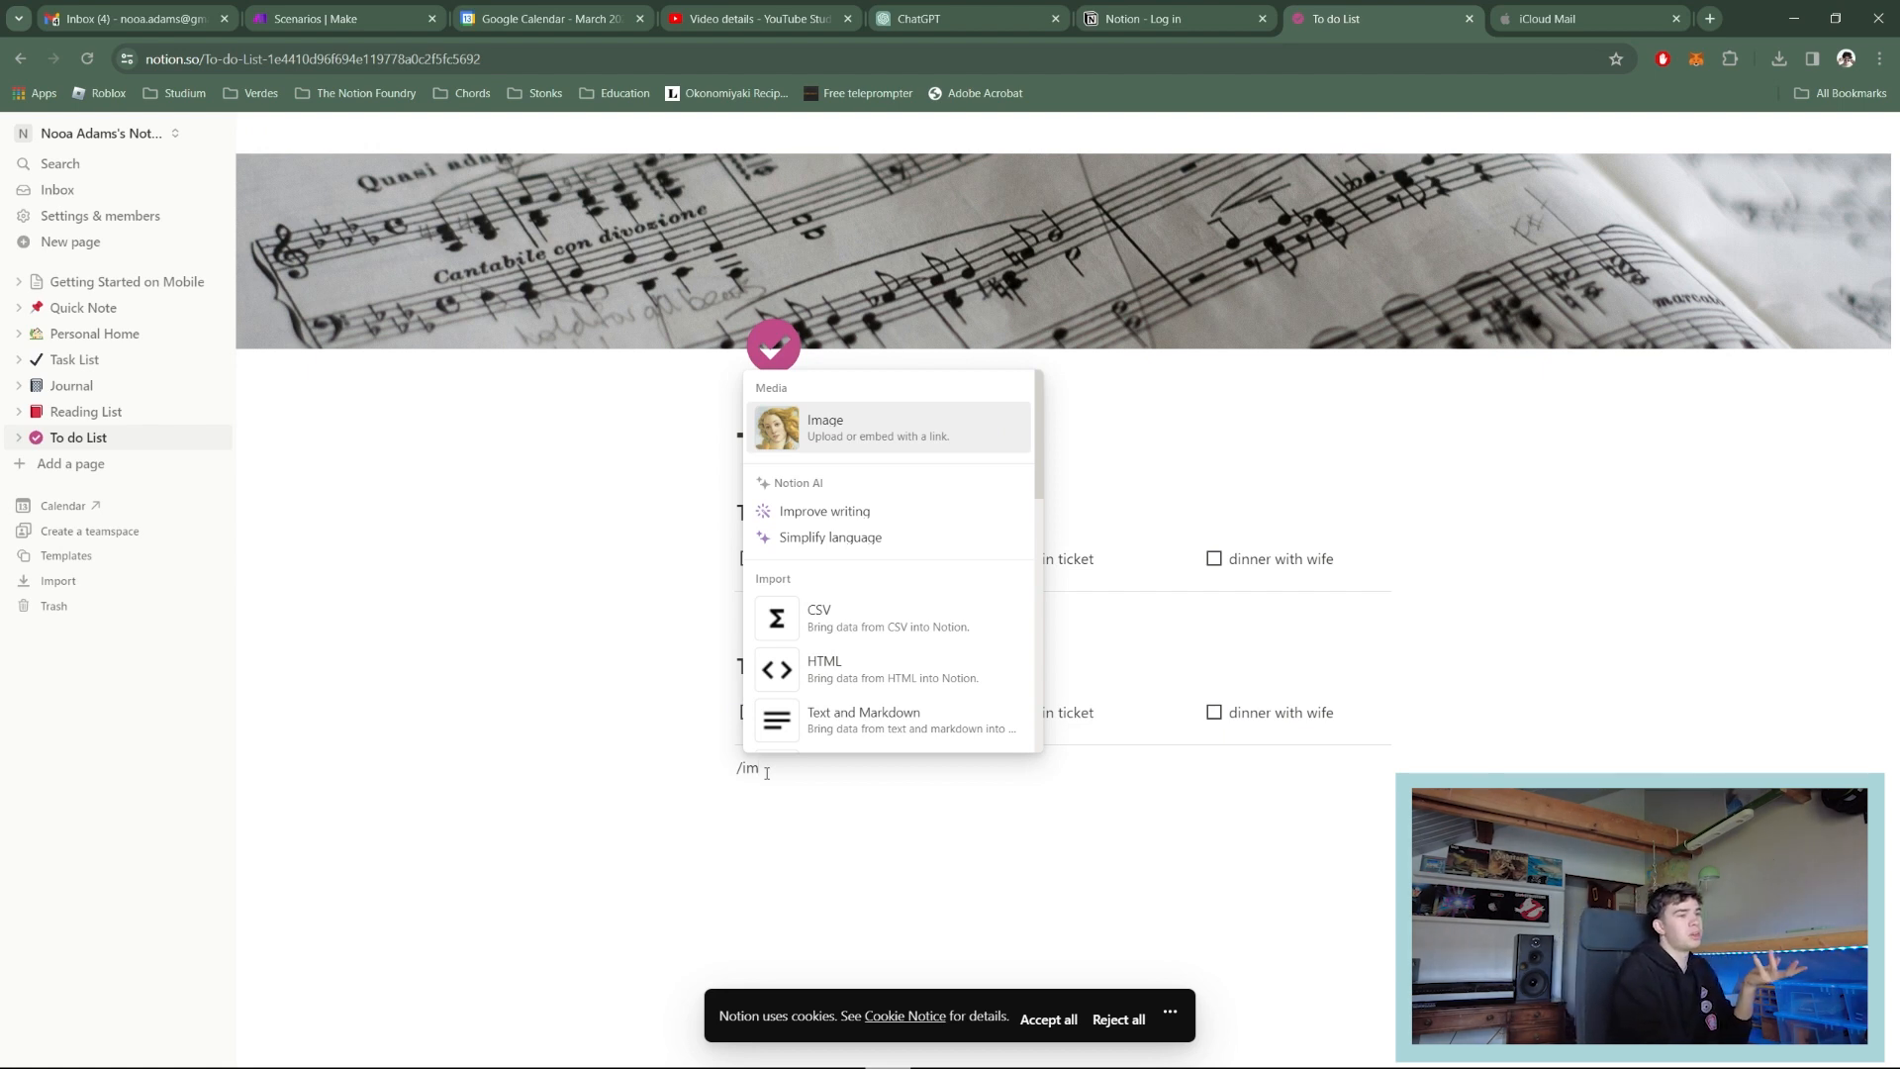
key(Return)
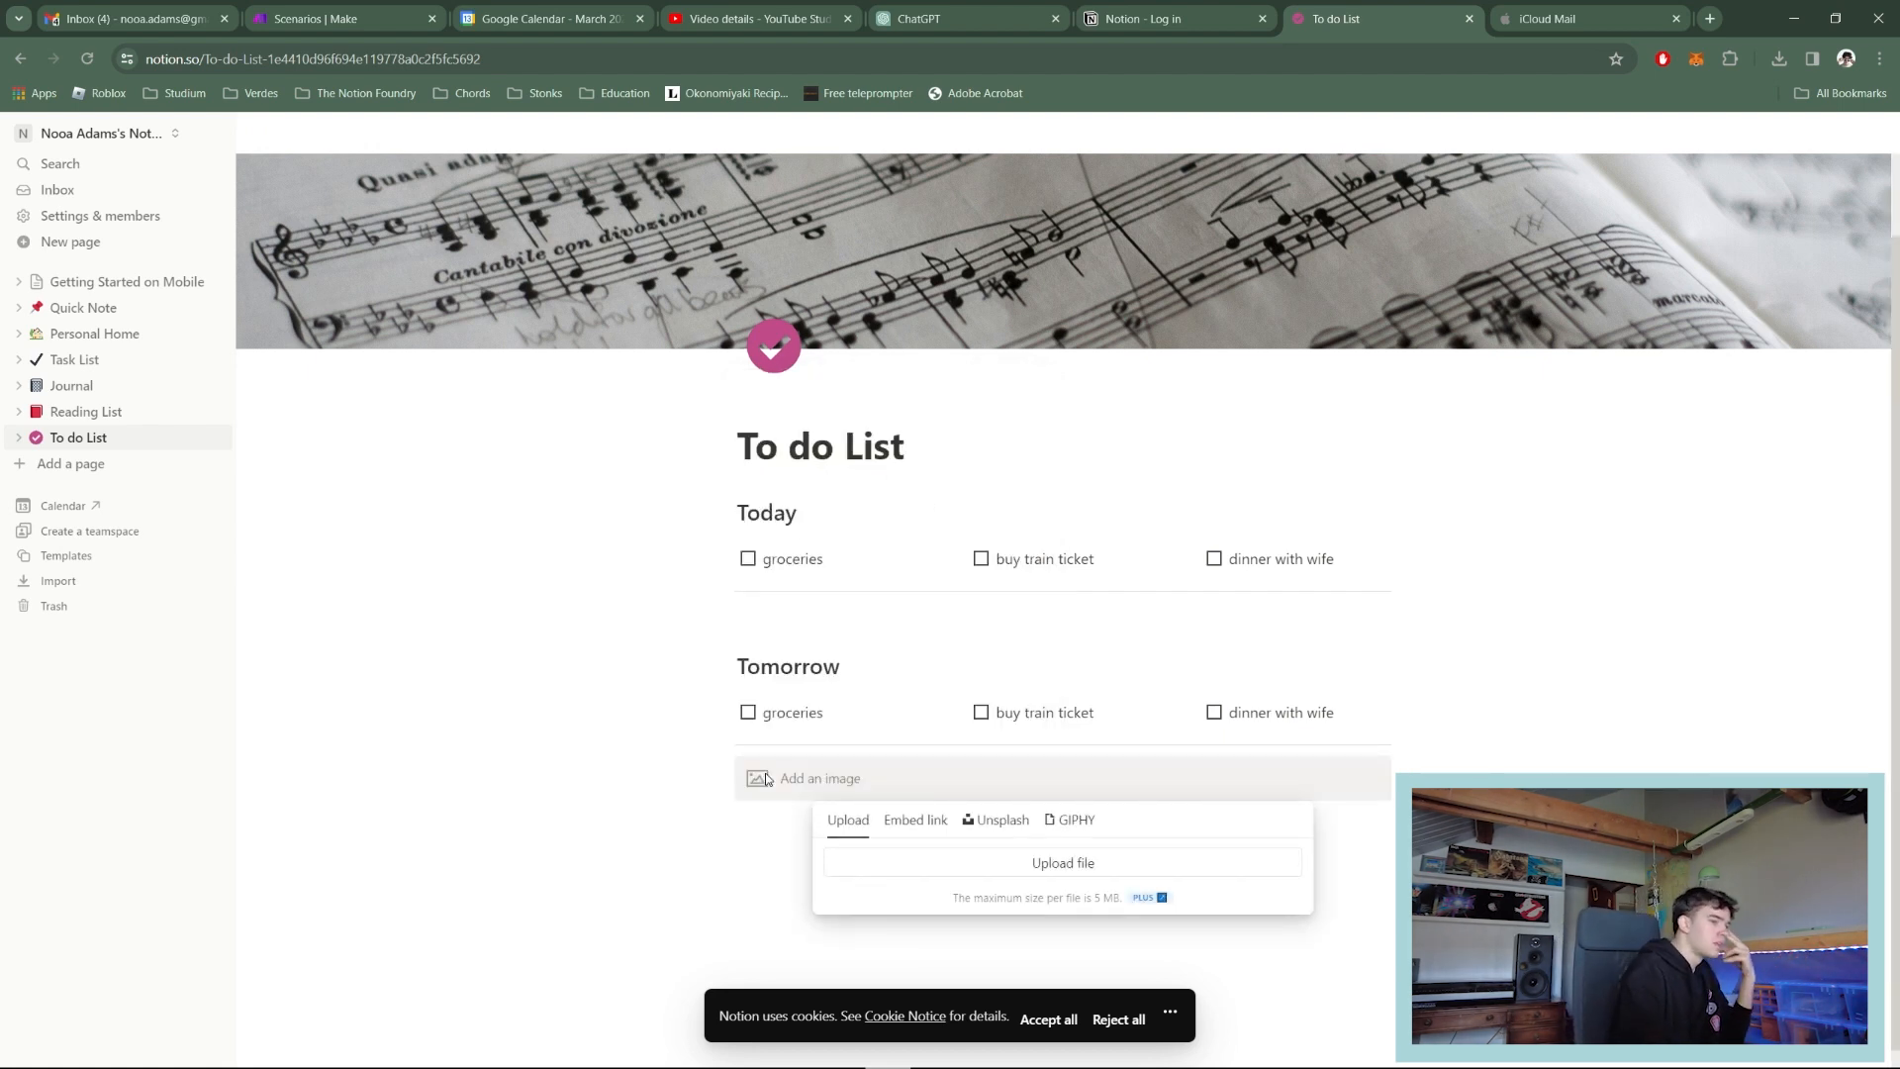
click(1008, 830)
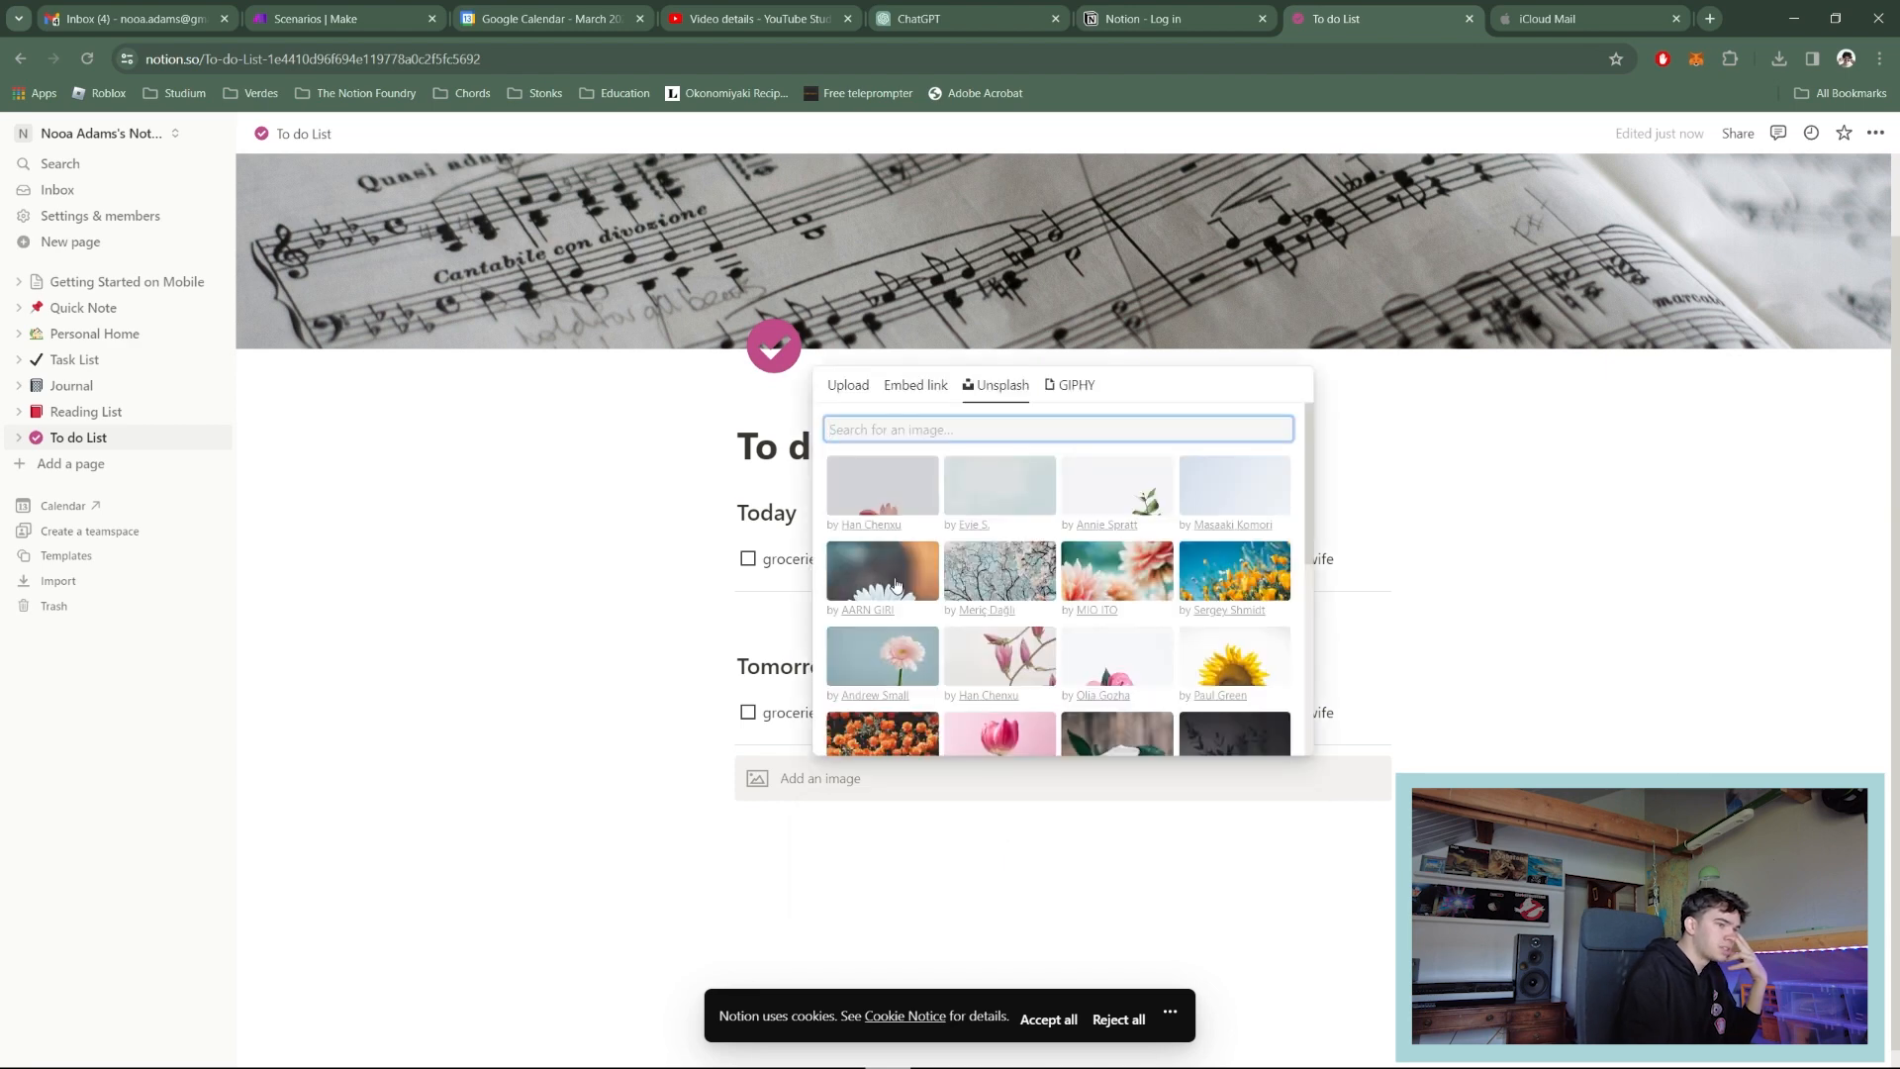
click(615, 708)
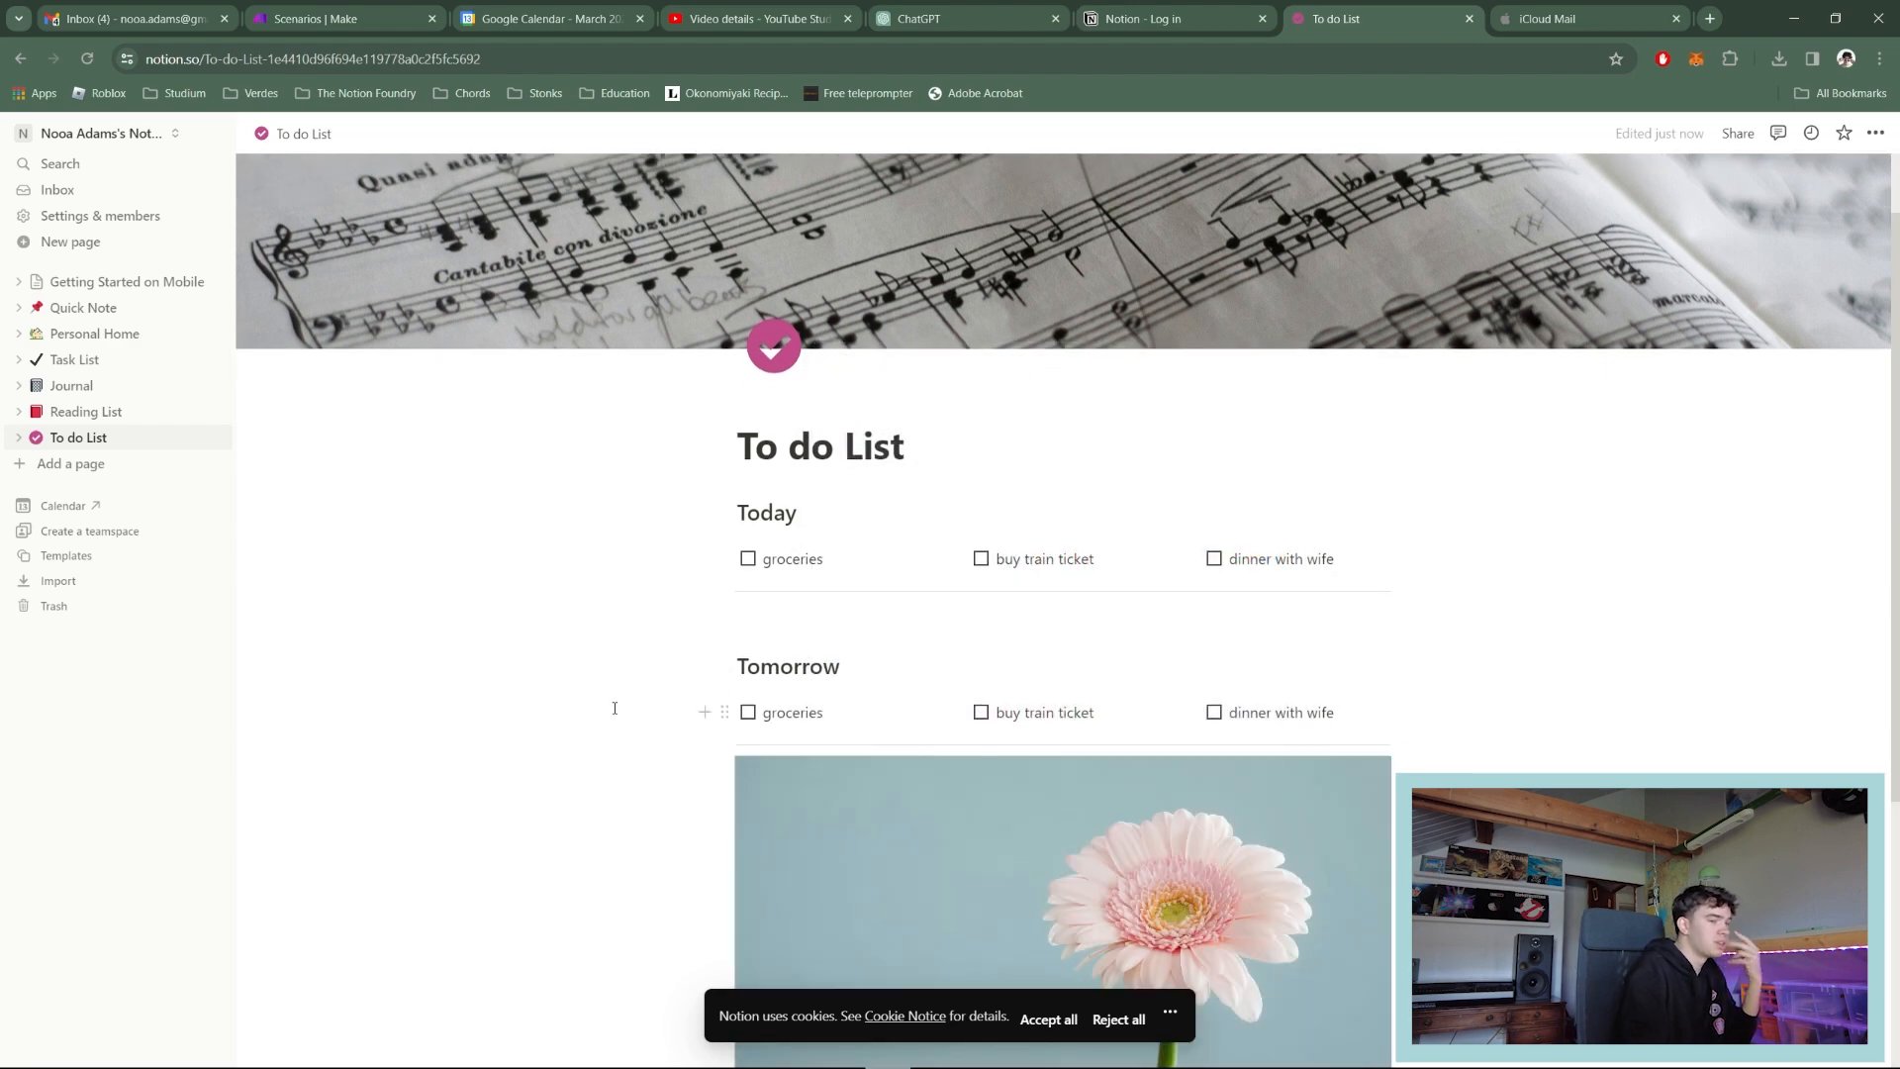
Step: Nest the Today items "groceries" and "dinner with wife" as sub-items under "buy train ticket"
scroll(615, 708, down, 5)
scroll(616, 704, up, 3)
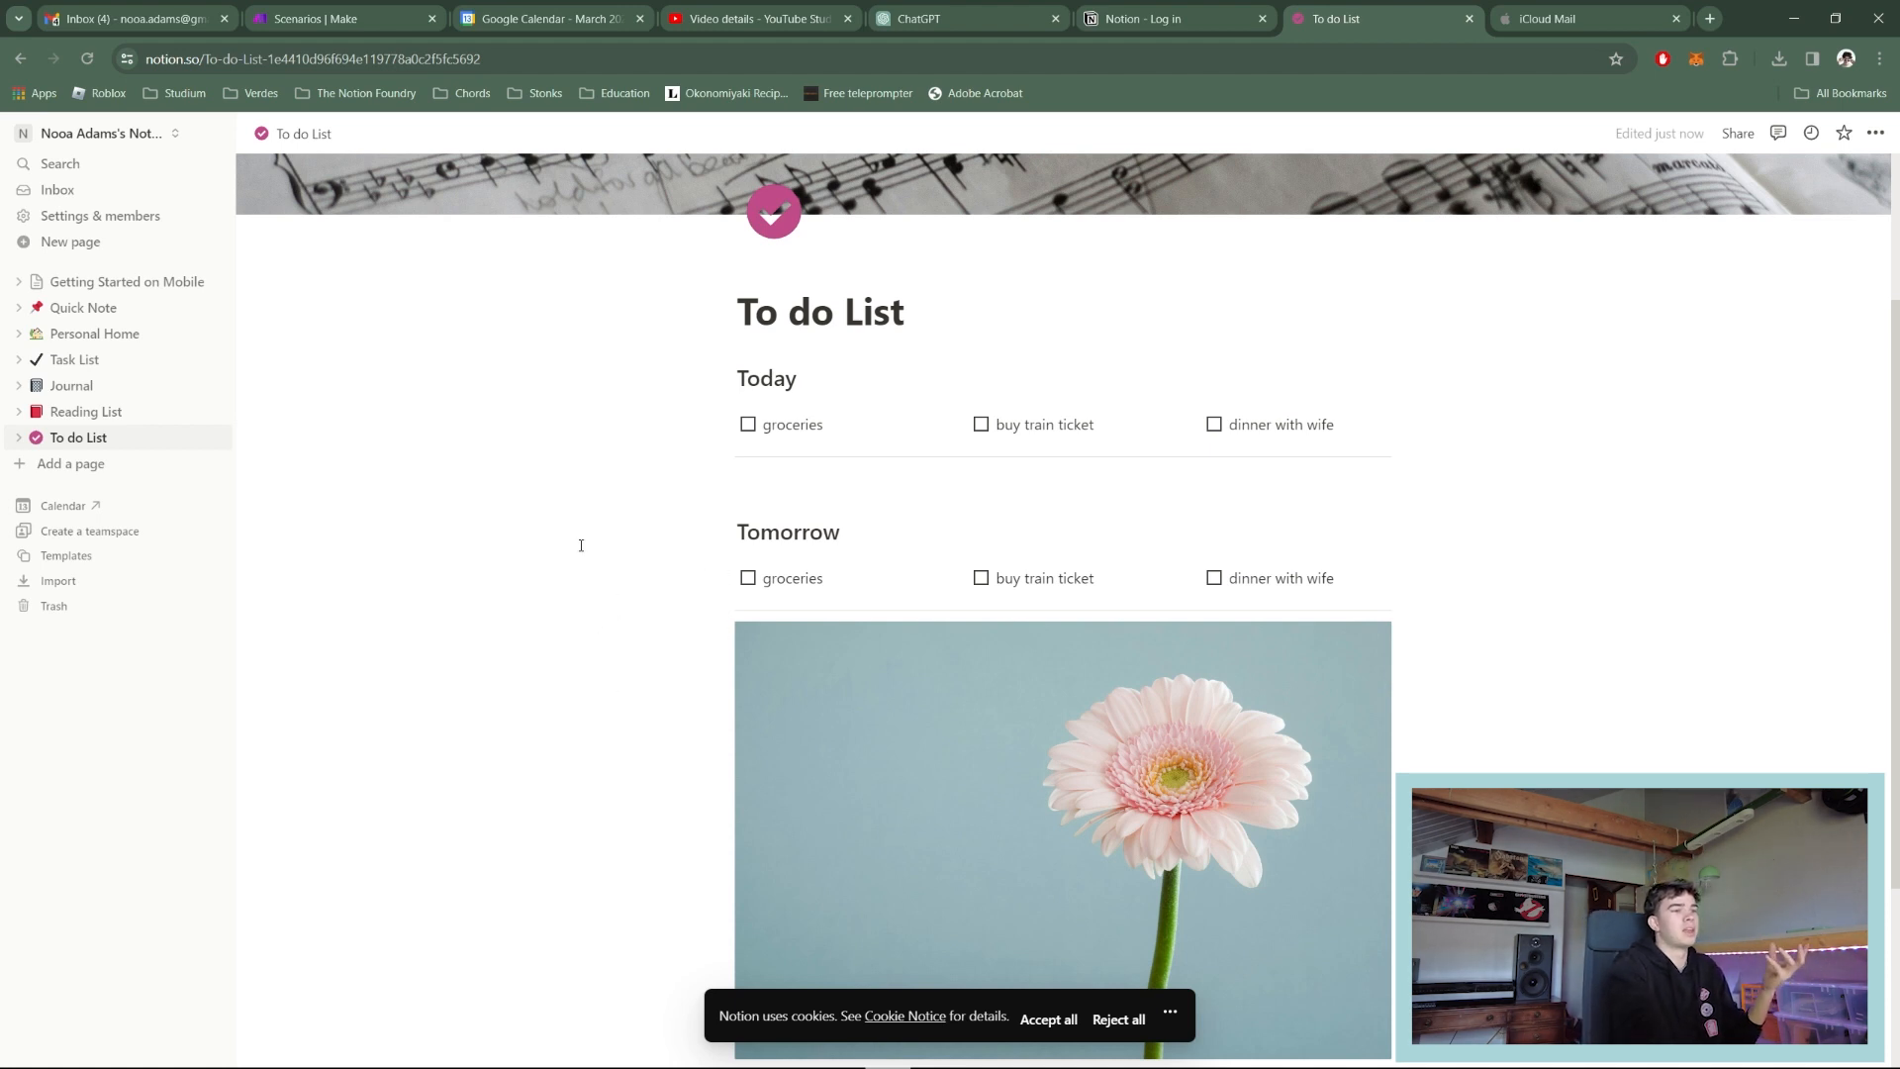
drag(724, 424, 1055, 428)
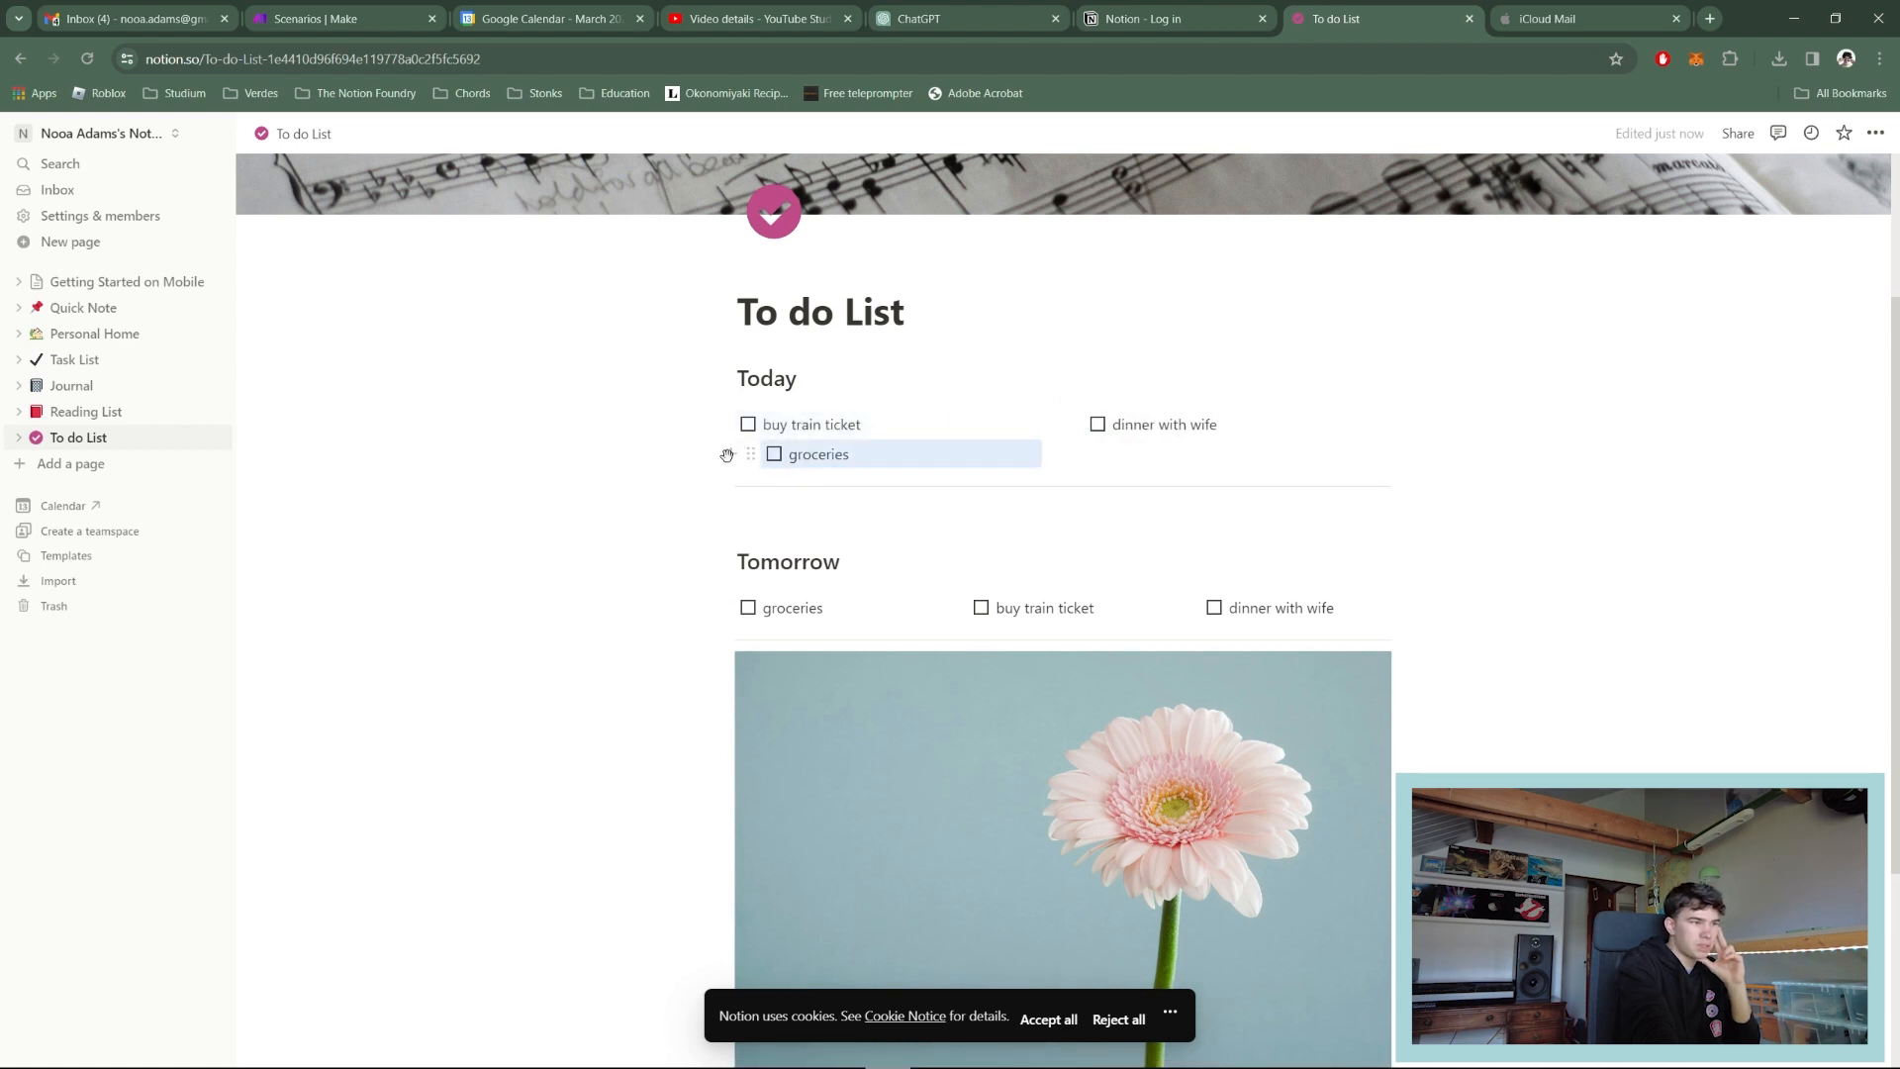
drag(1072, 424, 788, 463)
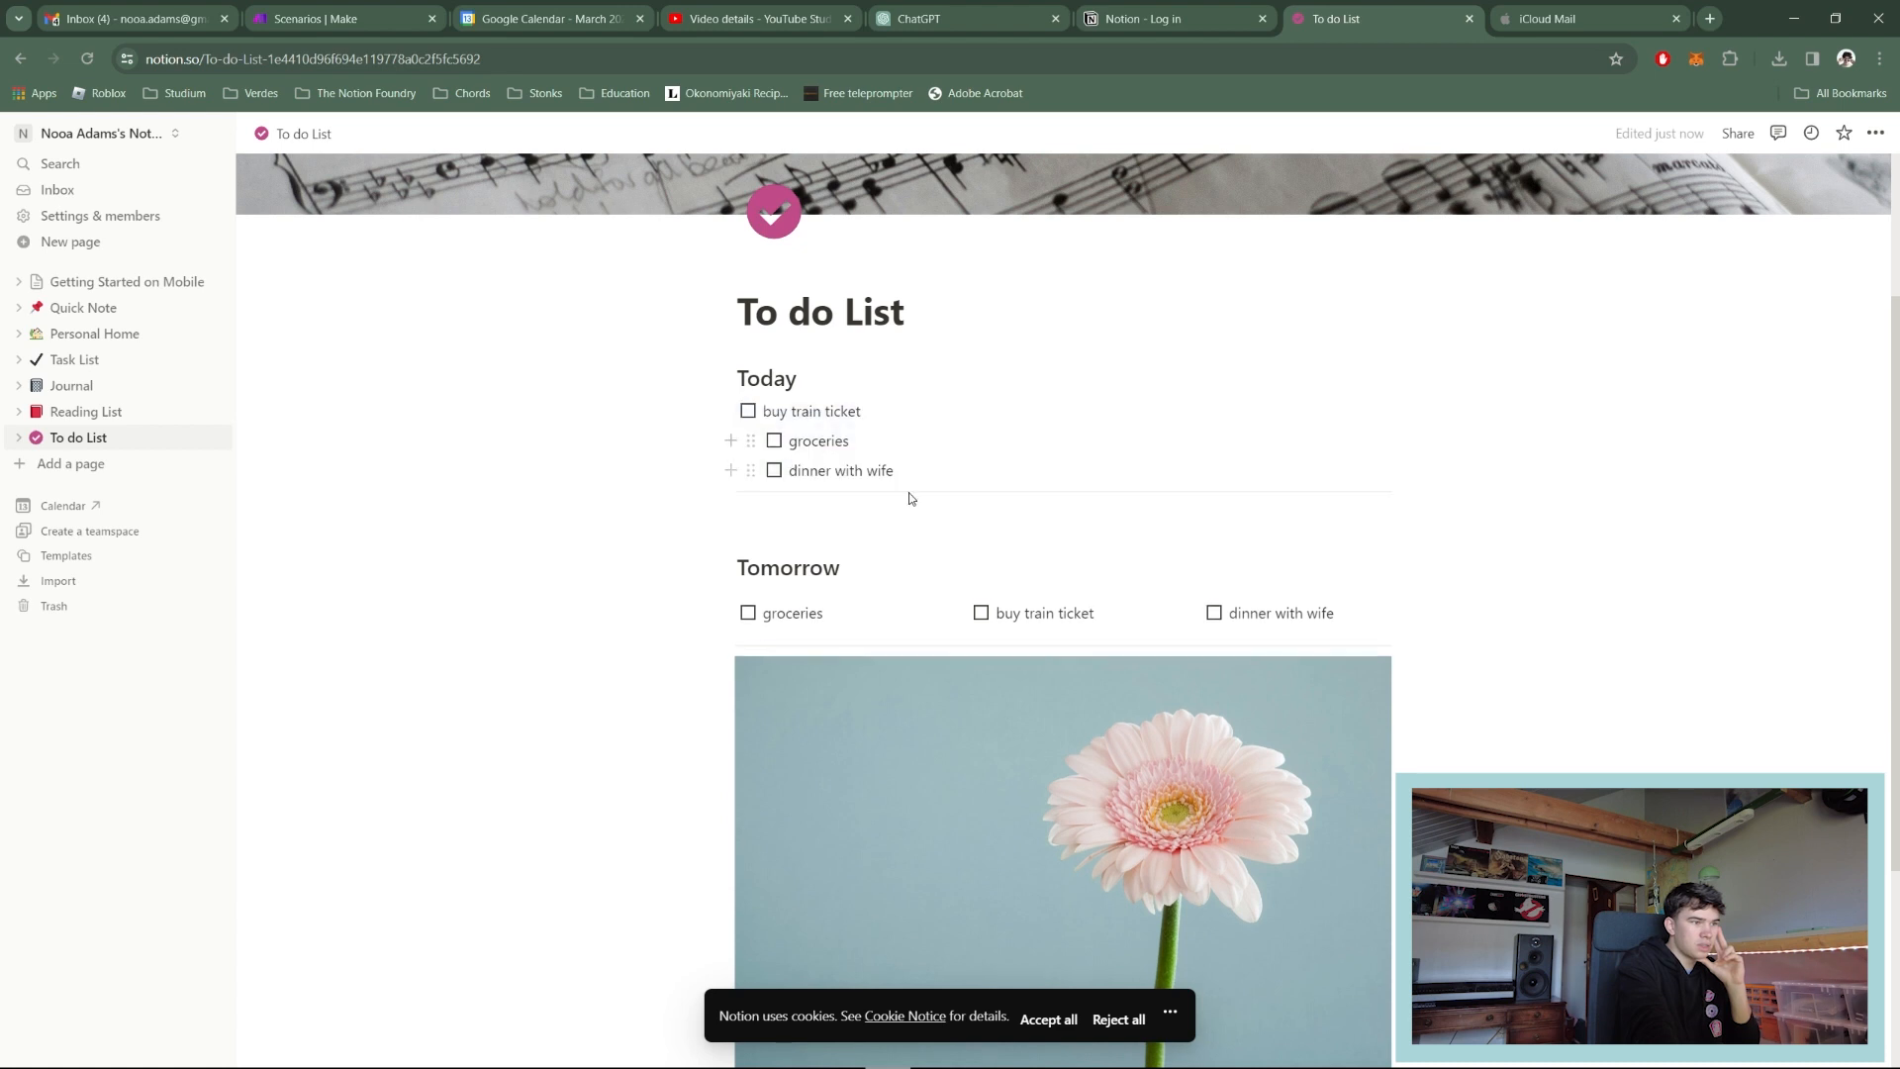
Step: Add the line "Bullet point list" below the Today section's divider and turn it into a Heading 3
click(781, 507)
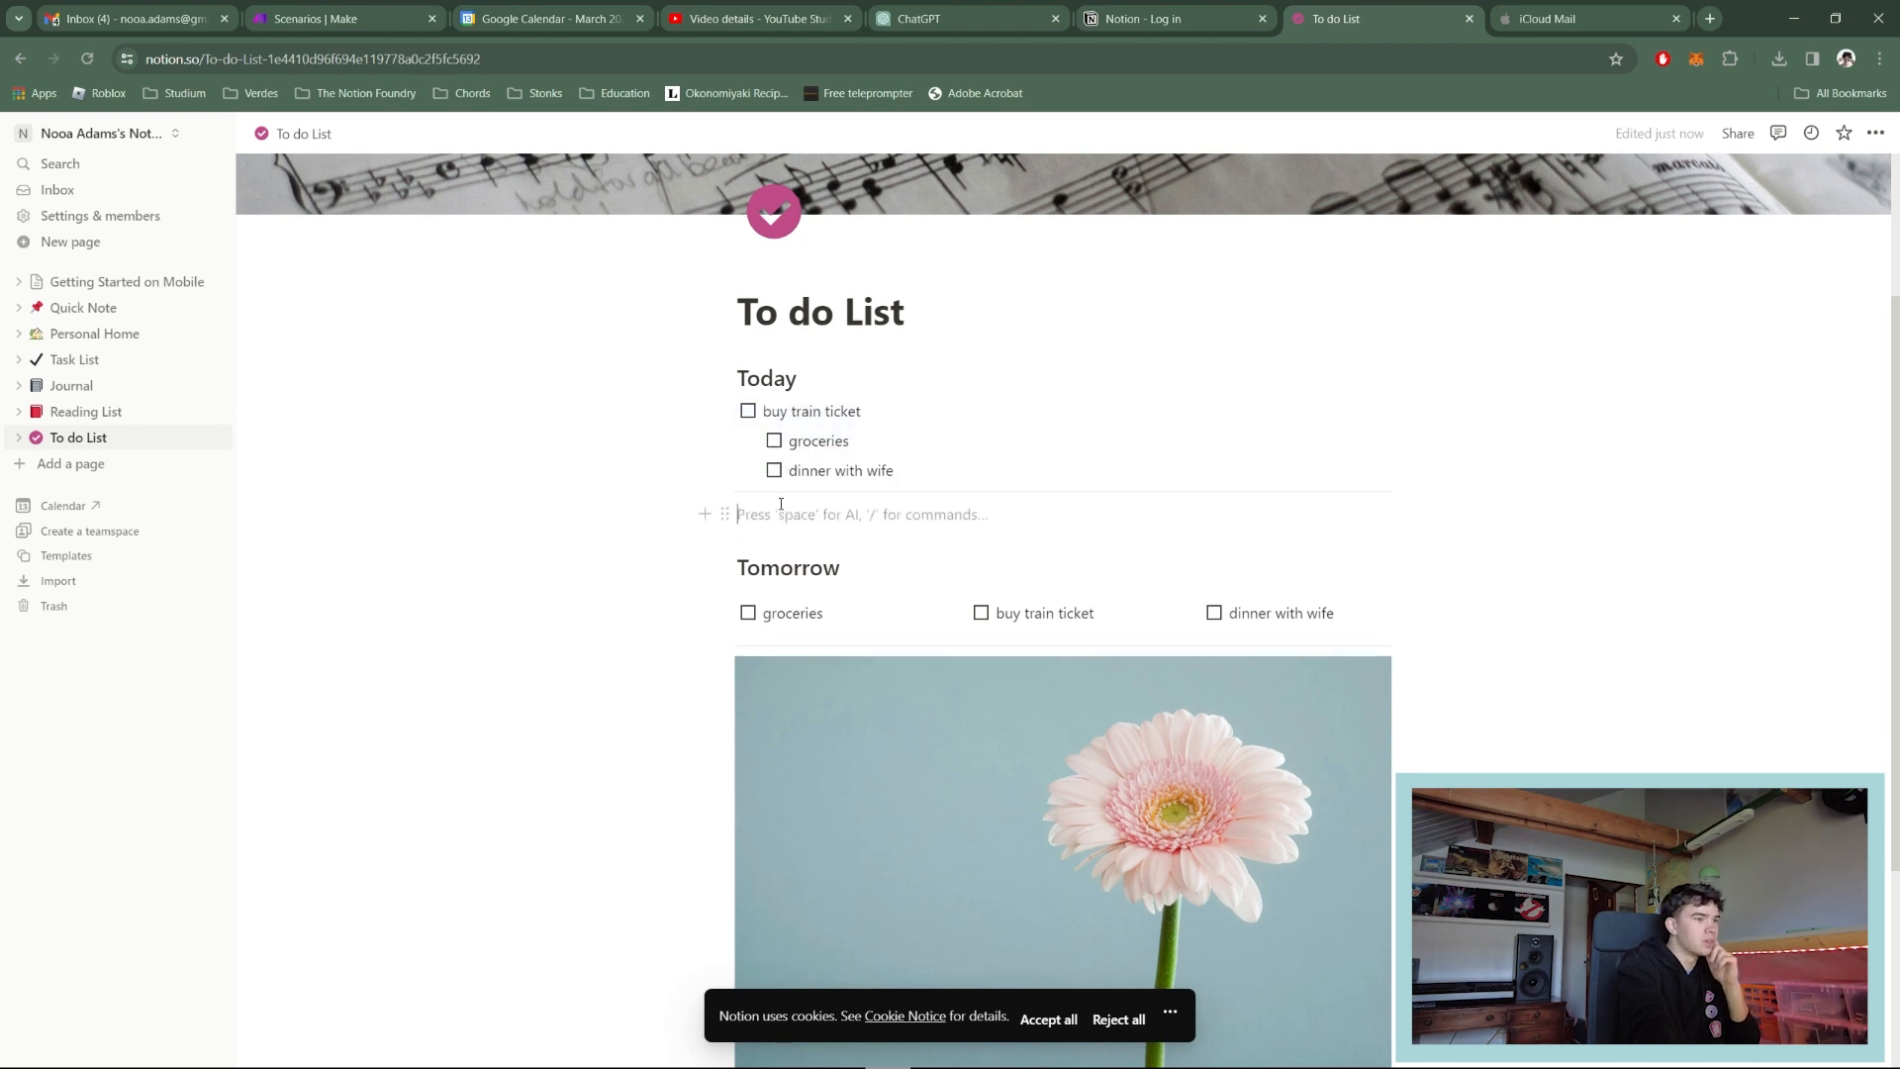
text(Bullet )
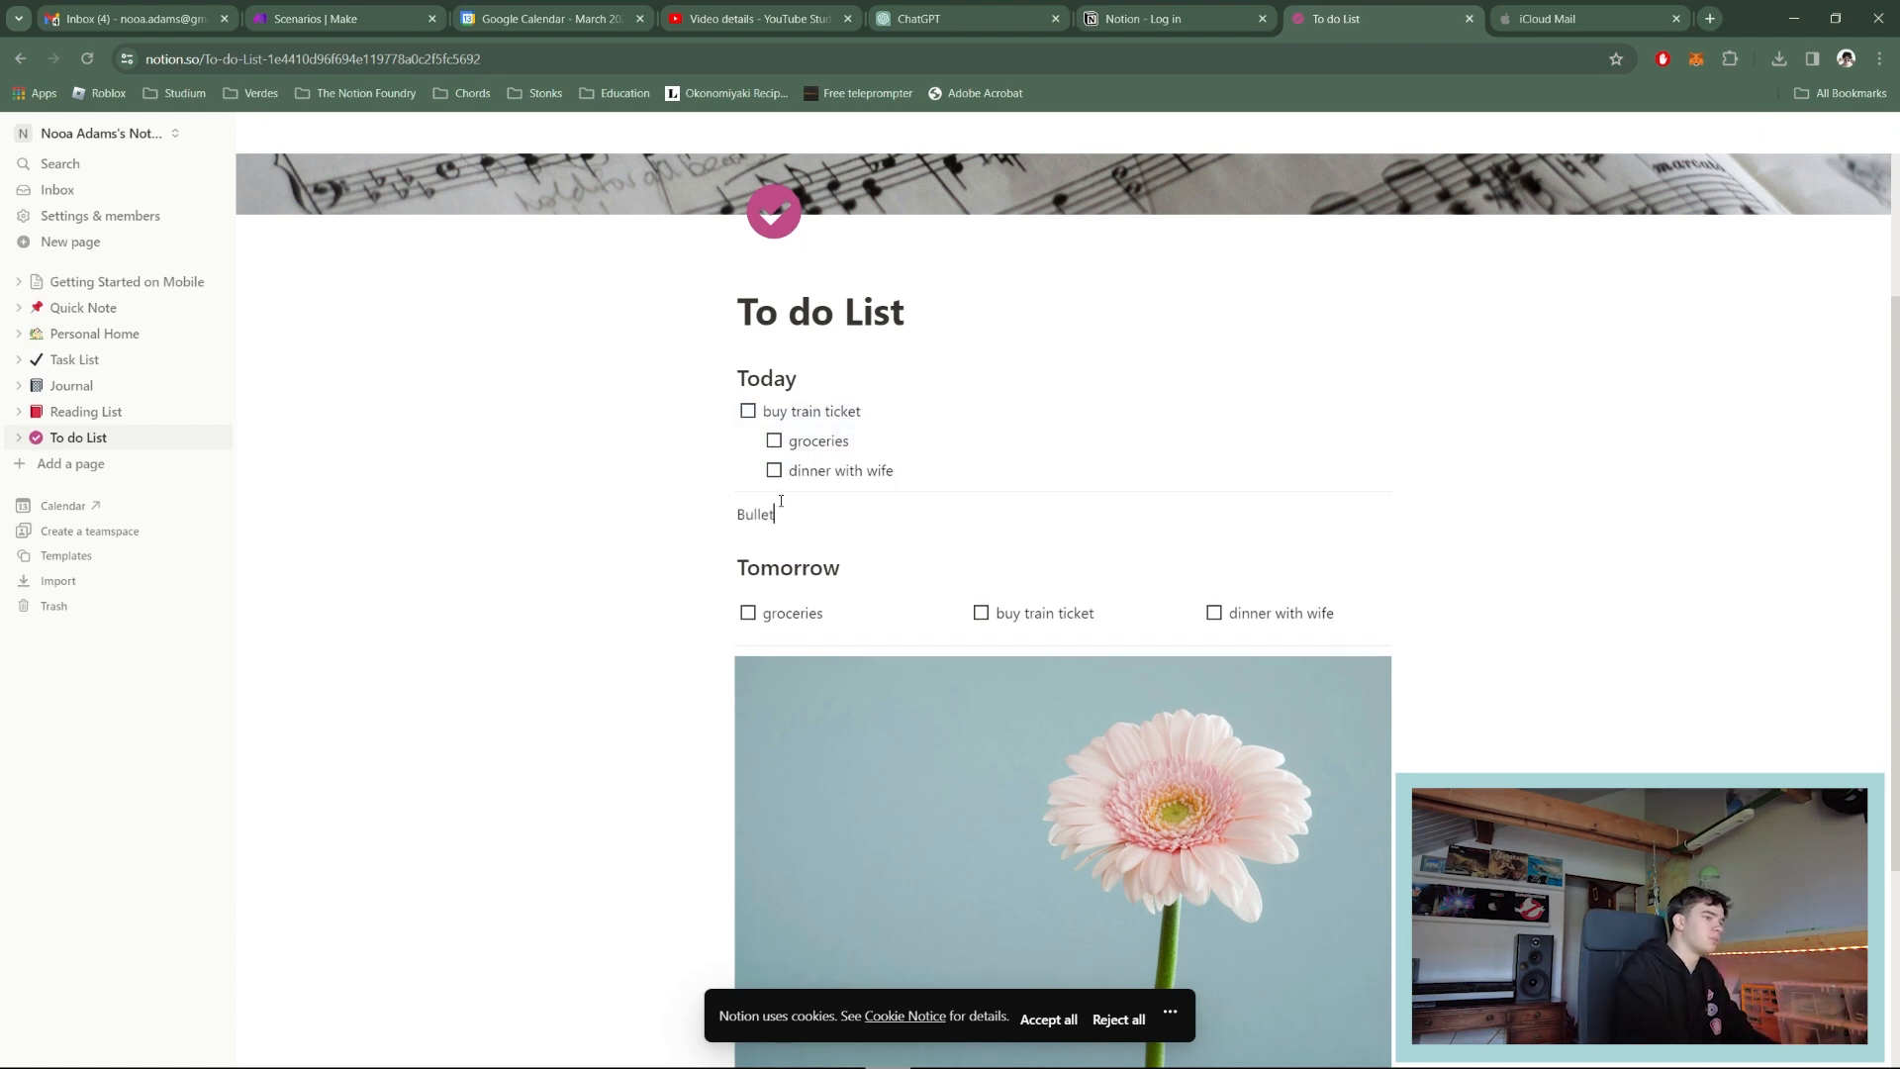
text(point listr)
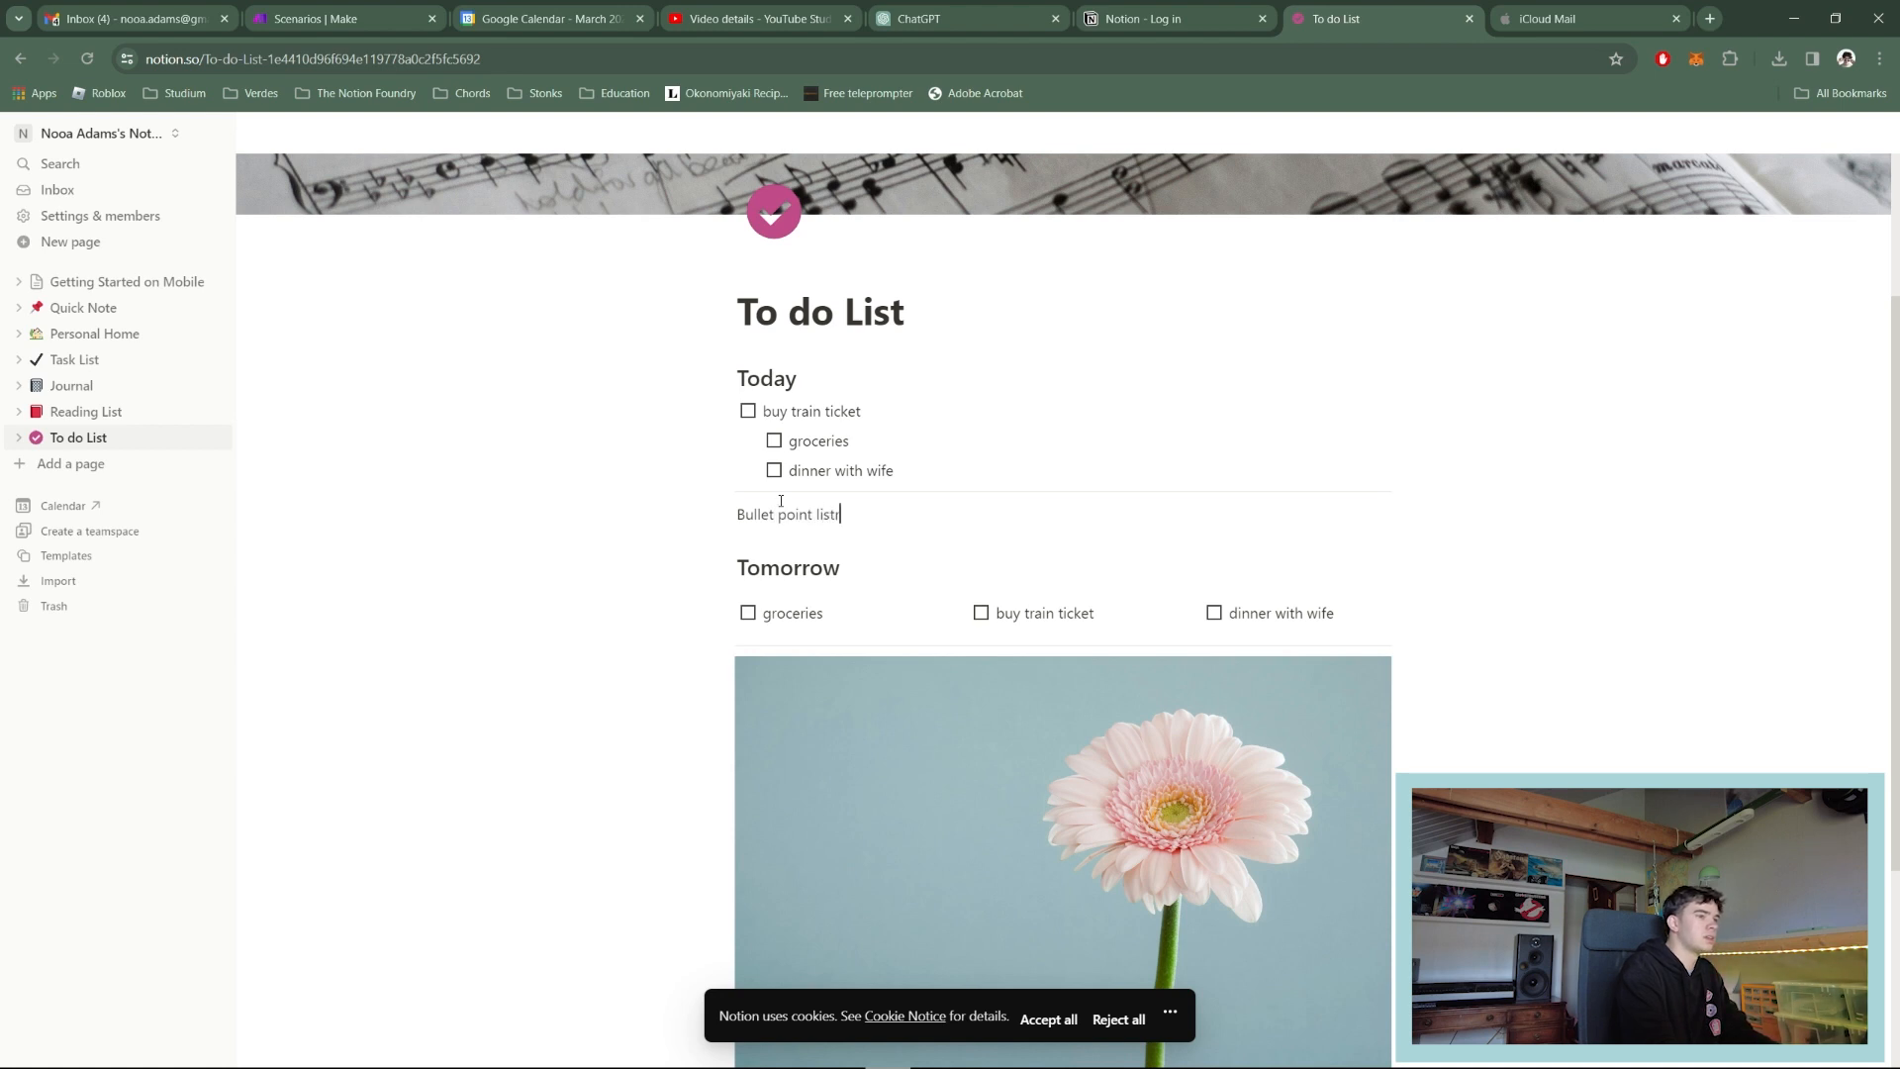
key(Return)
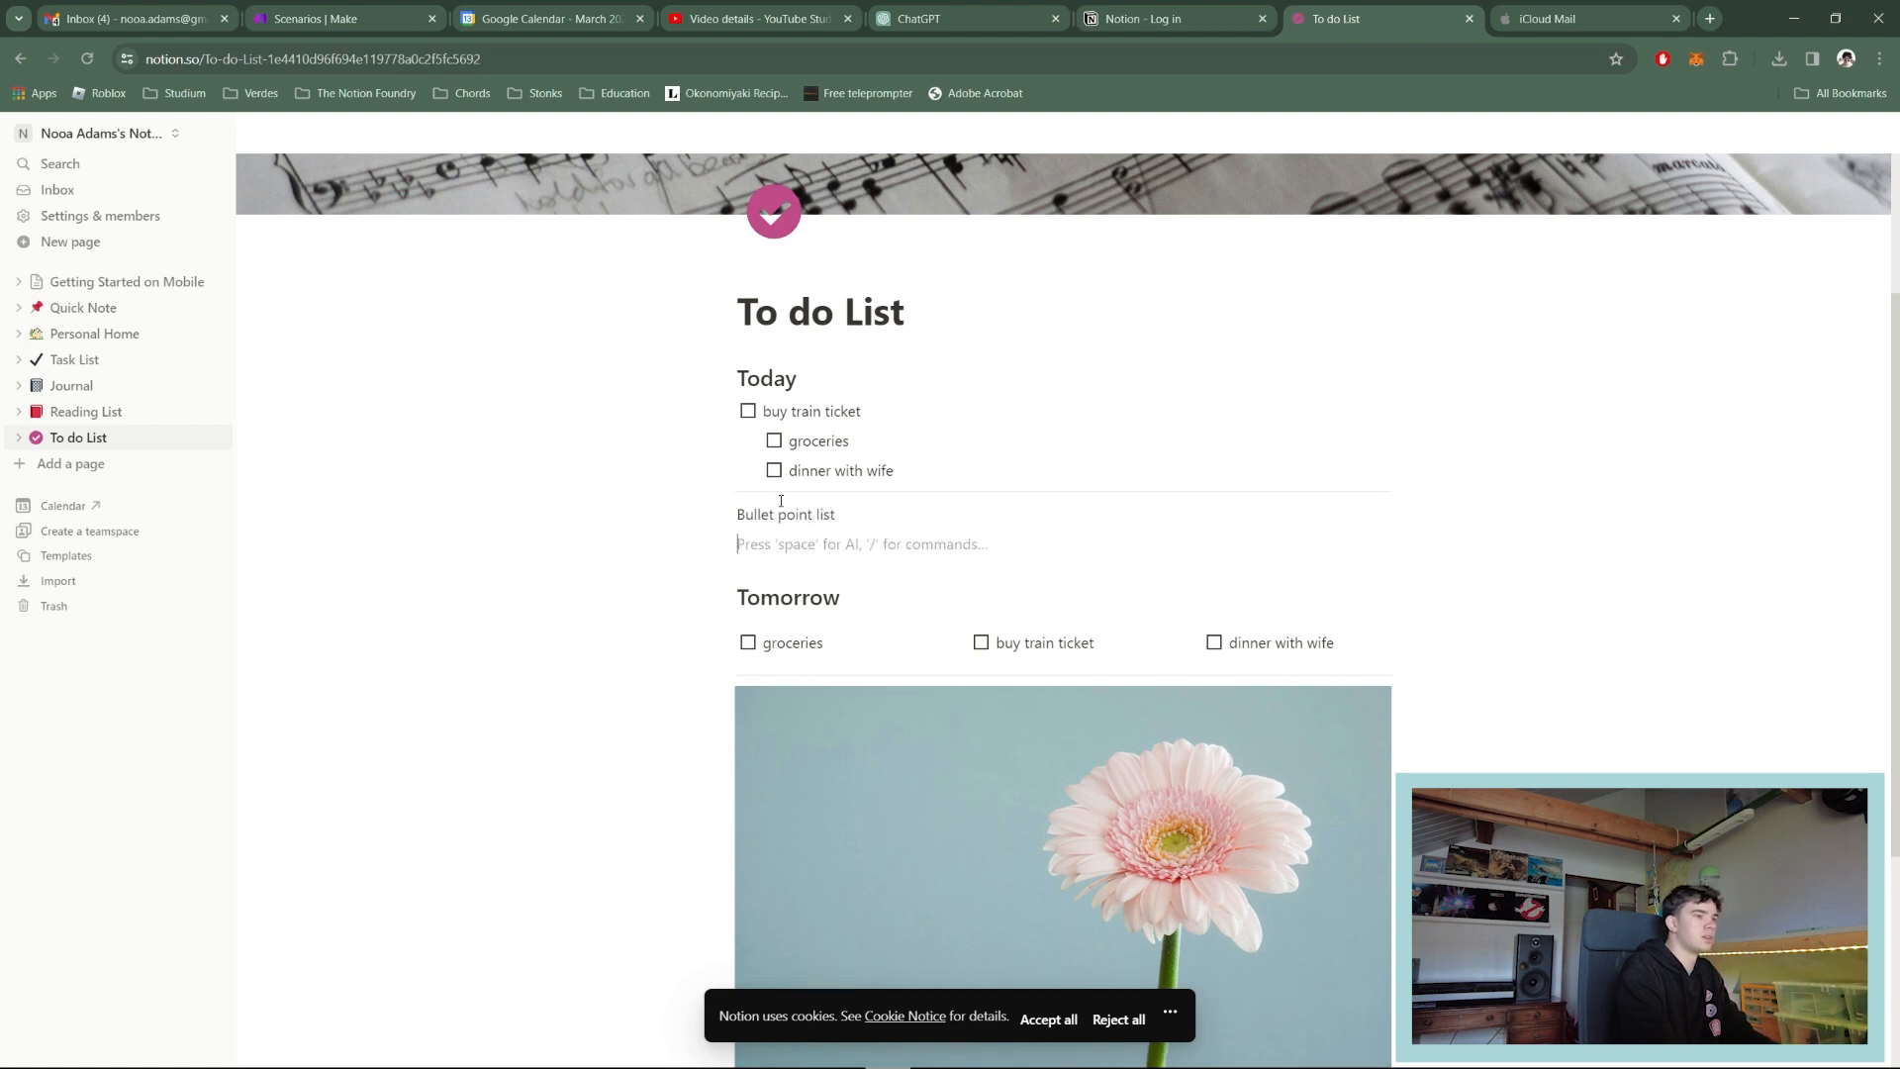
click(727, 514)
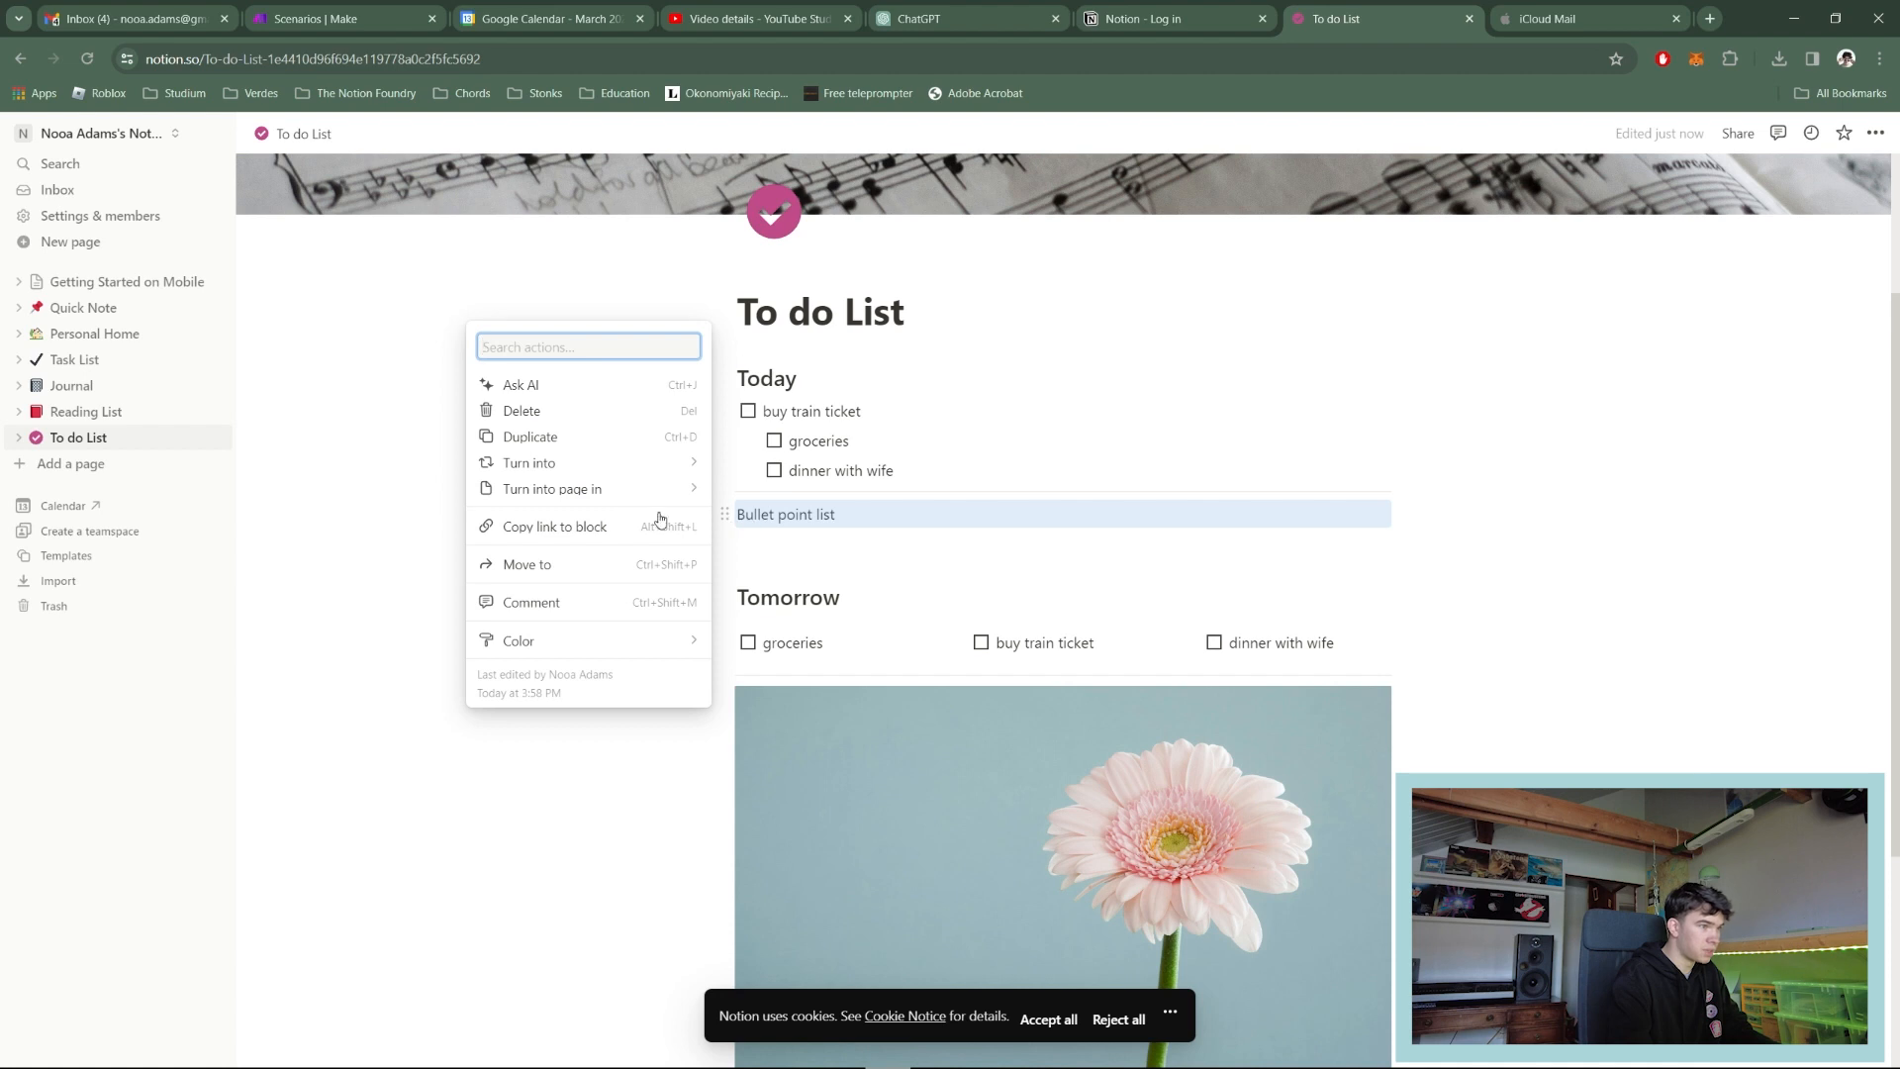
click(544, 462)
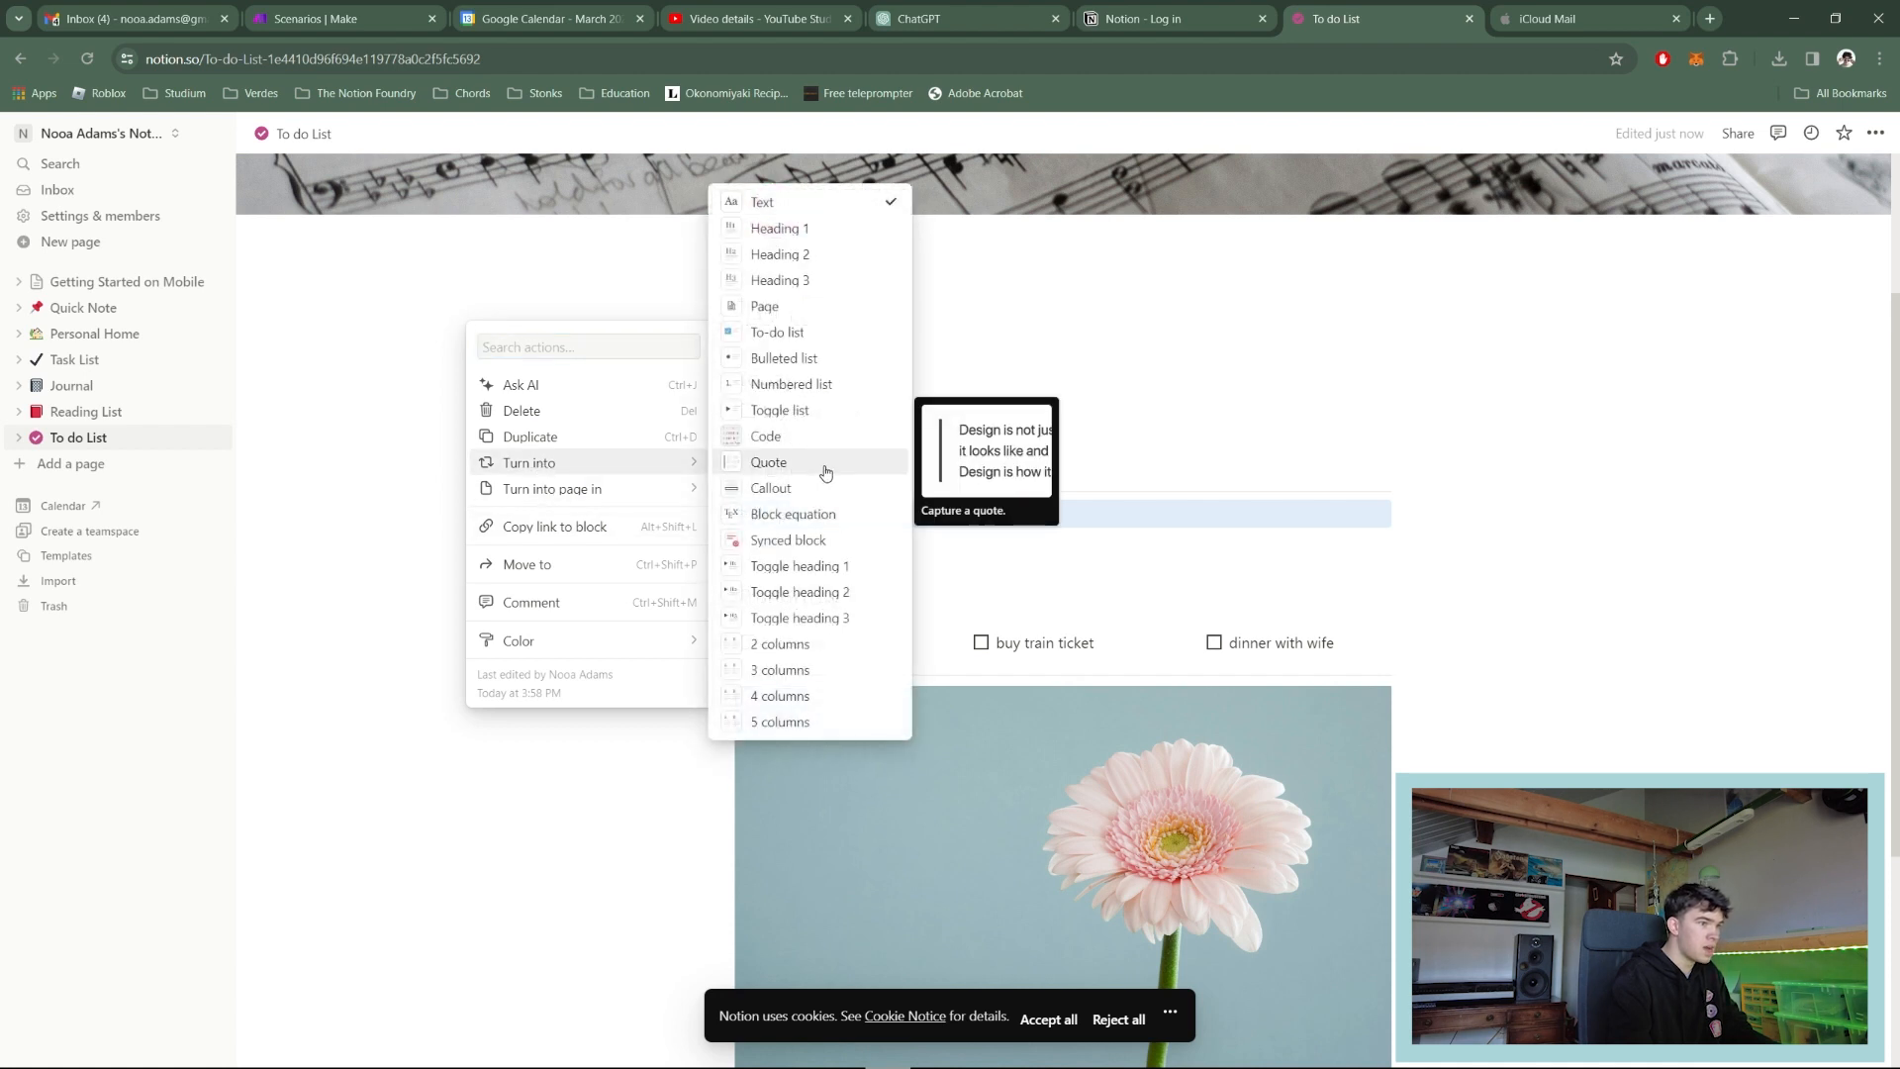
click(821, 282)
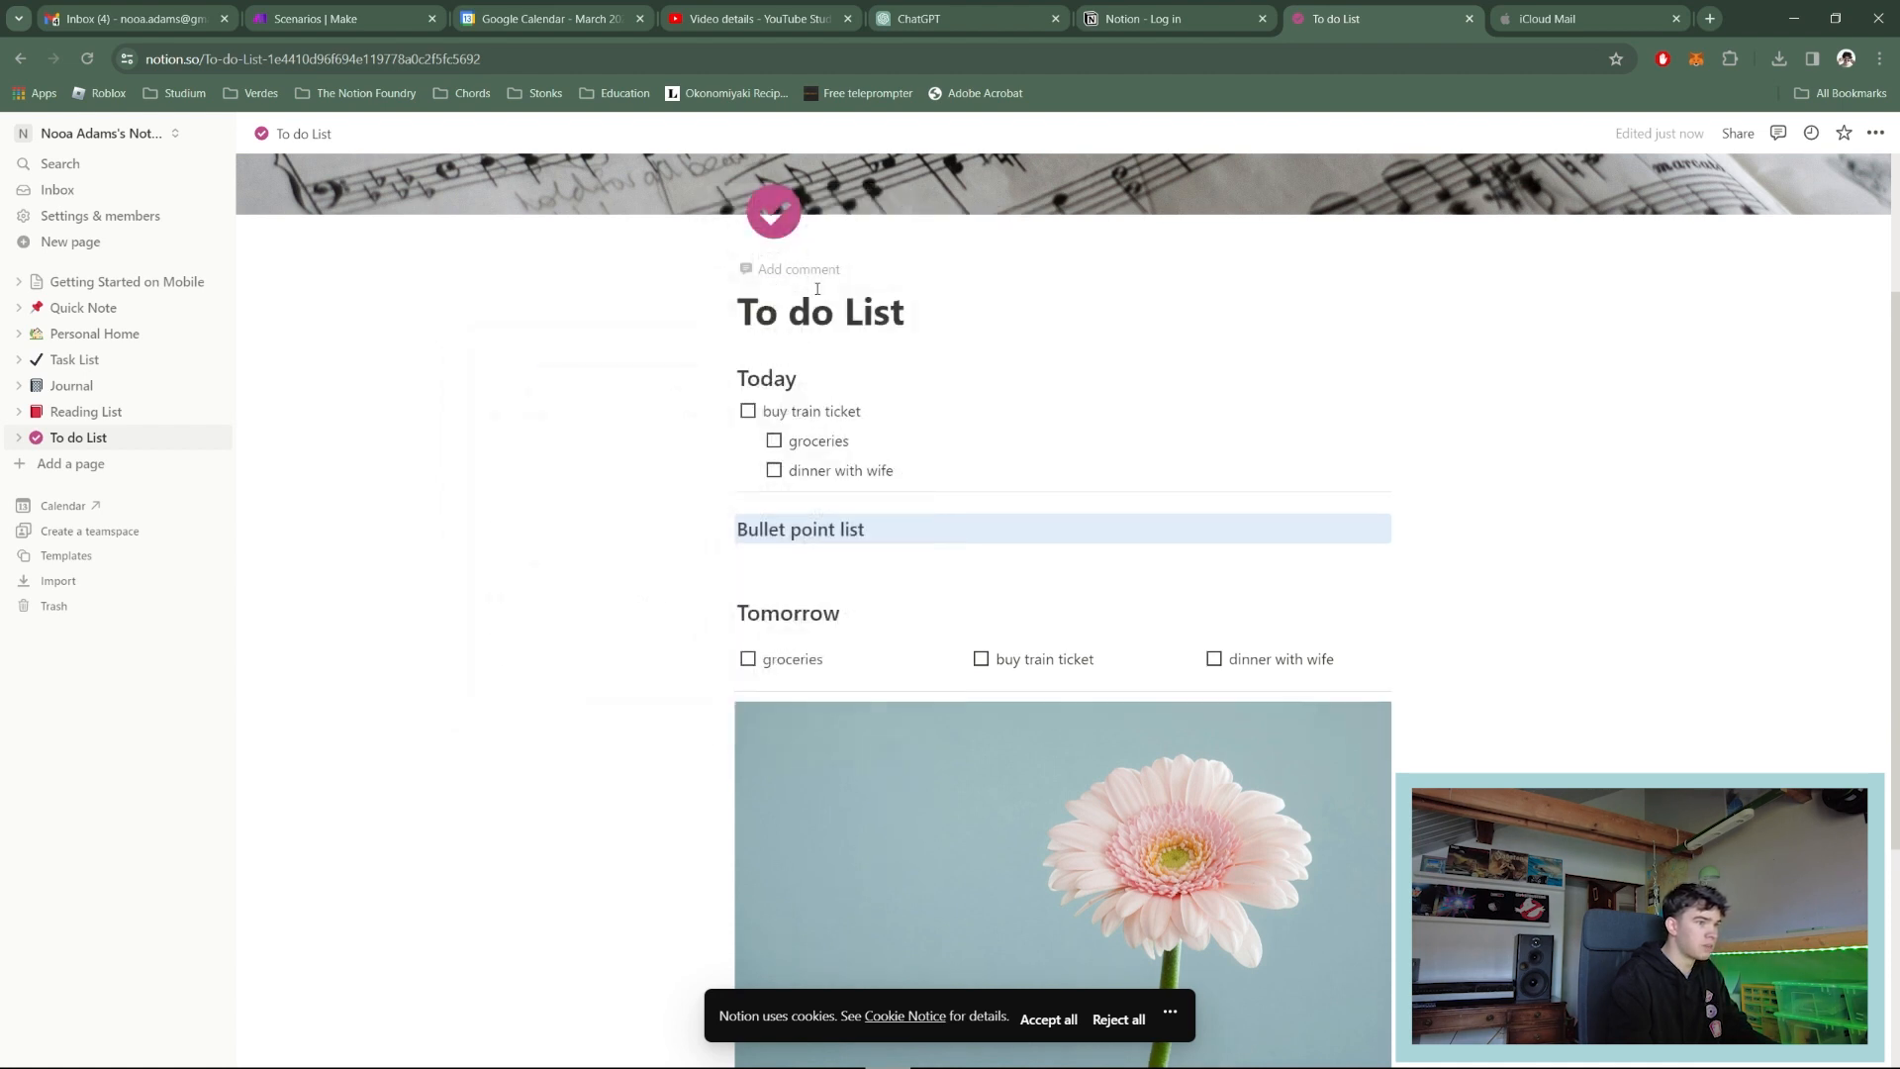
Step: Insert a bulleted list under the "Bullet point list" heading with the item "this" and a nested bullet "is"
click(793, 550)
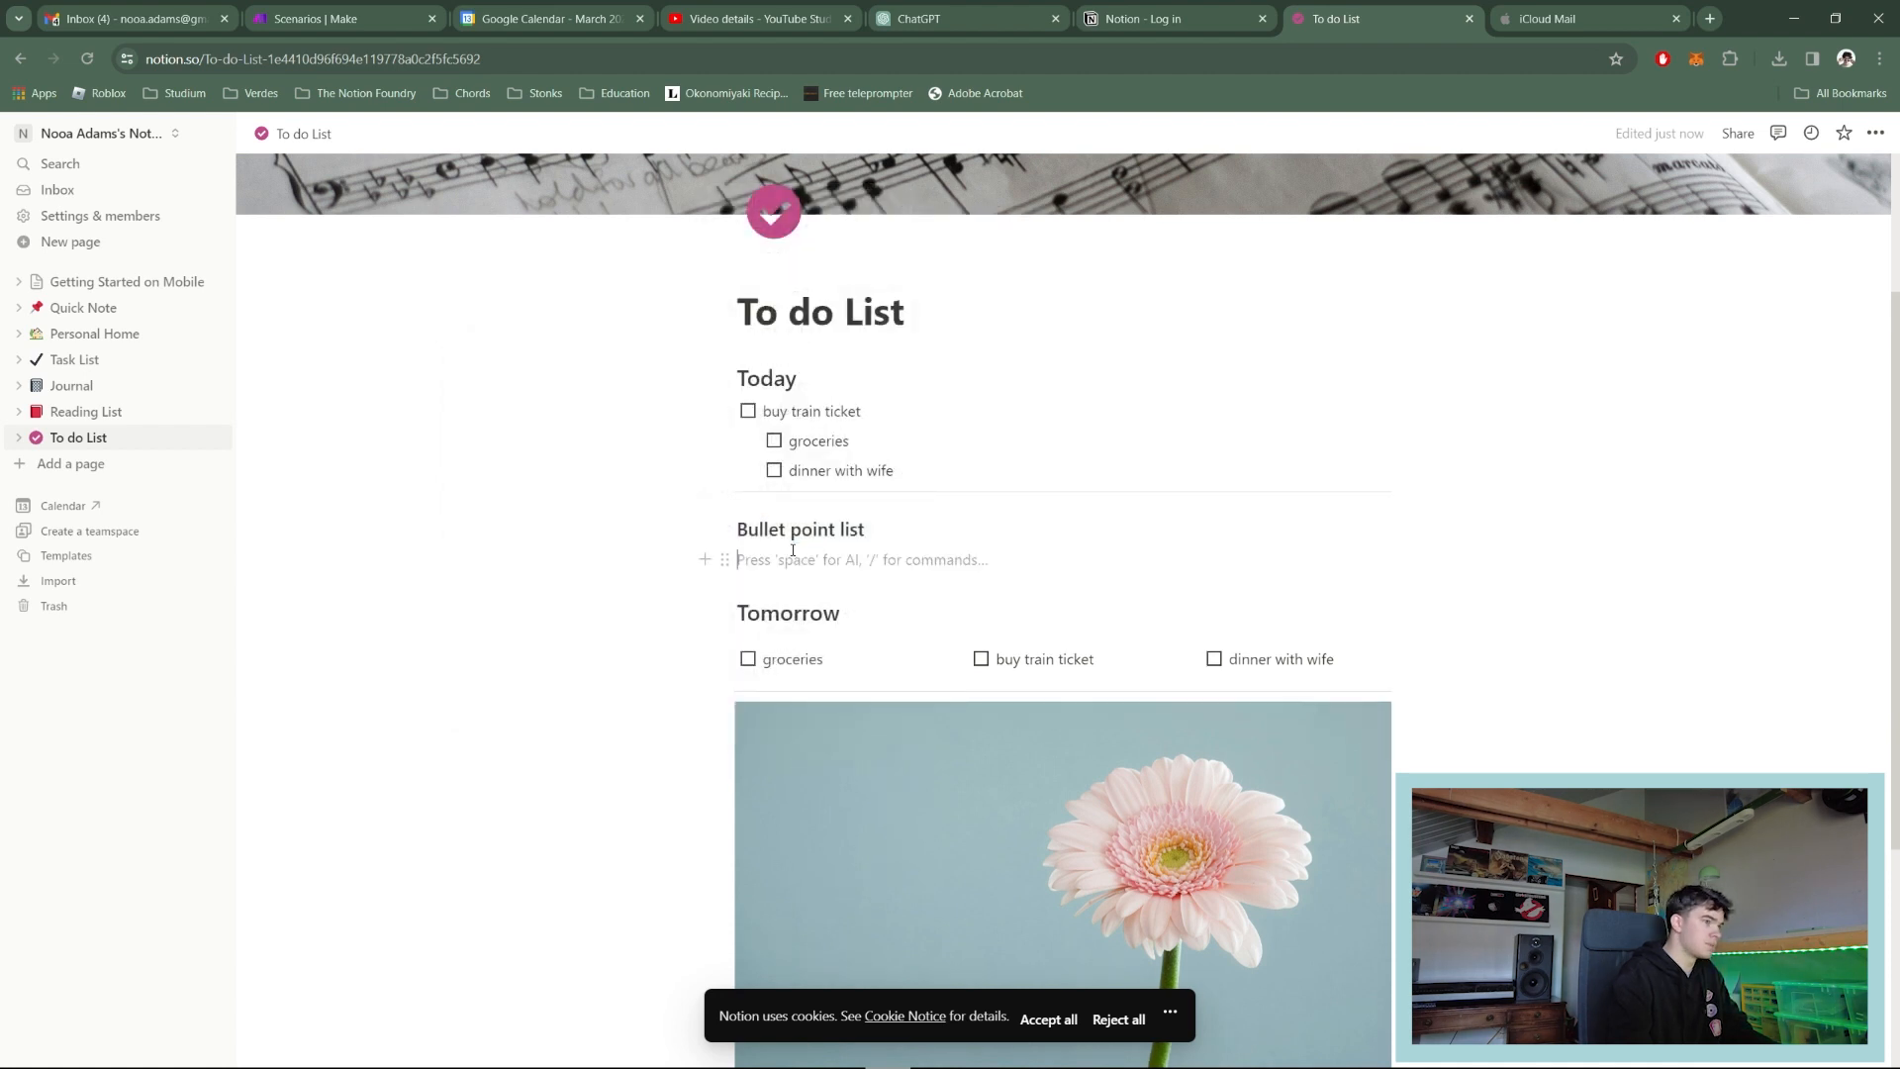
click(707, 561)
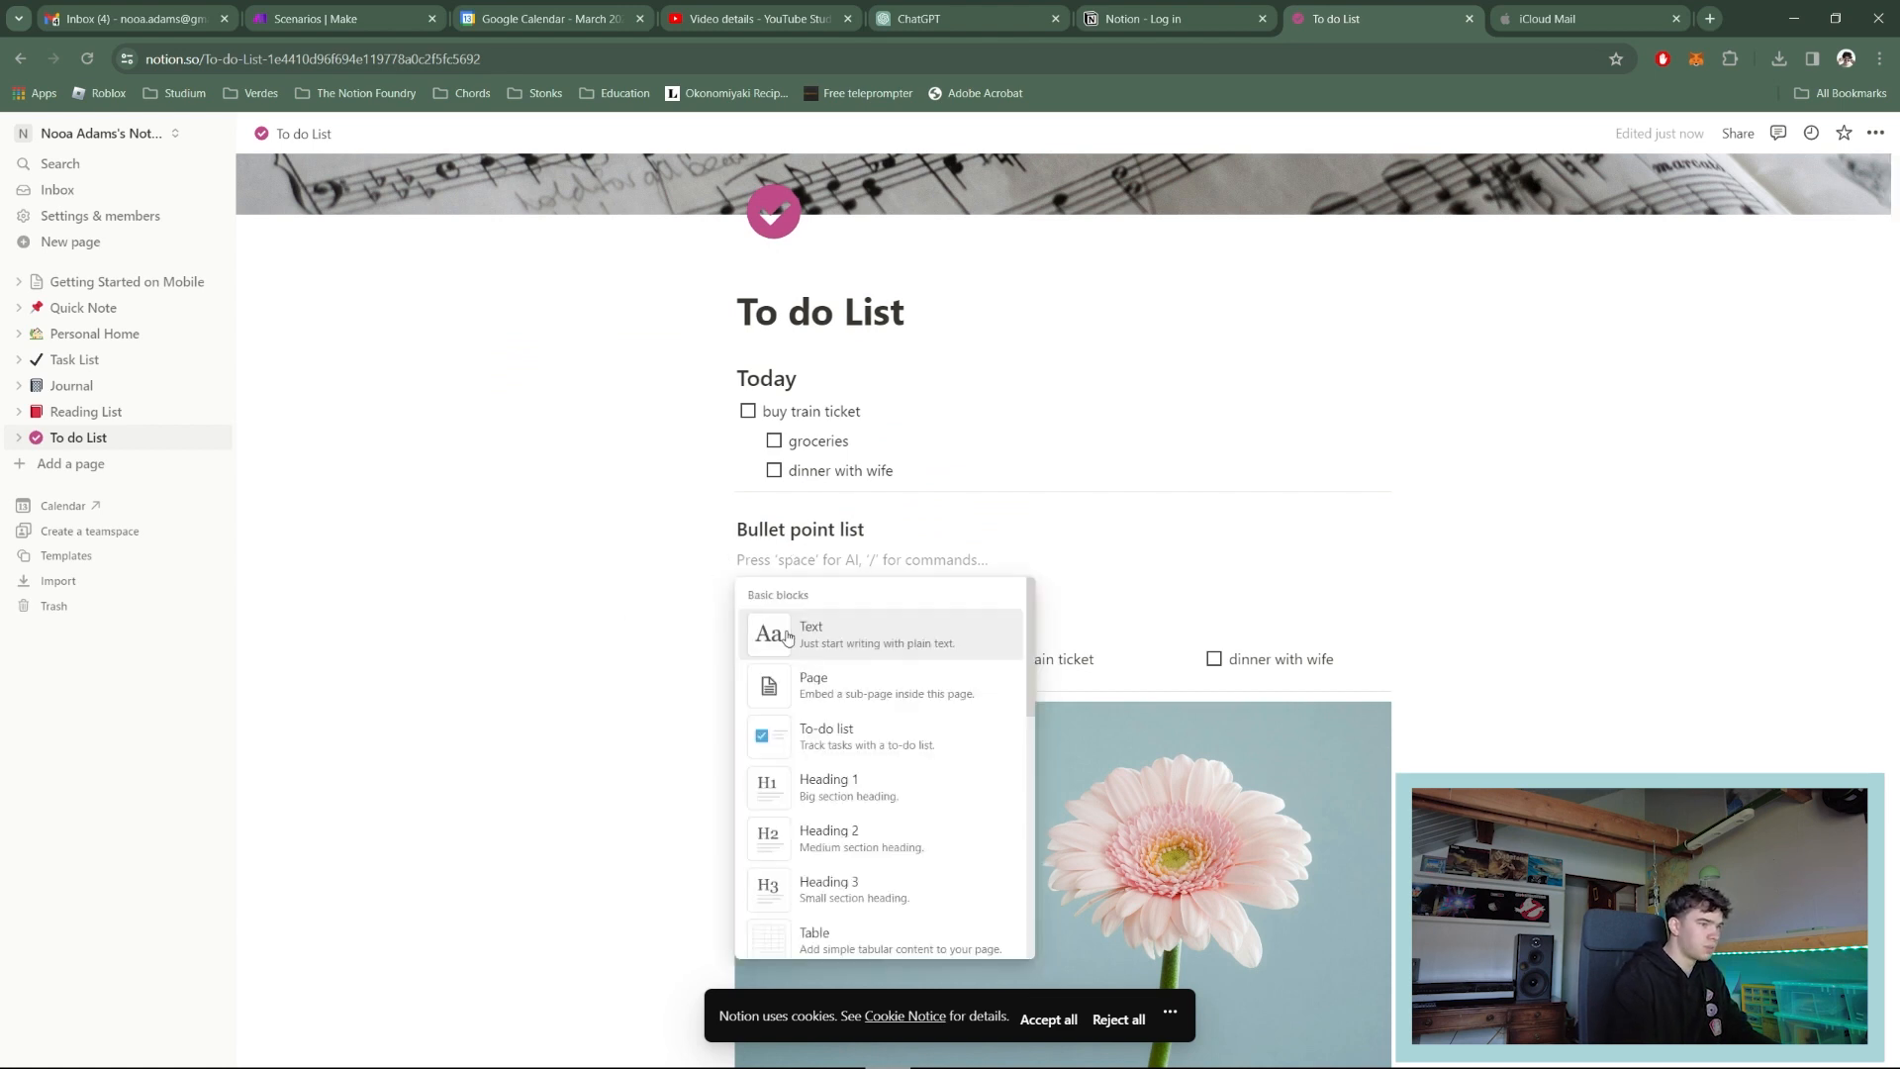
scroll(853, 683, down, 3)
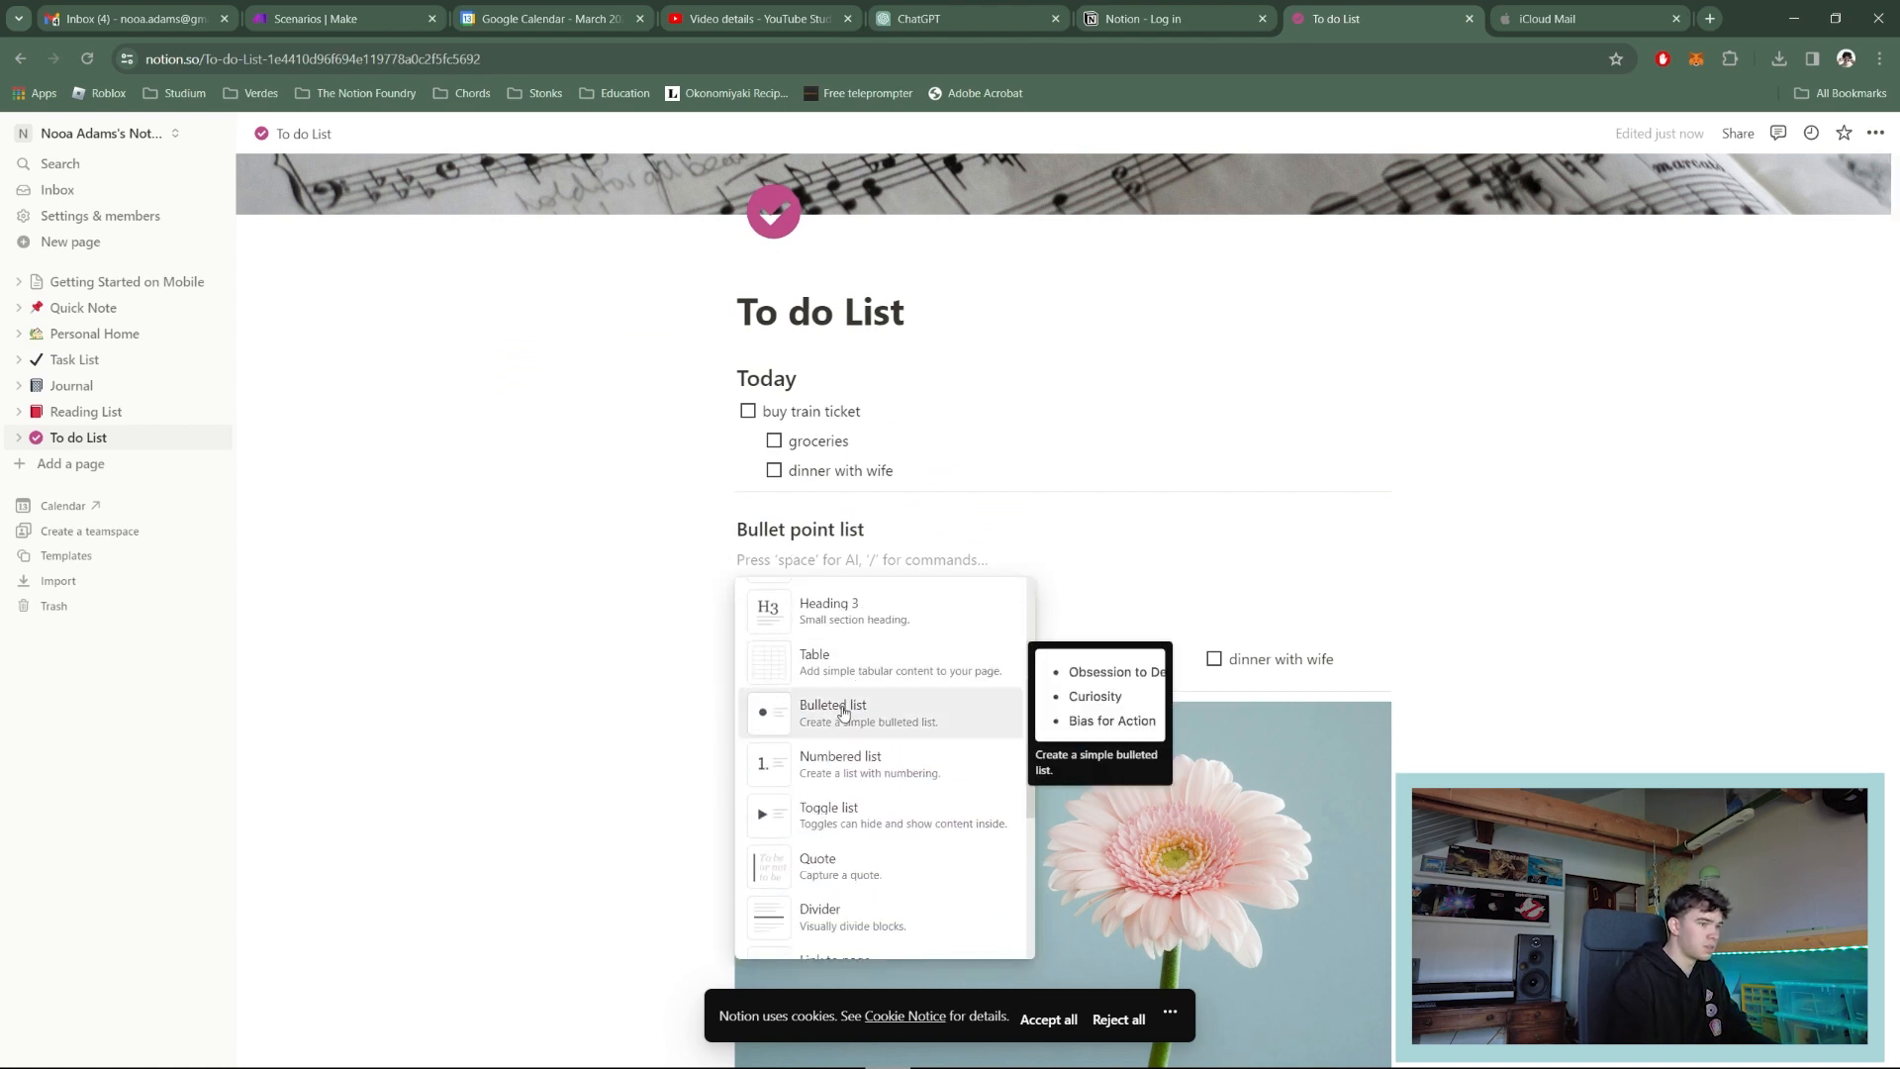
click(843, 711)
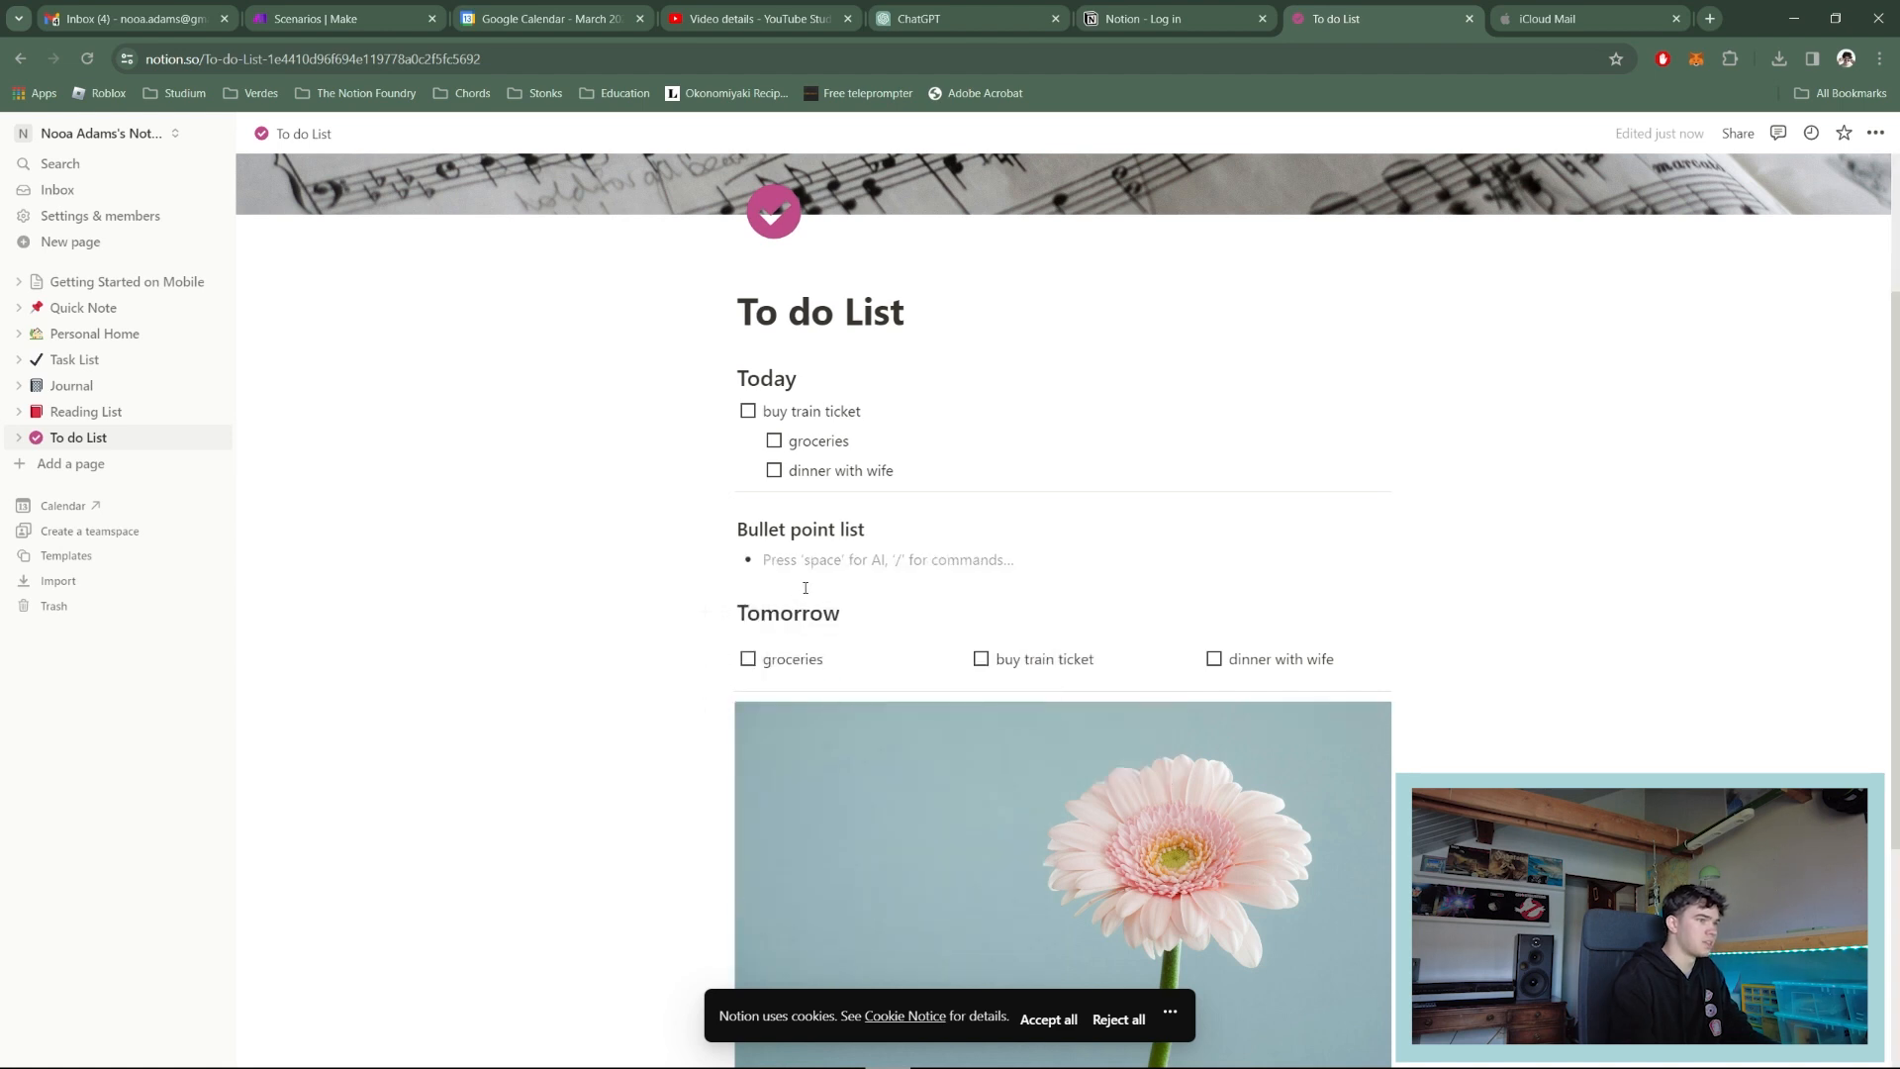
text(this)
key(Return)
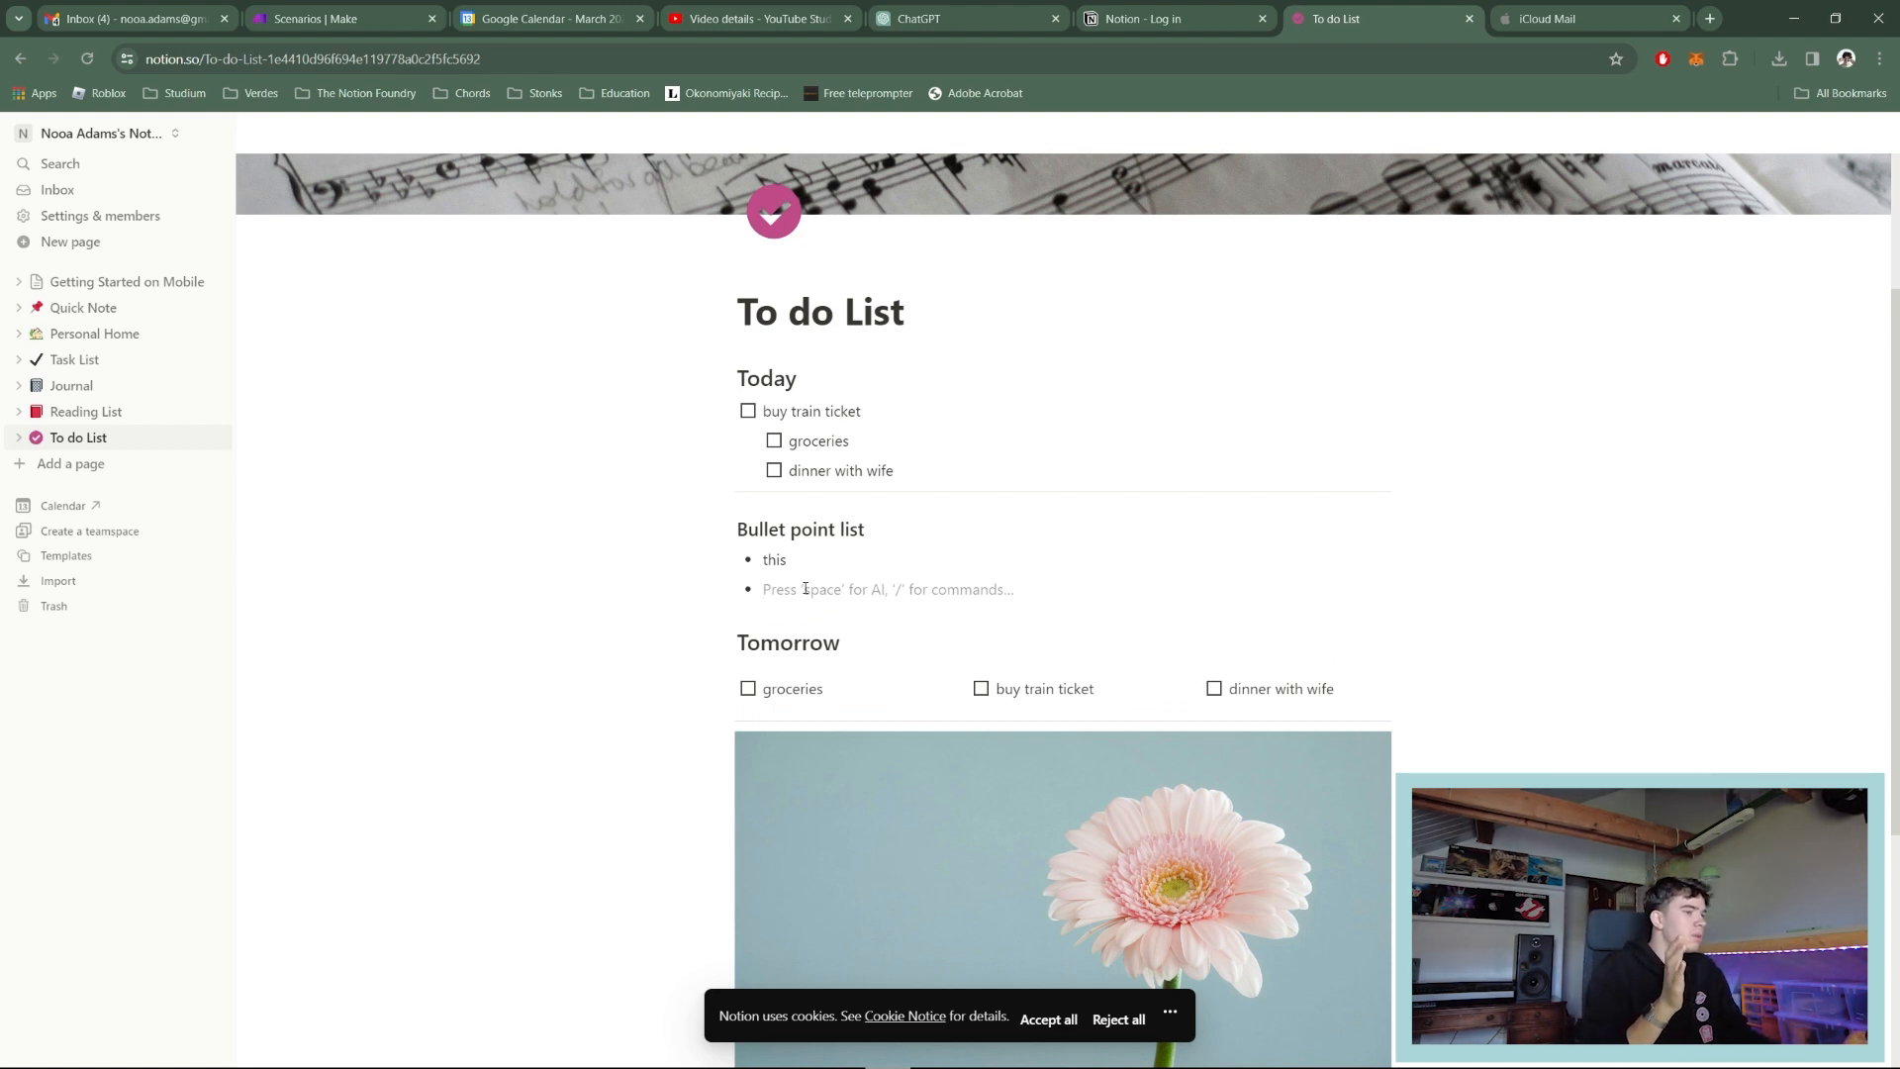
key(Tab)
text(is)
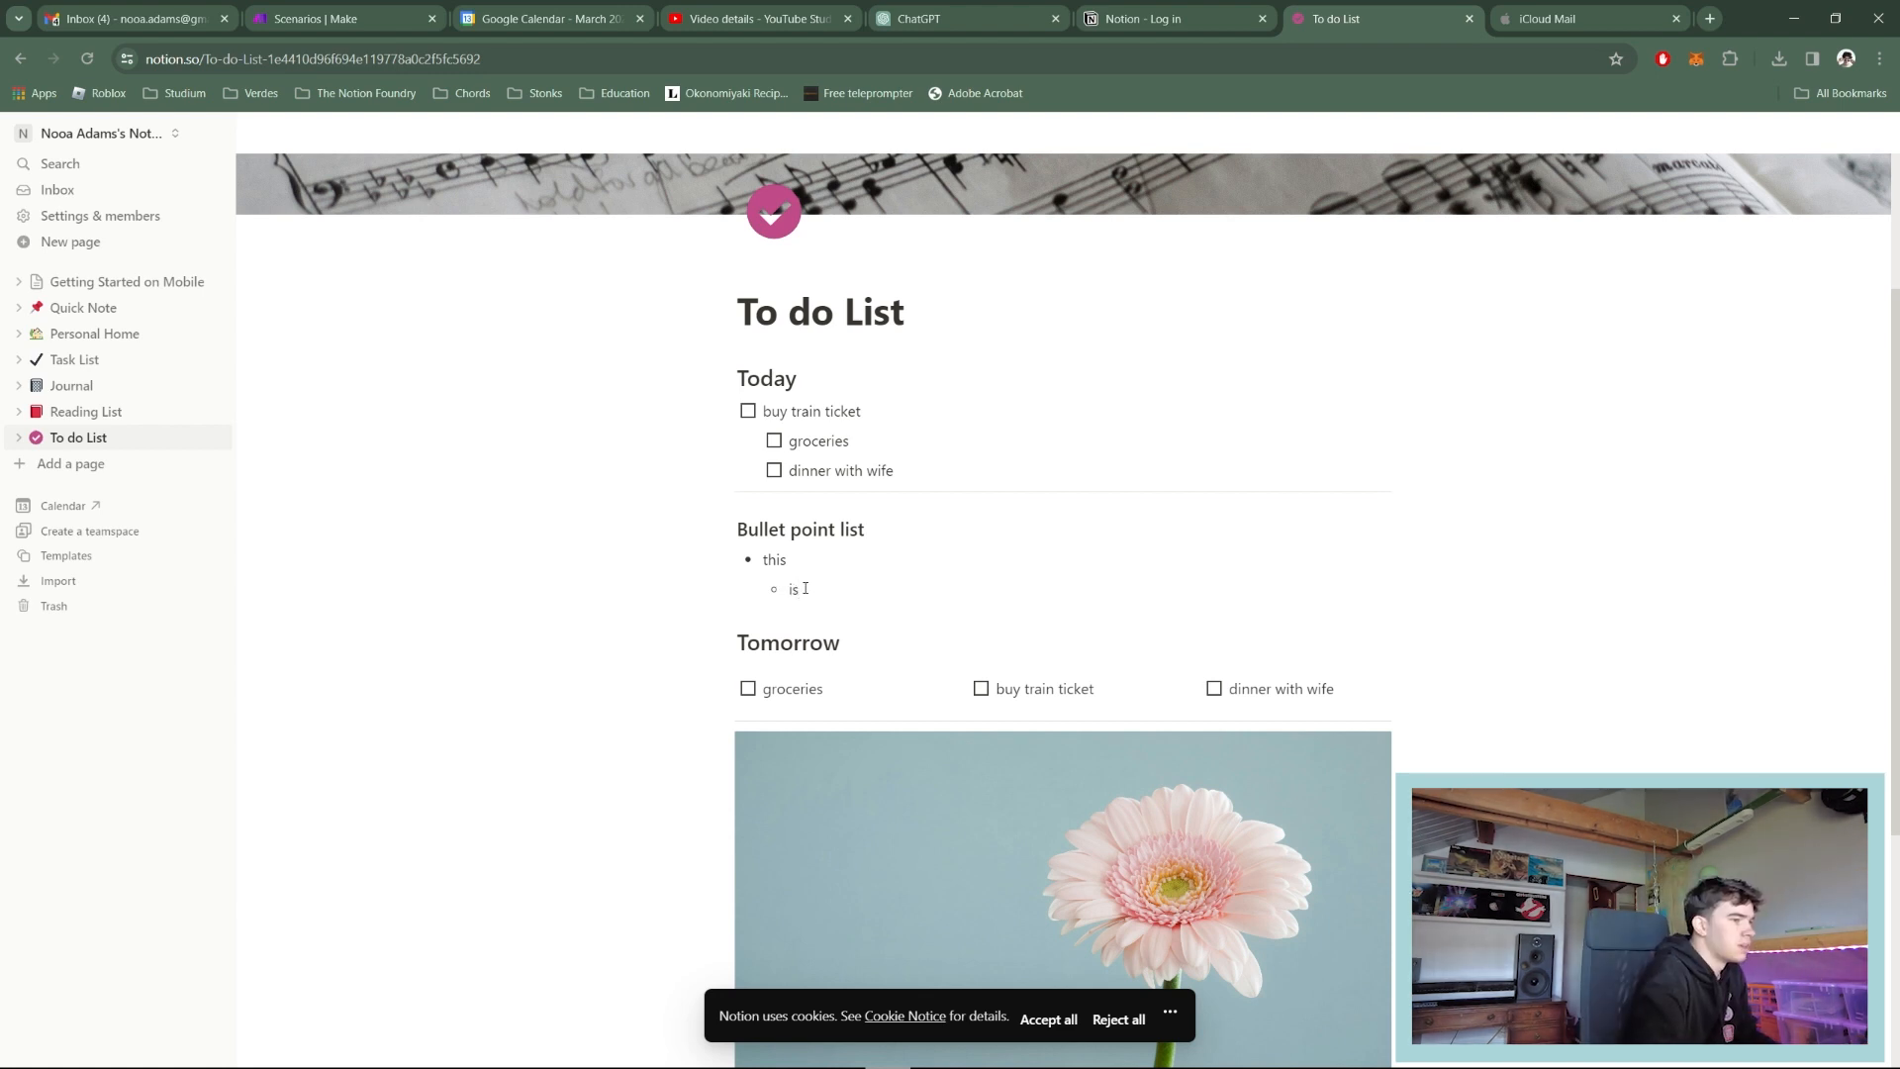
Step: Add the bullet "a" at the same level as "is" and nest the bullet "bulleted list" beneath it
key(Return)
text(a)
key(Return)
key(Tab)
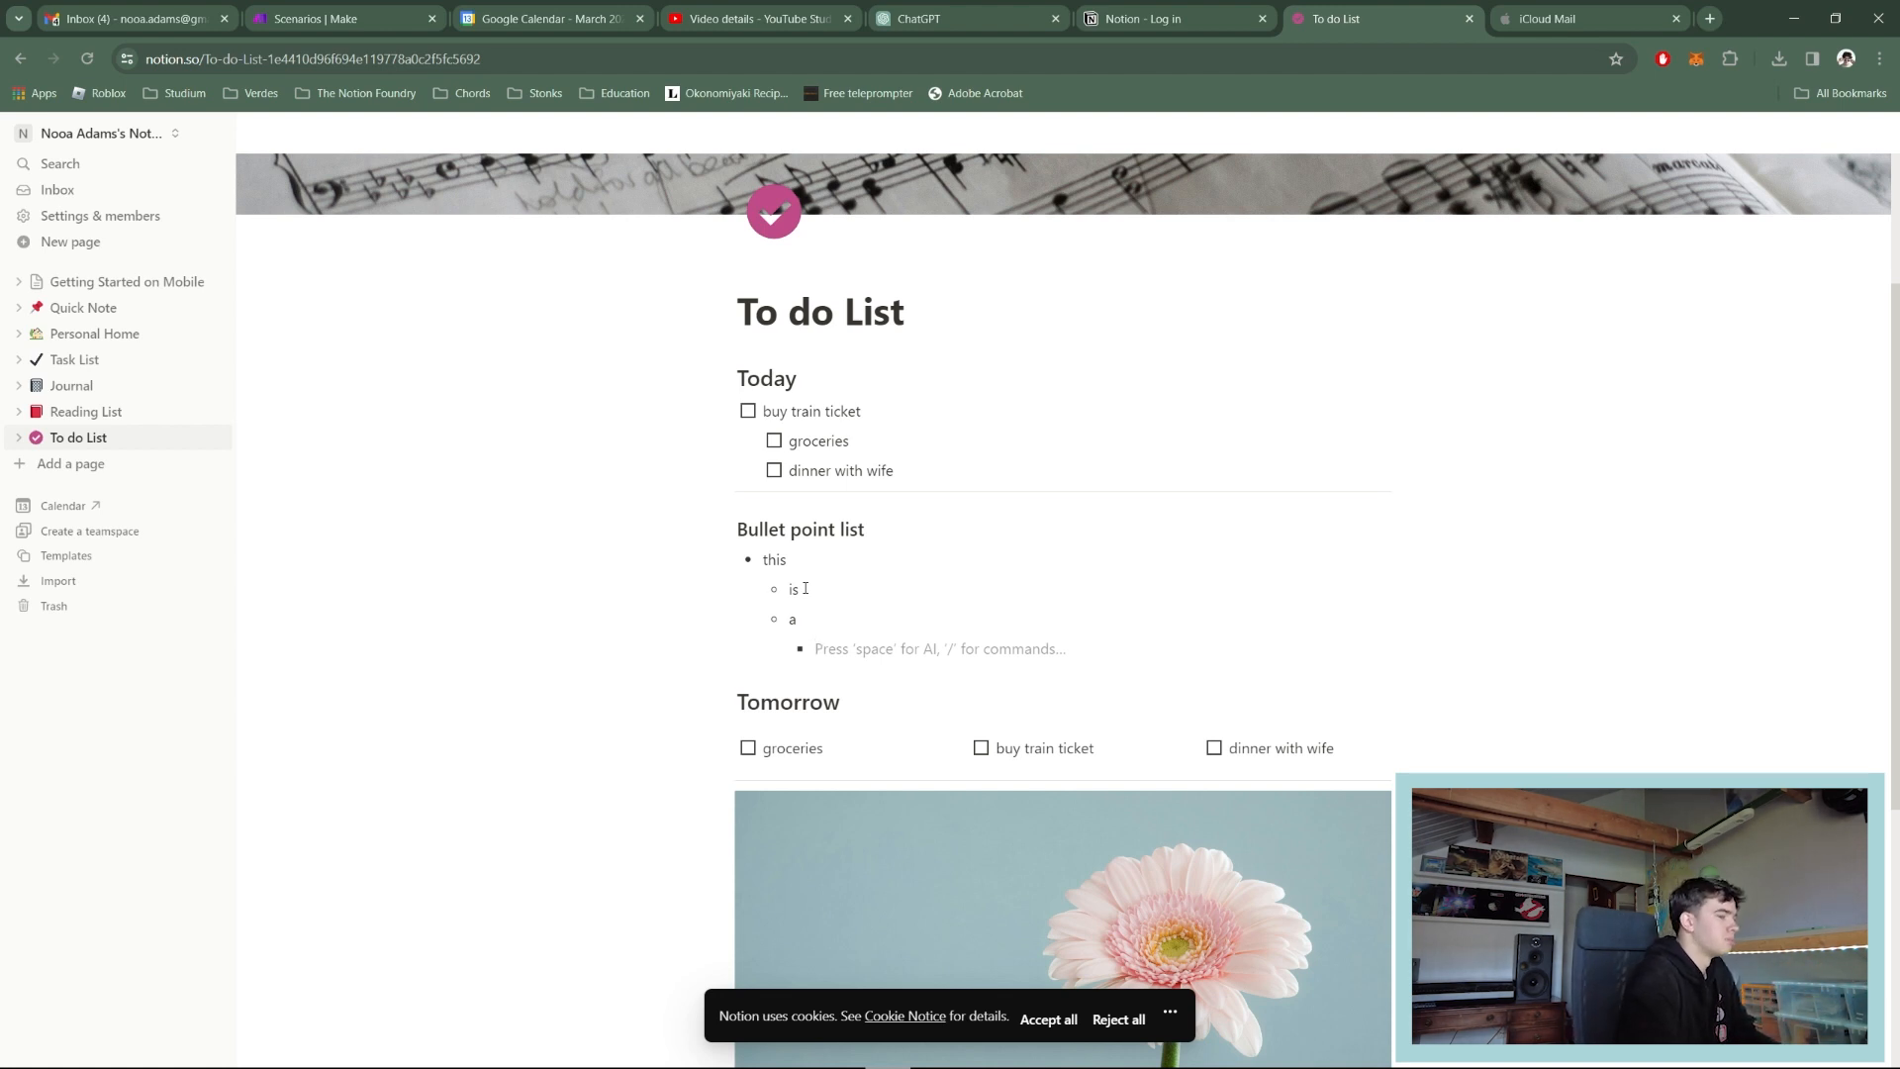
text(bulleted list)
key(BackSpace)
key(BackSpace)
key(BackSpace)
key(BackSpace)
text(is)
key(BackSpace)
key(BackSpace)
text(list)
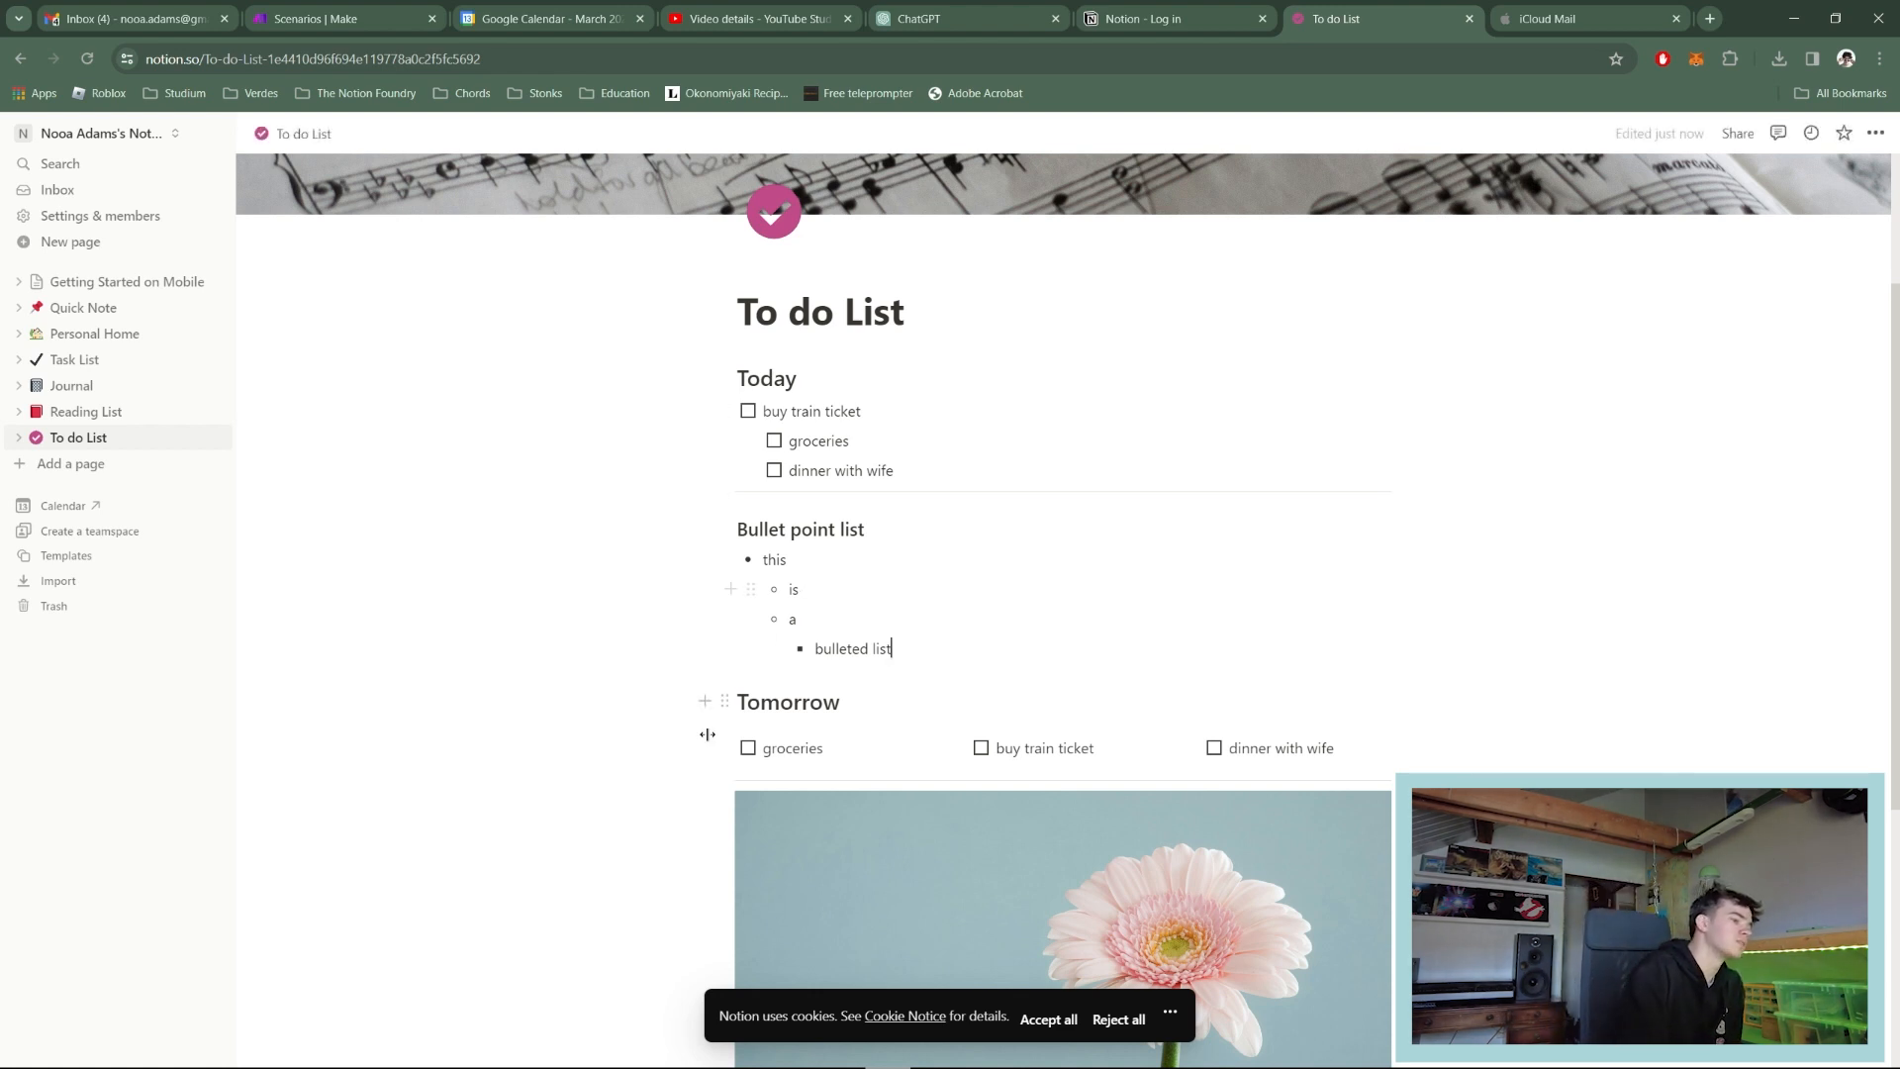
Step: Check off all three to-do items under Tomorrow and uncheck them again
scroll(732, 732, down, 1)
click(748, 657)
click(980, 659)
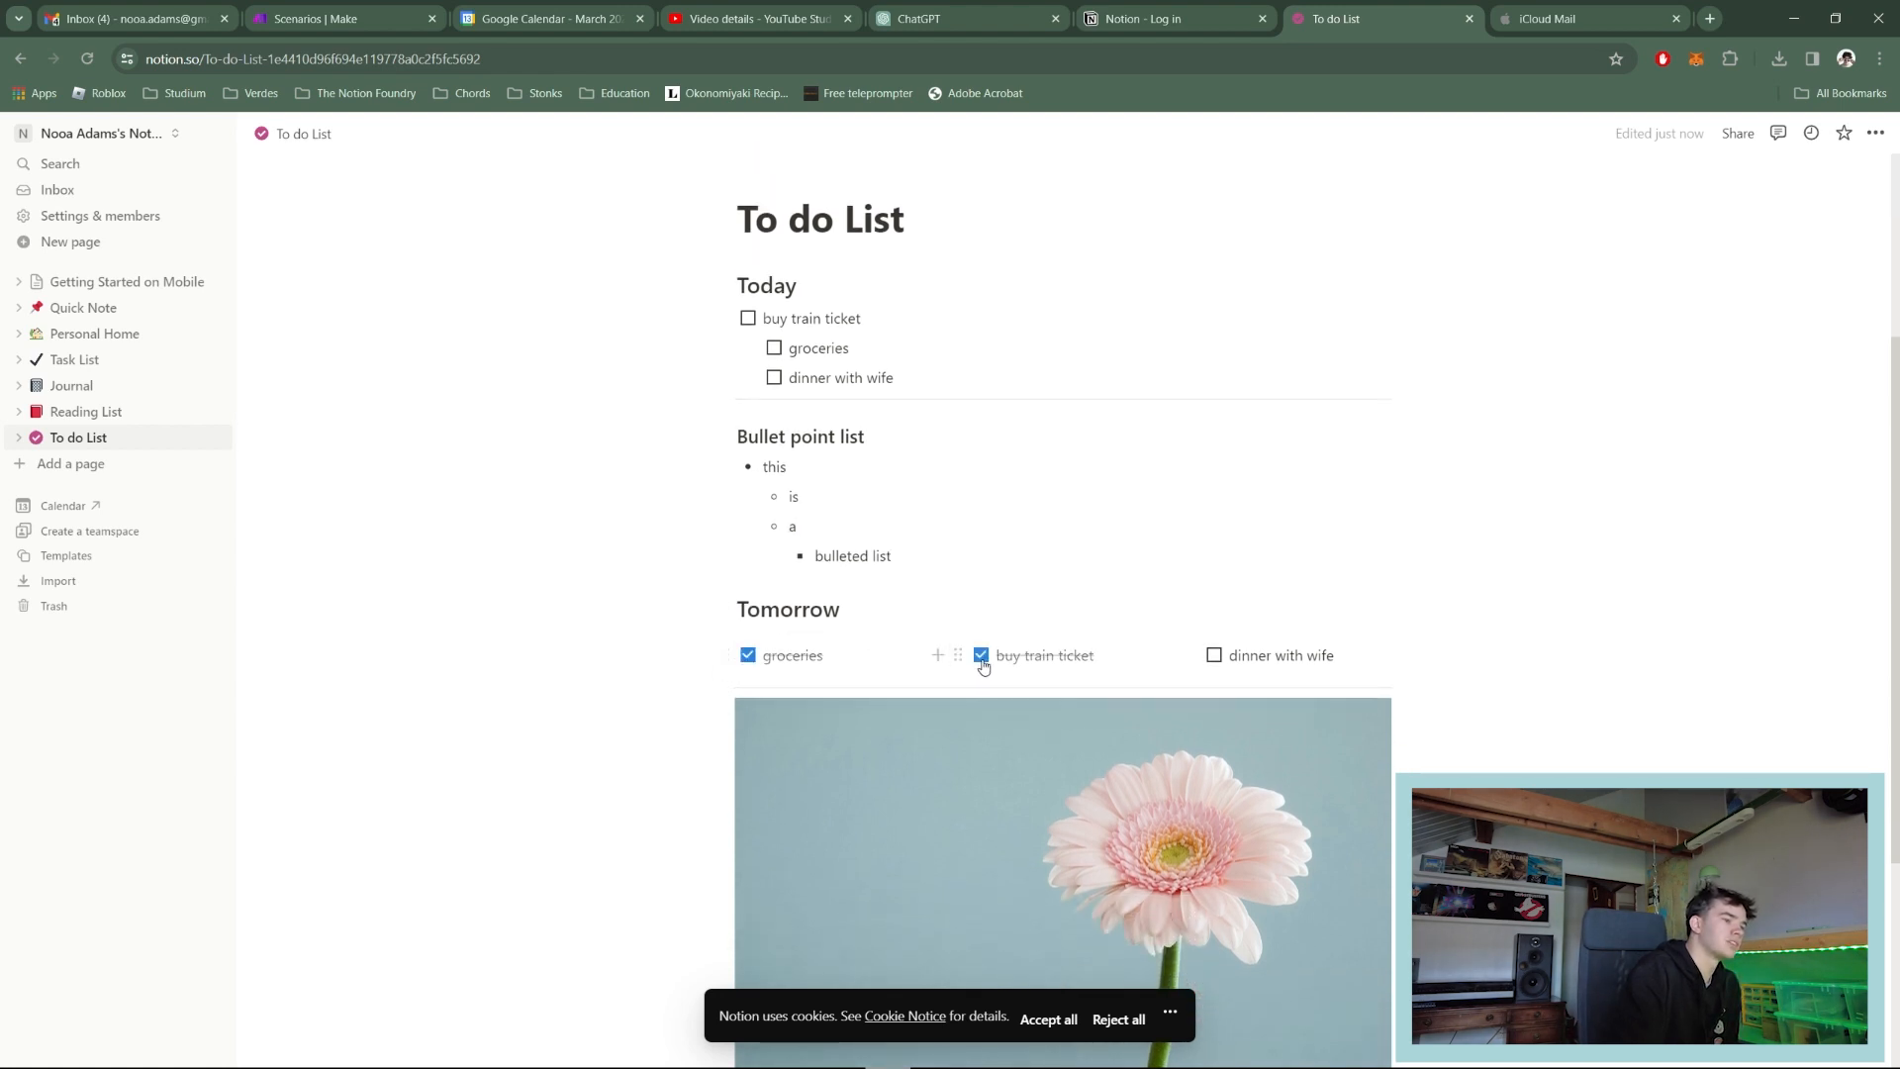
click(1215, 659)
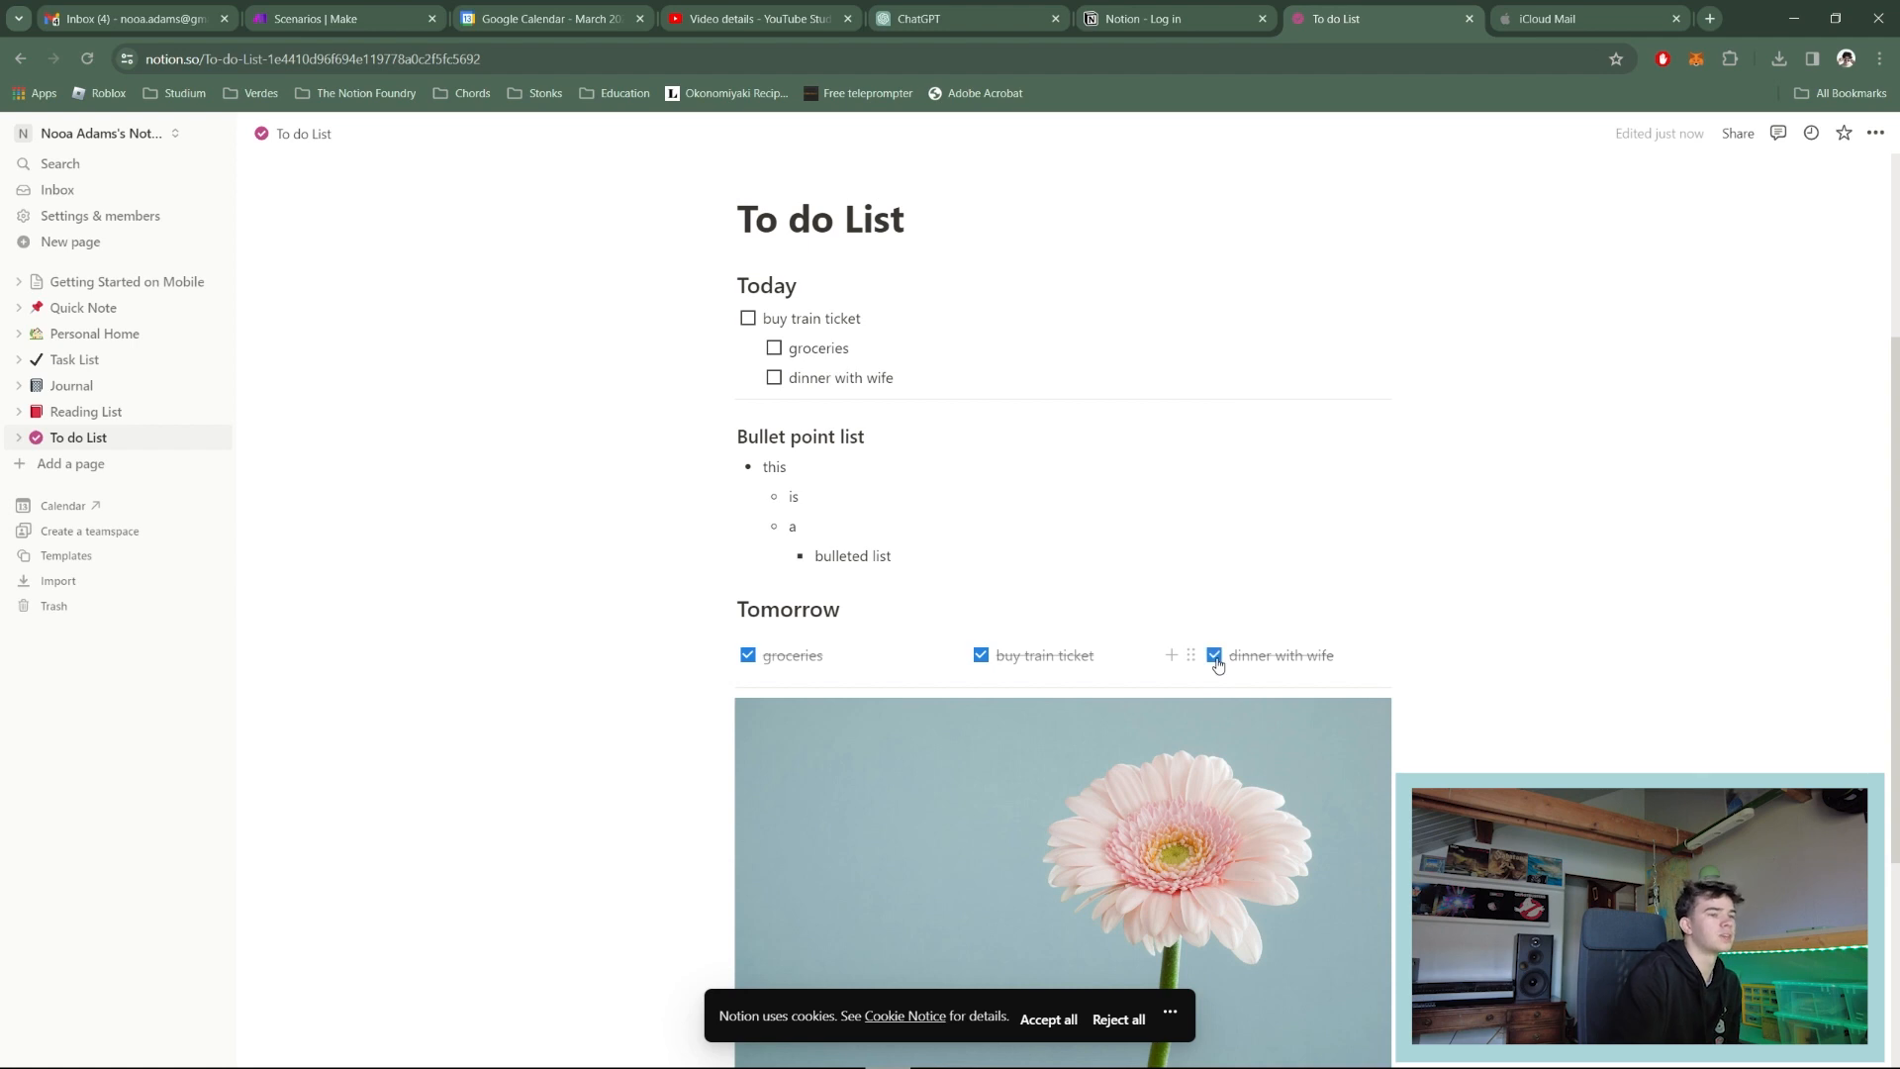
click(1216, 657)
click(981, 657)
click(748, 657)
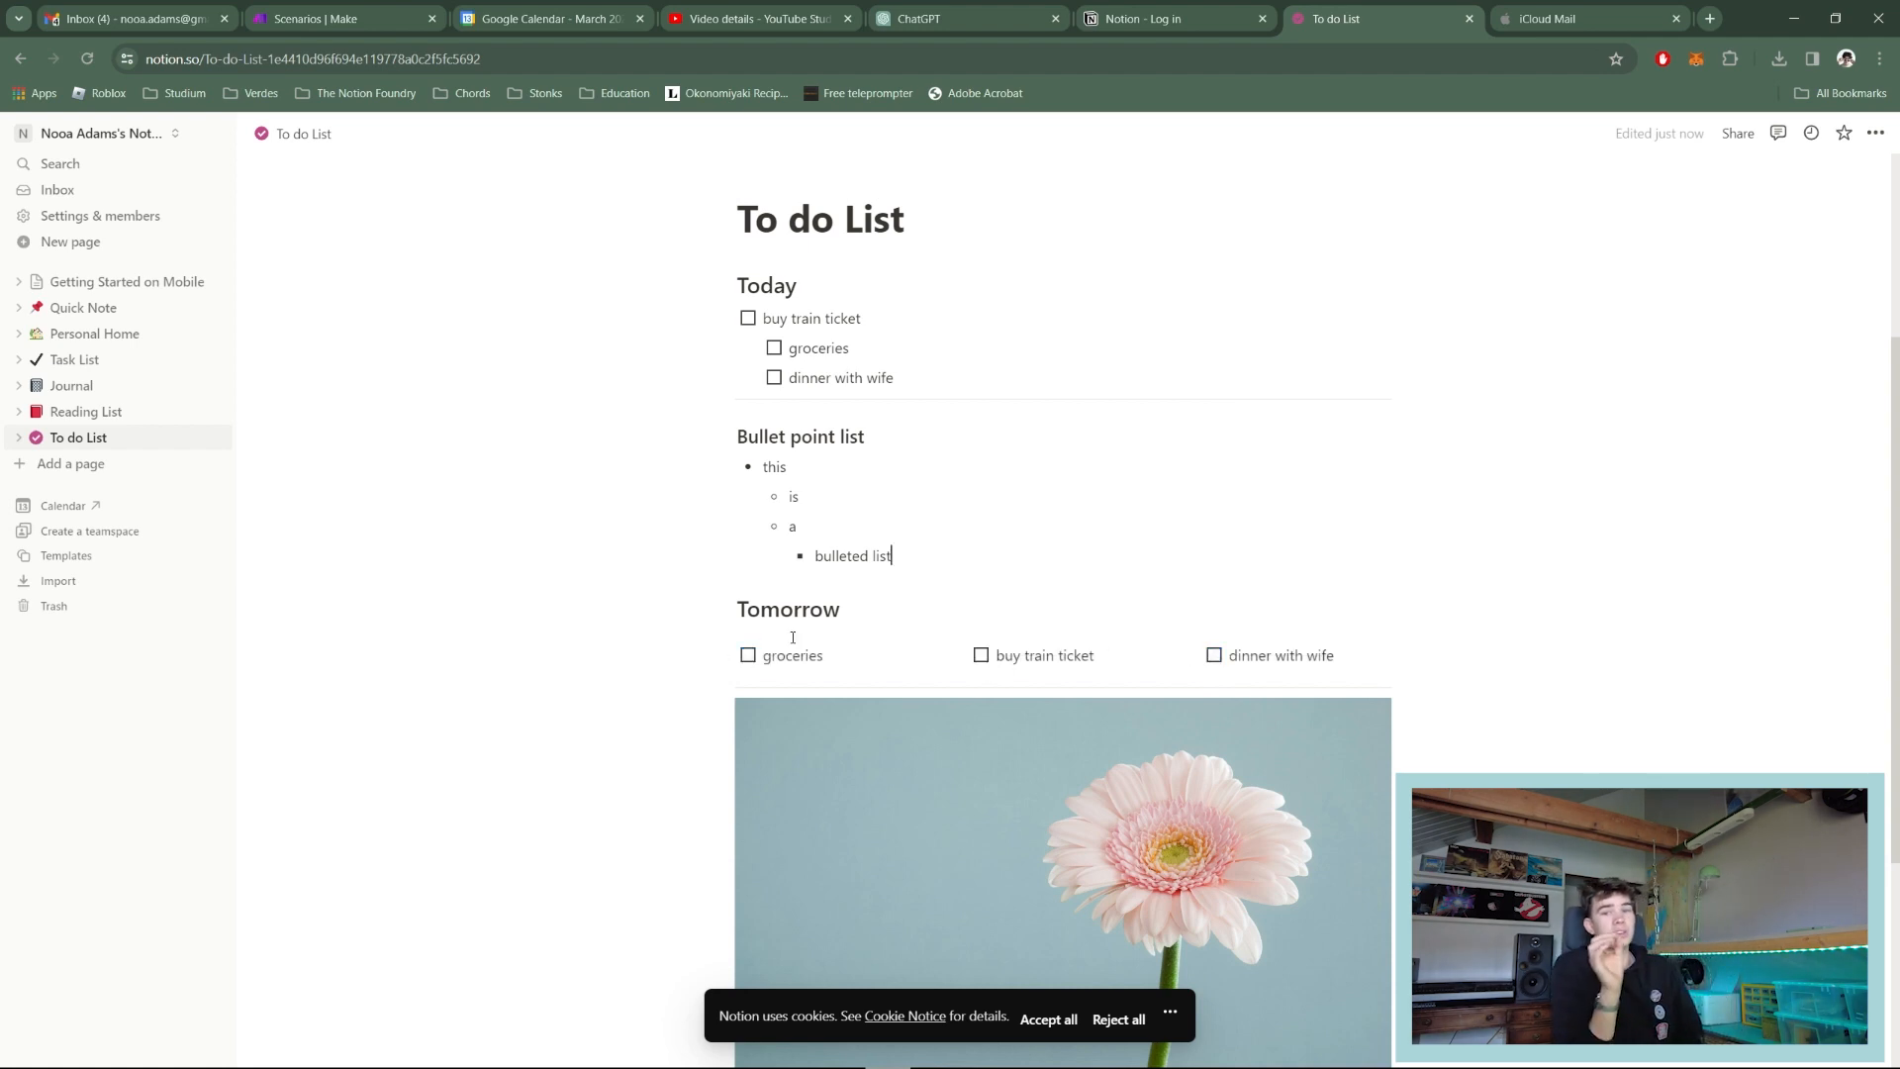